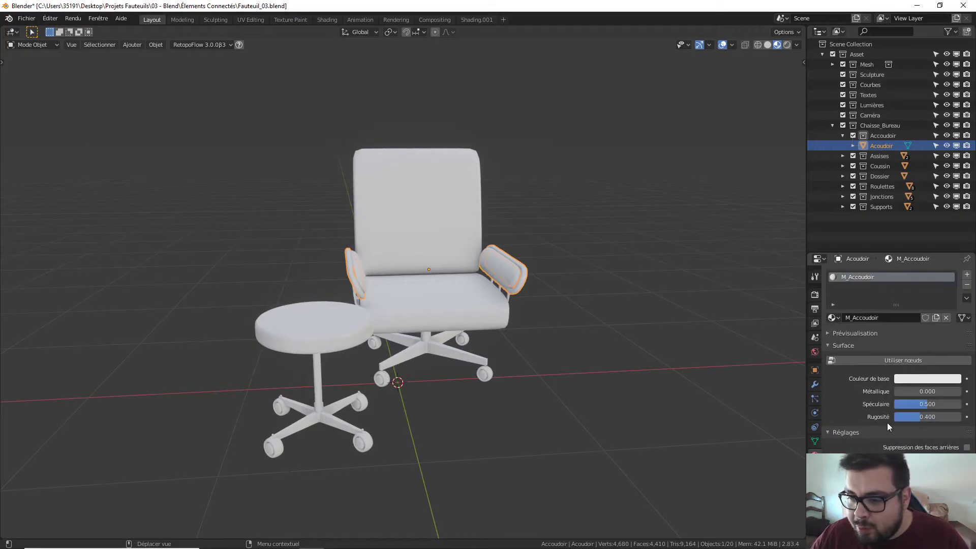
Enable nodes on the armrest material M_Accoudoir and raise its metallic value to about 0.917
{"action": "left_click", "coordinate": [907, 360]}
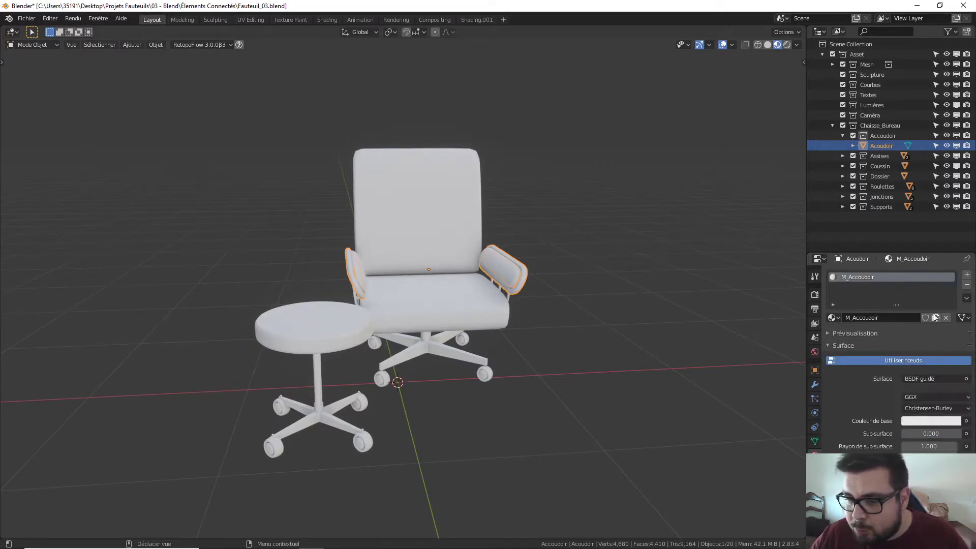
{"action": "scroll", "coordinate": [901, 376], "scroll_direction": "down", "scroll_amount": 2}
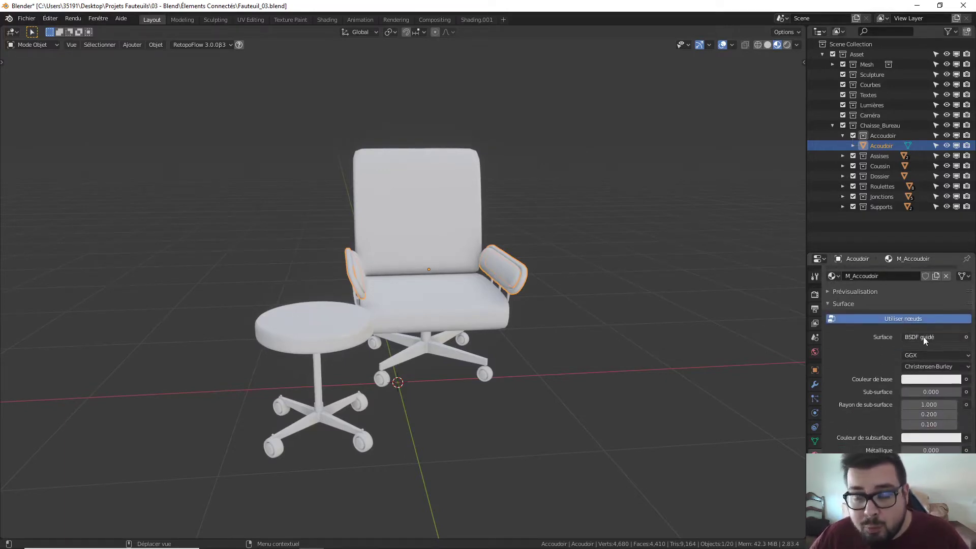
{"action": "scroll", "coordinate": [916, 343], "scroll_direction": "down", "scroll_amount": 2}
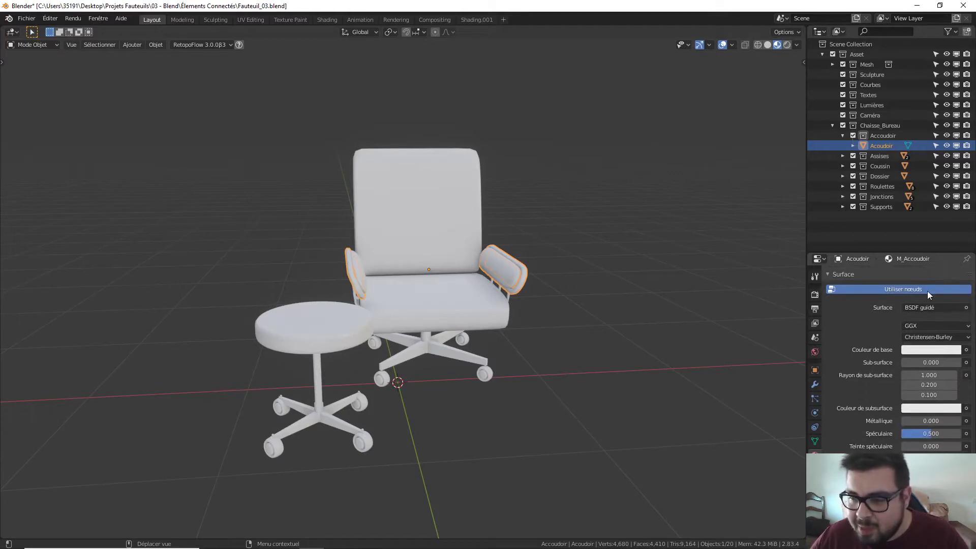
{"action": "left_click_drag", "start_coordinate": [946, 421], "coordinate": [963, 421]}
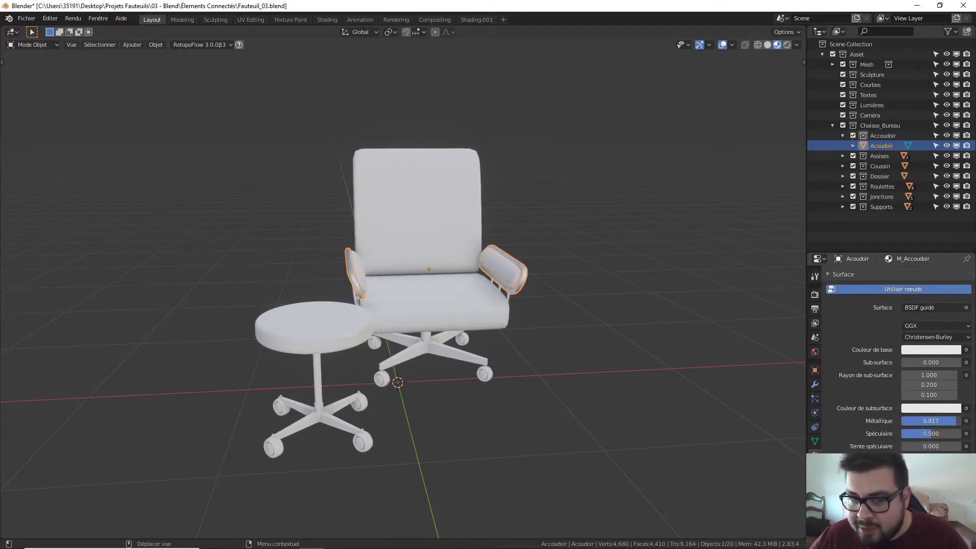
{"action": "middle_click_drag", "start_coordinate": [768, 338], "coordinate": [621, 305]}
{"action": "scroll", "coordinate": [630, 285], "scroll_direction": "up", "scroll_amount": 3}
{"action": "scroll", "coordinate": [641, 261], "scroll_direction": "up", "scroll_amount": 5}
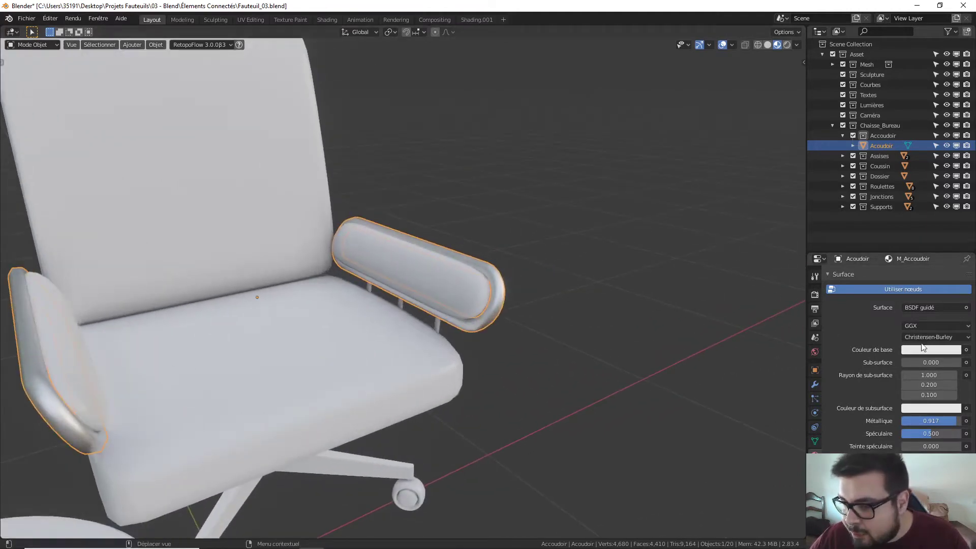
Darken the armrest material's base colour to an HSV value of 0.75 and bring its metallic to 1.000
{"action": "left_click", "coordinate": [921, 350]}
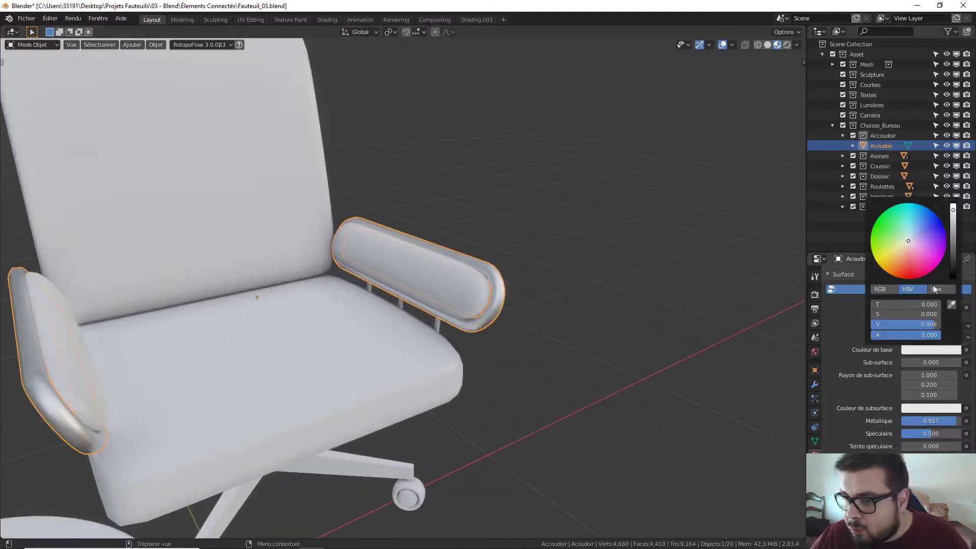
{"action": "left_click", "coordinate": [923, 325]}
{"action": "type", "text": "0.75"}
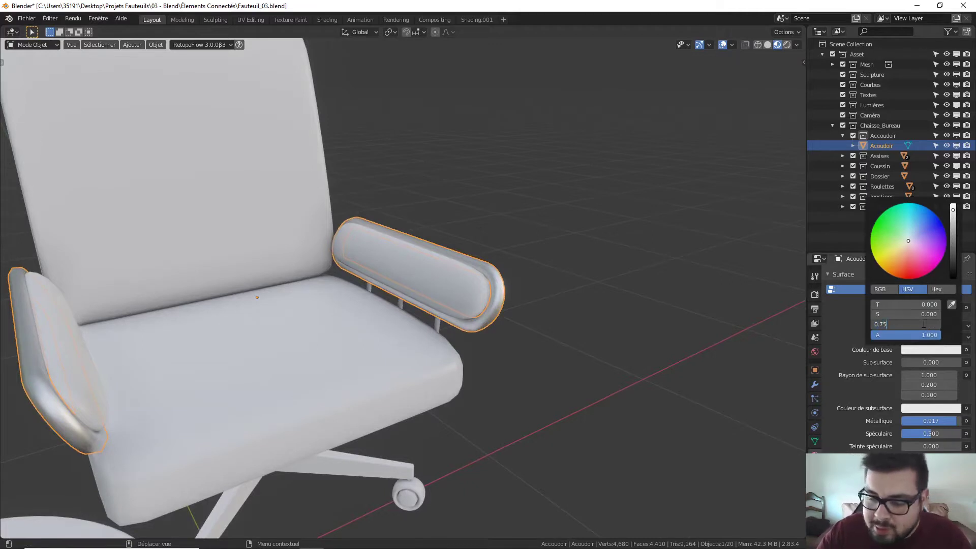
{"action": "key", "text": "Return"}
{"action": "key", "text": "a"}
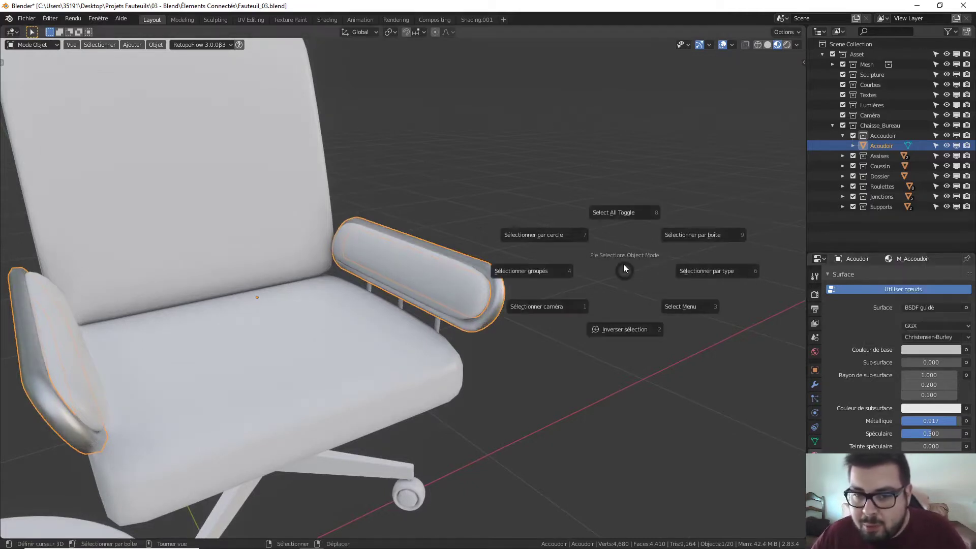
{"action": "left_click", "coordinate": [636, 231]}
{"action": "key", "text": "ctrl+z"}
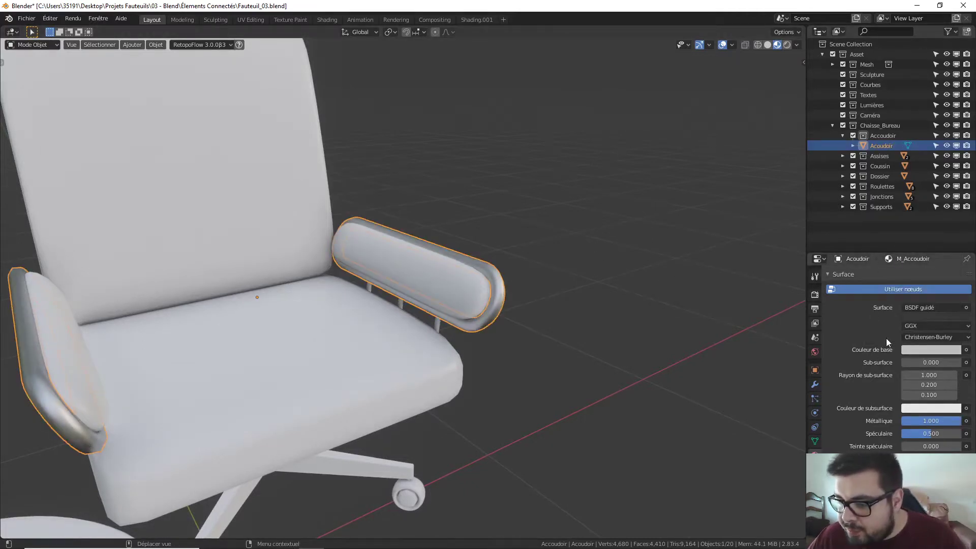
Drive the armrest material's specular input with a Fresnel node and set its IOR to 2.15
{"action": "left_click", "coordinate": [966, 433]}
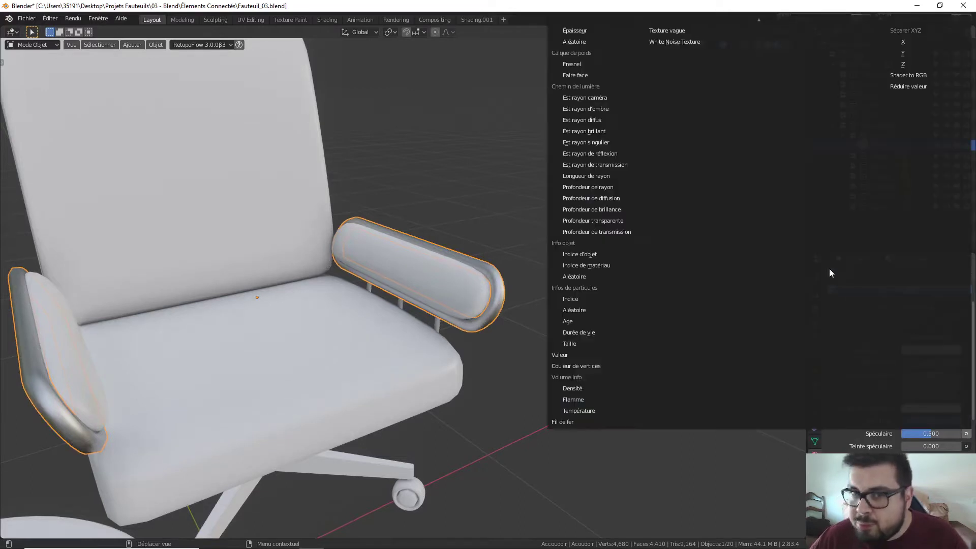
{"action": "scroll", "coordinate": [584, 152], "scroll_direction": "up", "scroll_amount": 4}
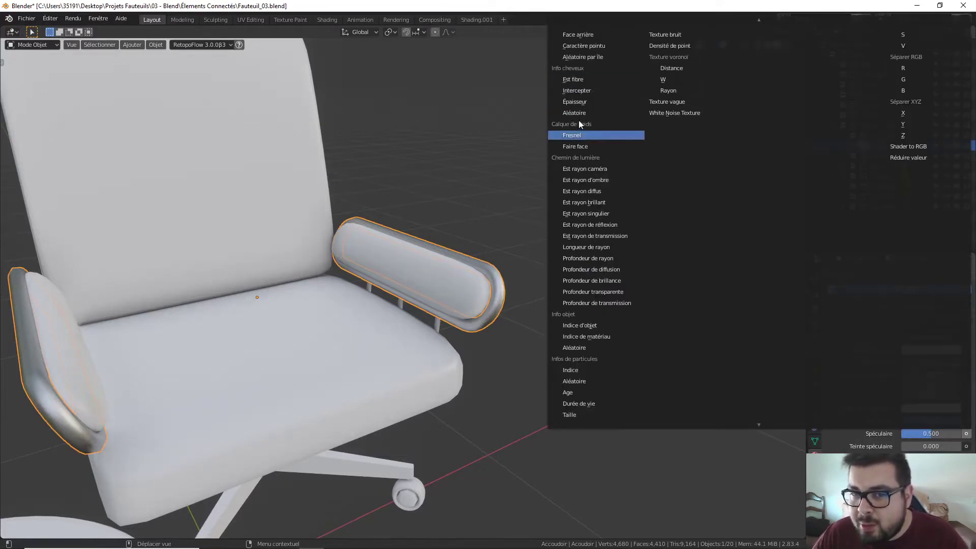
{"action": "mouse_move", "coordinate": [724, 4]}
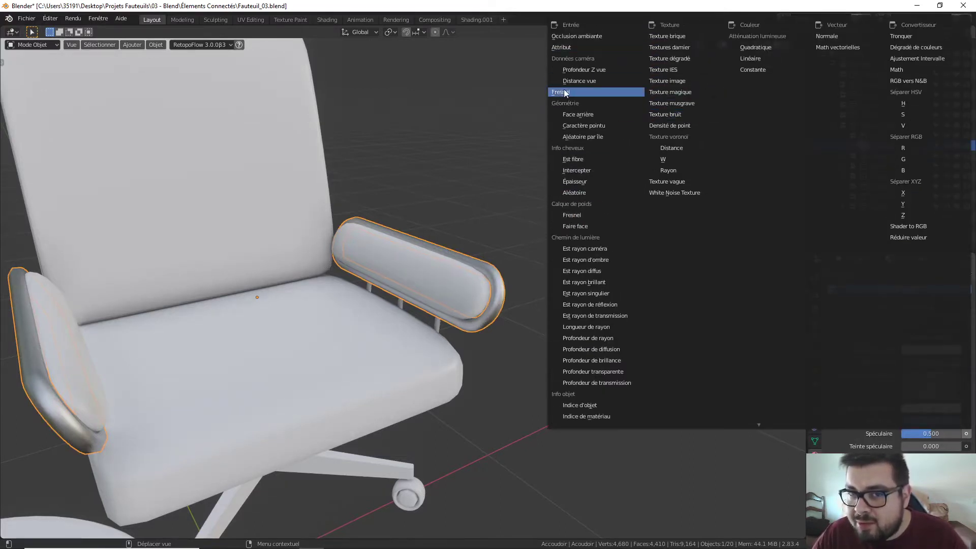
{"action": "left_click", "coordinate": [569, 92]}
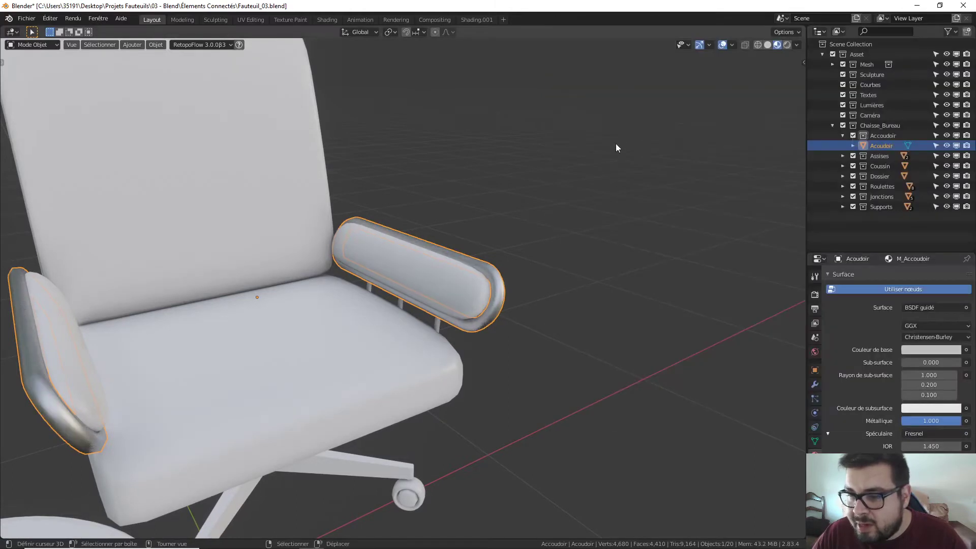
{"action": "left_click", "coordinate": [934, 446]}
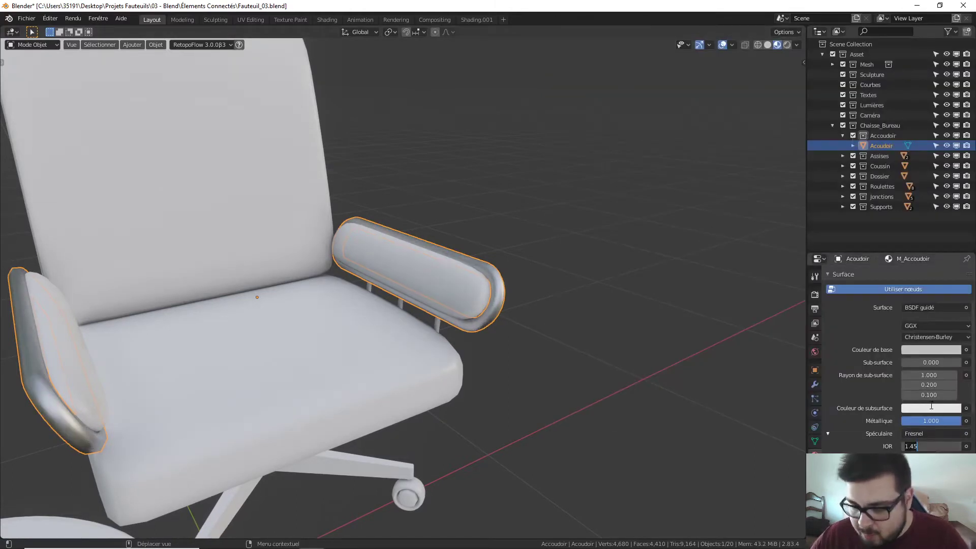
{"action": "type", "text": "2.15"}
{"action": "key", "text": "Return"}
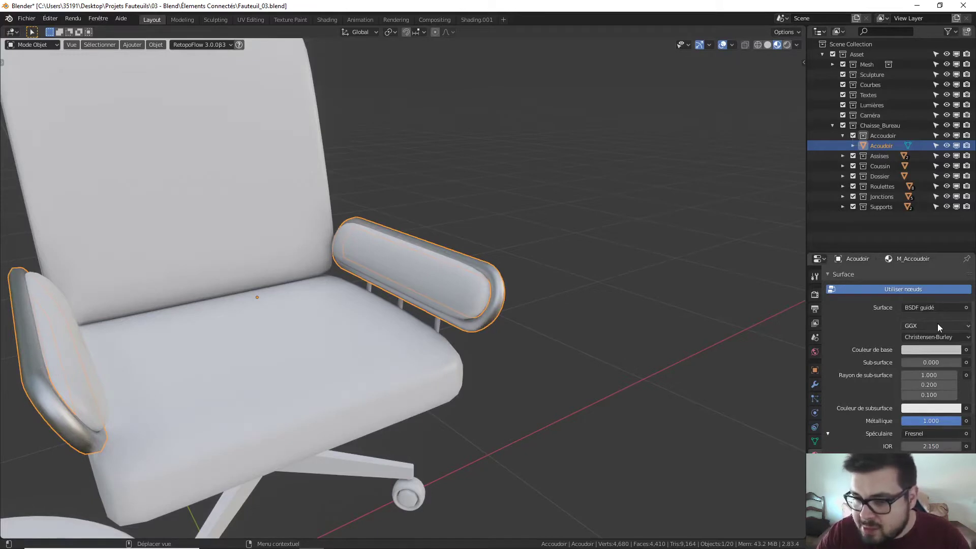
Set the armrest material's roughness to 0.35
{"action": "scroll", "coordinate": [973, 420], "scroll_direction": "down", "scroll_amount": 3}
{"action": "scroll", "coordinate": [973, 420], "scroll_direction": "down", "scroll_amount": 3}
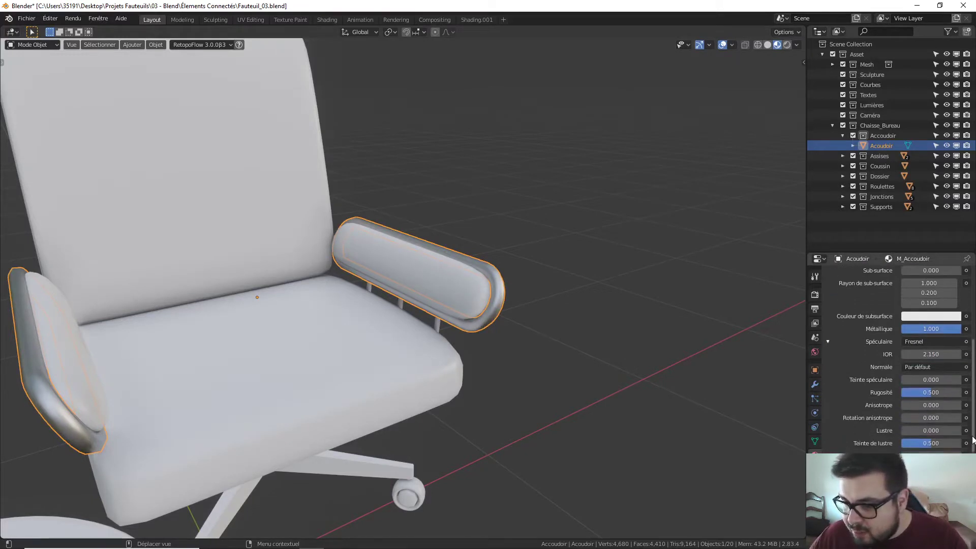
{"action": "type", "text": "0."}
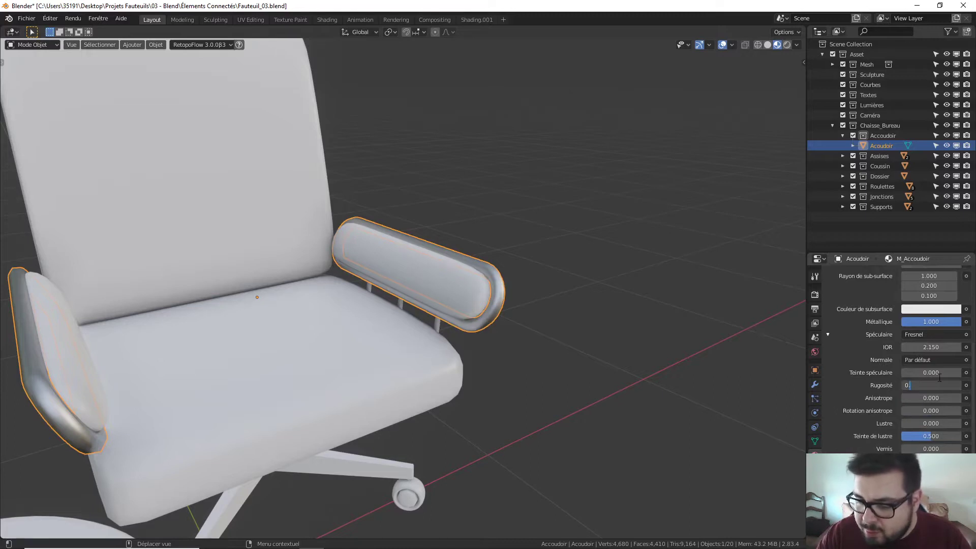
{"action": "type", "text": "35"}
{"action": "key", "text": "Return"}
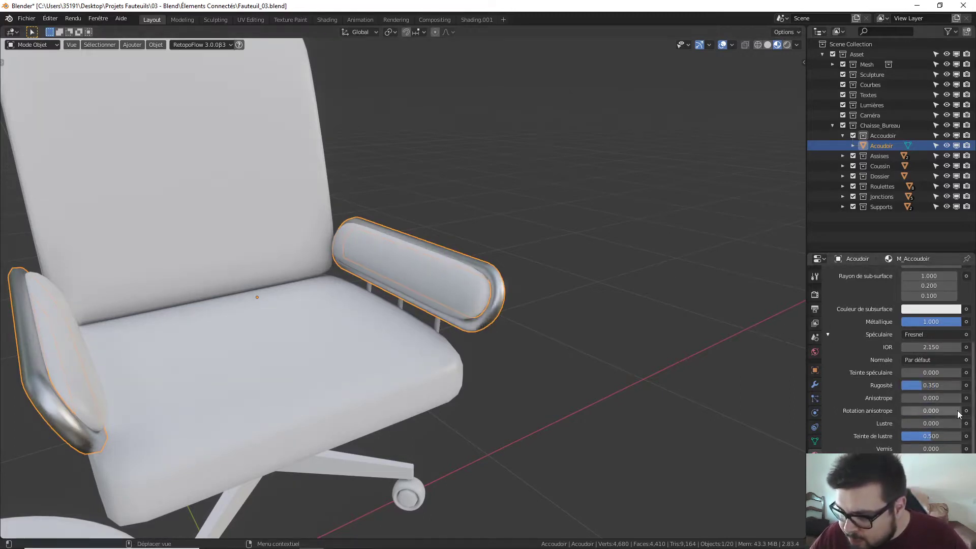
{"action": "scroll", "coordinate": [959, 414], "scroll_direction": "down", "scroll_amount": 5}
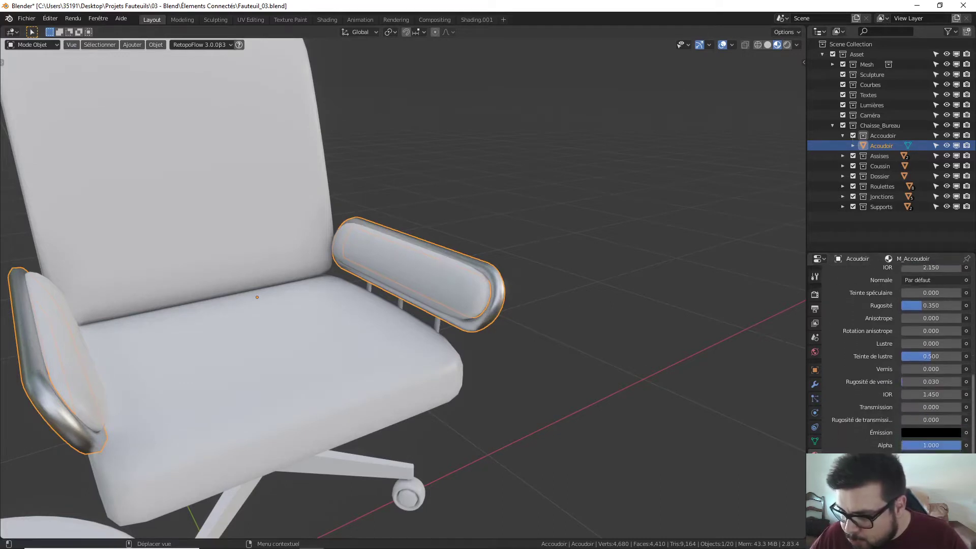
{"action": "scroll", "coordinate": [959, 414], "scroll_direction": "up", "scroll_amount": 10}
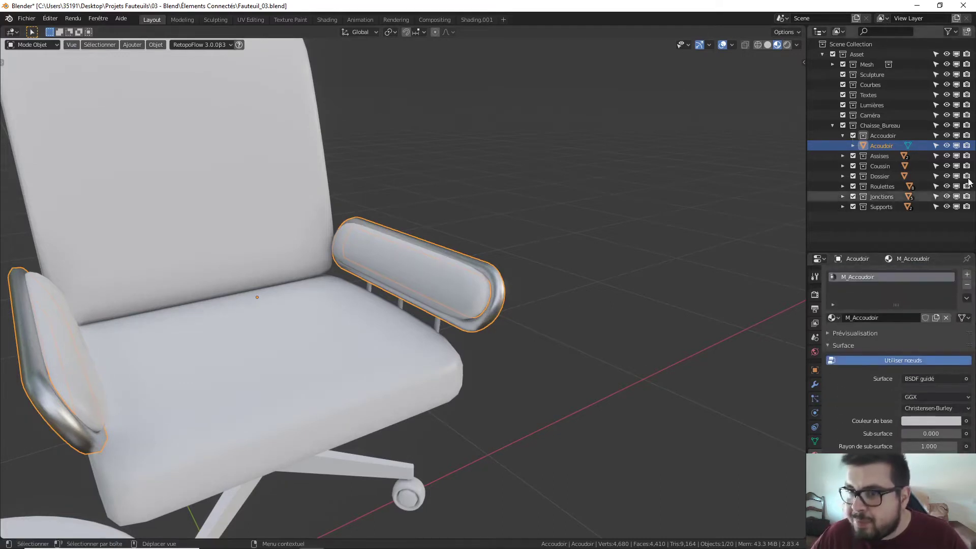
Collapse the Accoudoir collection, expand Assises and select the stool seat Assise_Tabouret
{"action": "left_click", "coordinate": [843, 135]}
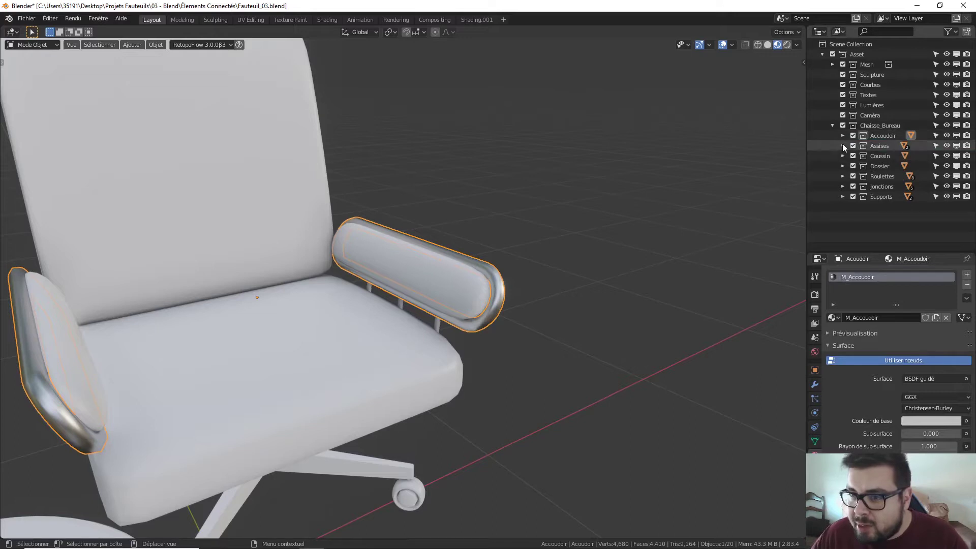
{"action": "left_click", "coordinate": [843, 146]}
{"action": "left_click", "coordinate": [886, 156]}
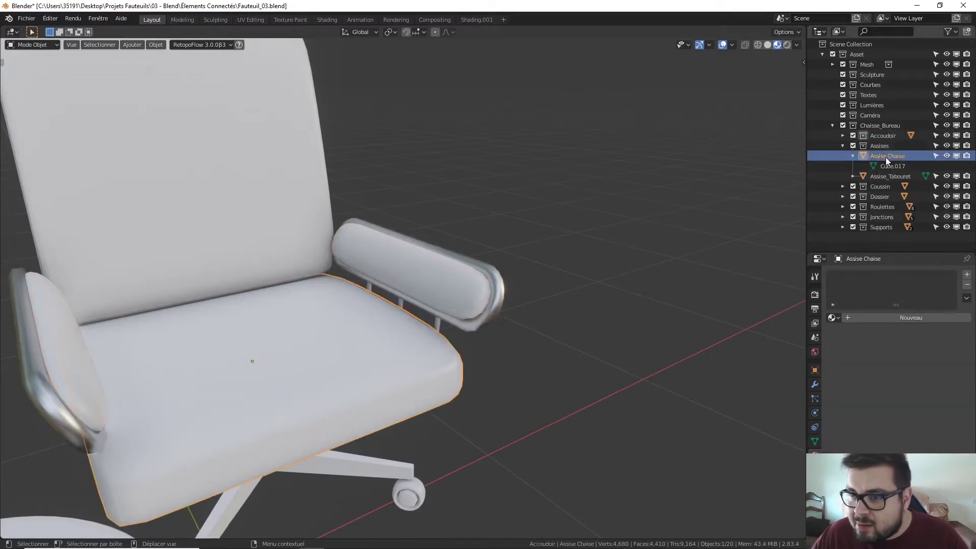
{"action": "left_click", "coordinate": [852, 155]}
{"action": "middle_click_drag", "start_coordinate": [511, 286], "coordinate": [563, 294]}
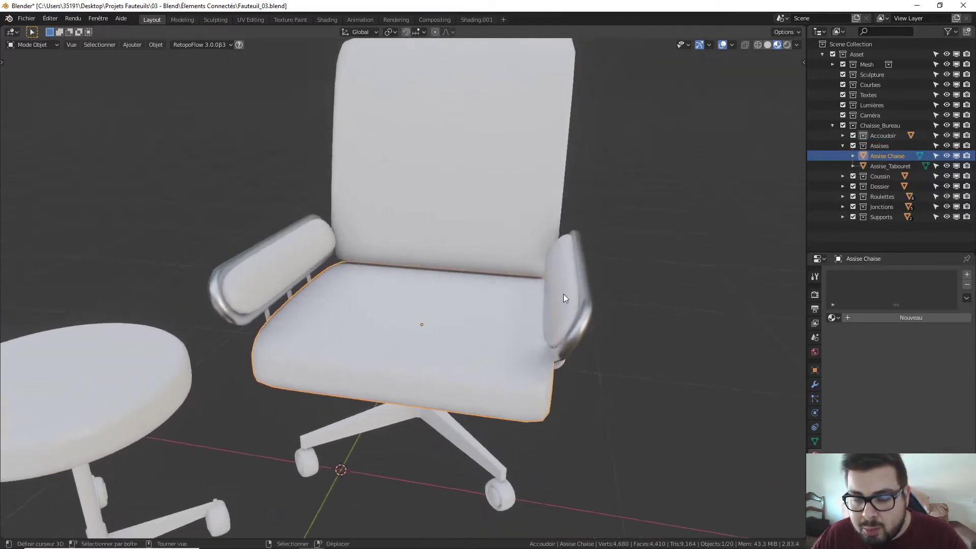
{"action": "left_click", "coordinate": [884, 164]}
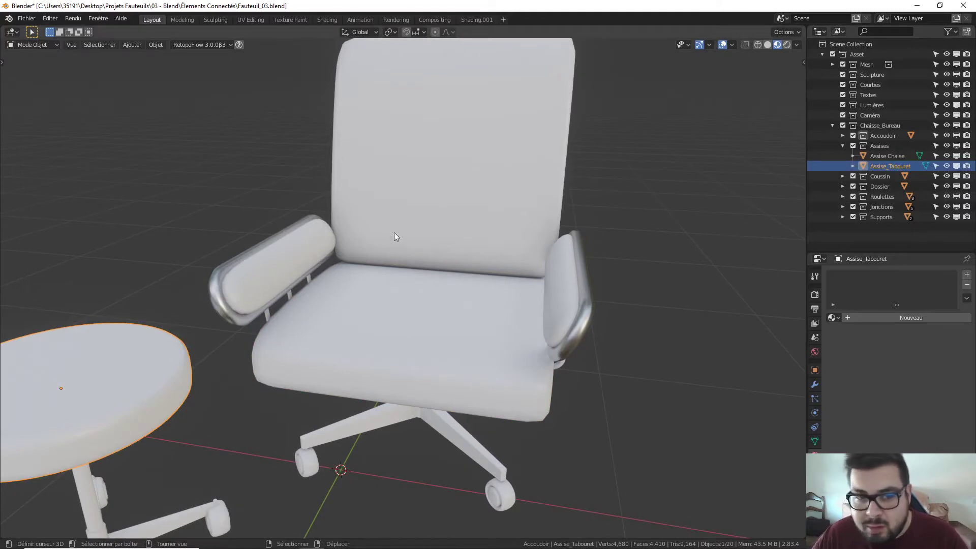
Start appending from another blend file and browse the F: and D: drives for the folder with the tutorial materials
{"action": "left_click", "coordinate": [27, 19]}
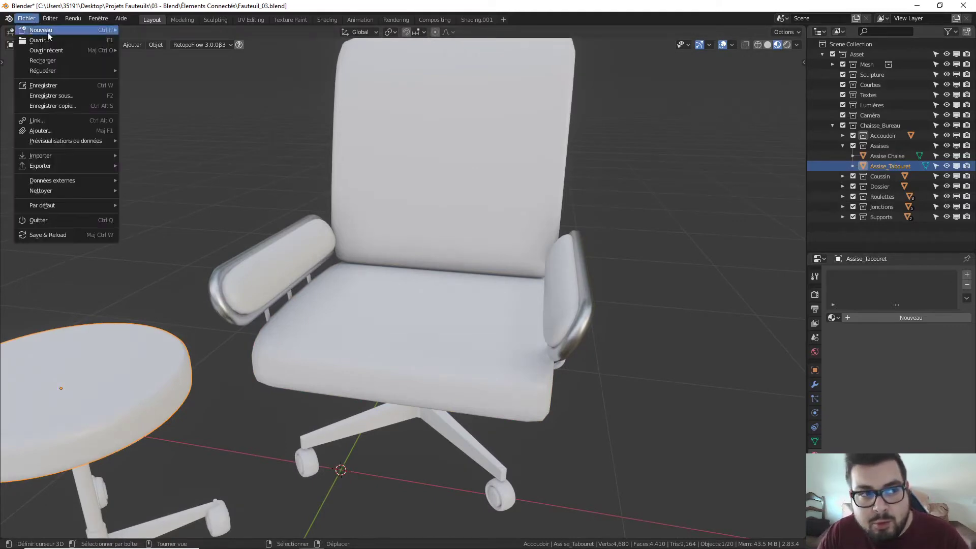
{"action": "left_click", "coordinate": [68, 131]}
{"action": "left_click", "coordinate": [63, 91]}
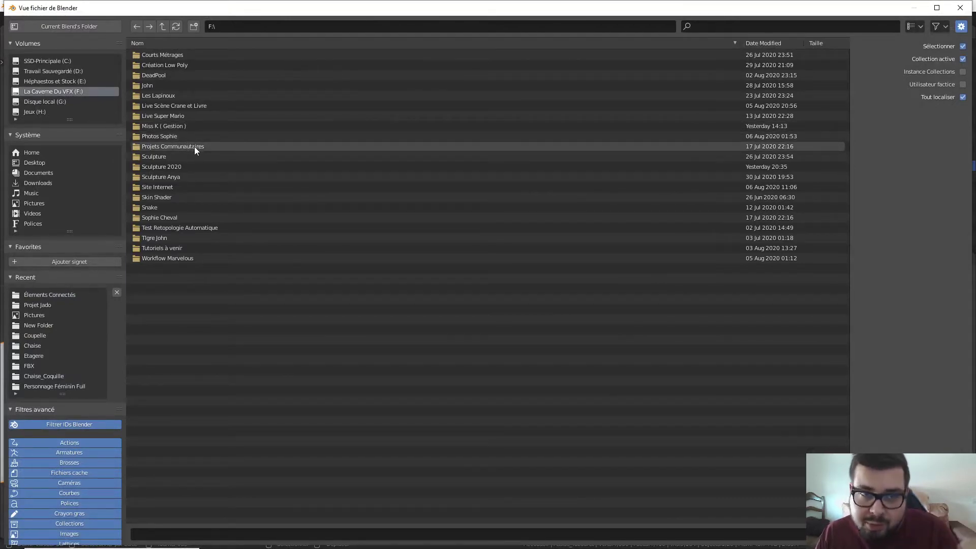
{"action": "double_click", "coordinate": [169, 247]}
{"action": "key", "text": "BackSpace"}
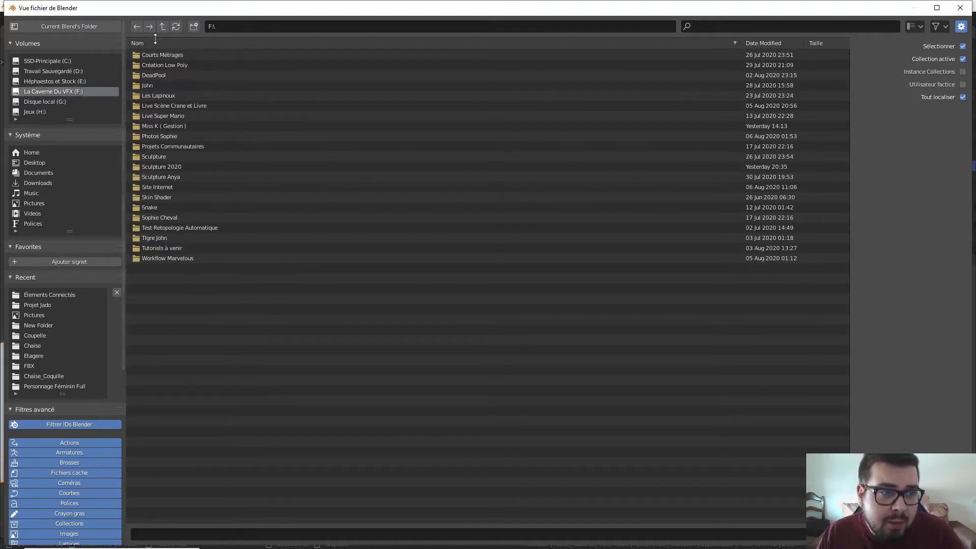
{"action": "left_click", "coordinate": [66, 72]}
{"action": "double_click", "coordinate": [169, 84]}
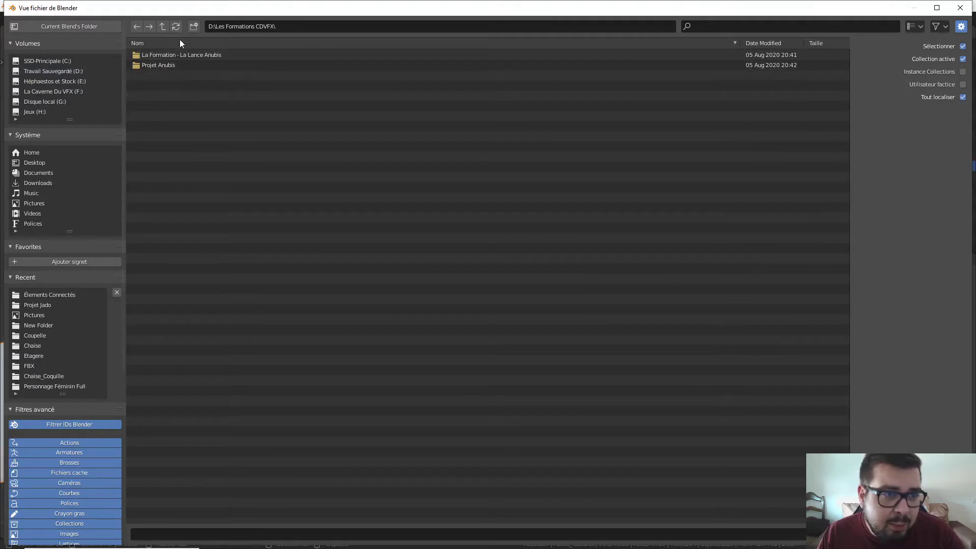
{"action": "left_click", "coordinate": [162, 27]}
Browse to the folder D:\La Caverne Du VFX\Tutoriel\Blender 2.82a\Textures Procédurales\03 - Cuir\Blend
{"action": "double_click", "coordinate": [169, 72]}
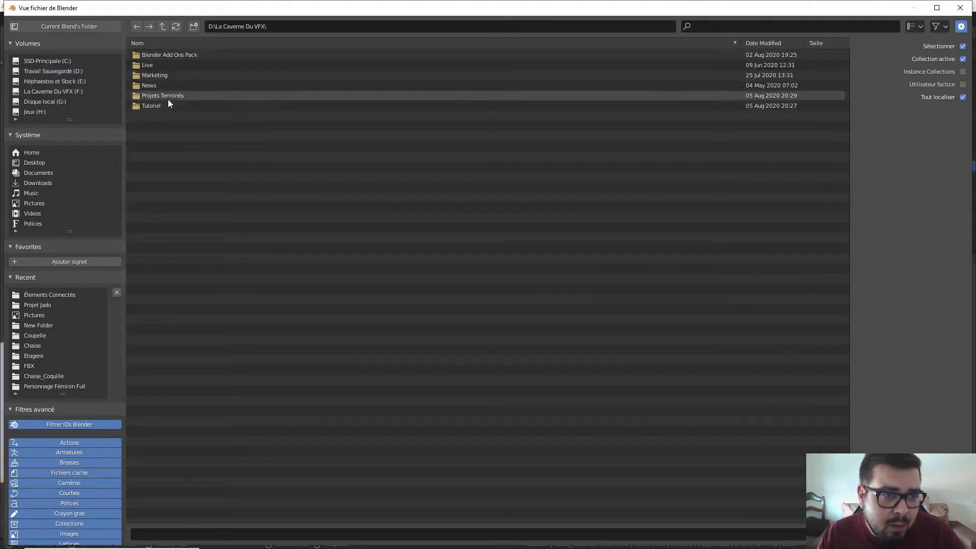
{"action": "double_click", "coordinate": [167, 102]}
{"action": "double_click", "coordinate": [174, 54]}
{"action": "double_click", "coordinate": [174, 54]}
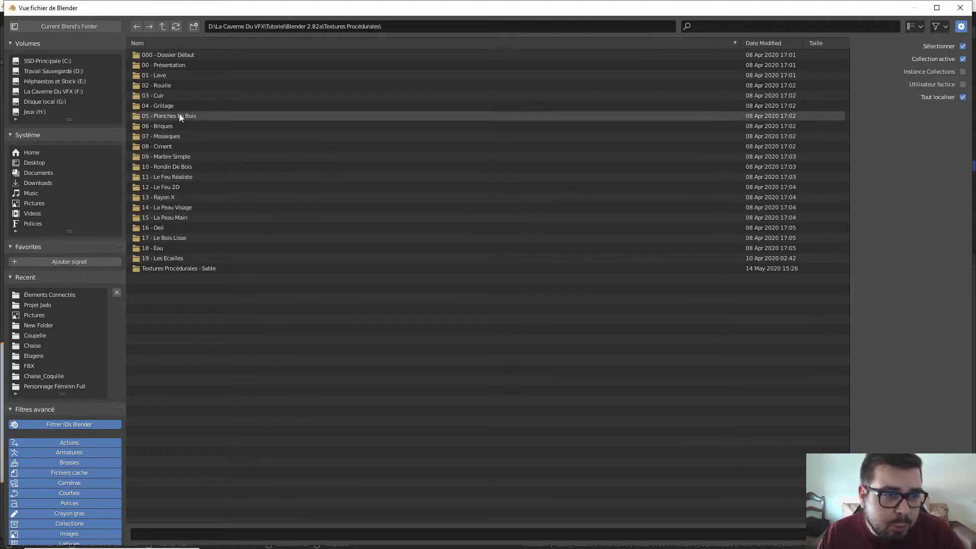
{"action": "double_click", "coordinate": [166, 96]}
{"action": "double_click", "coordinate": [166, 65]}
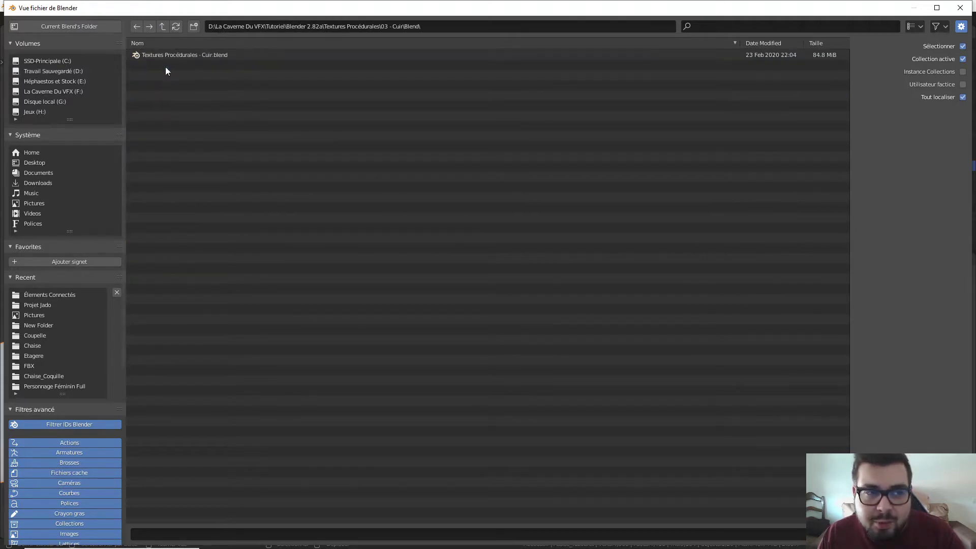
Append the TP_Cuir material from Textures Procédurales - Cuir.blend and assign it to the stool seat
{"action": "left_click", "coordinate": [178, 54]}
{"action": "double_click", "coordinate": [178, 55]}
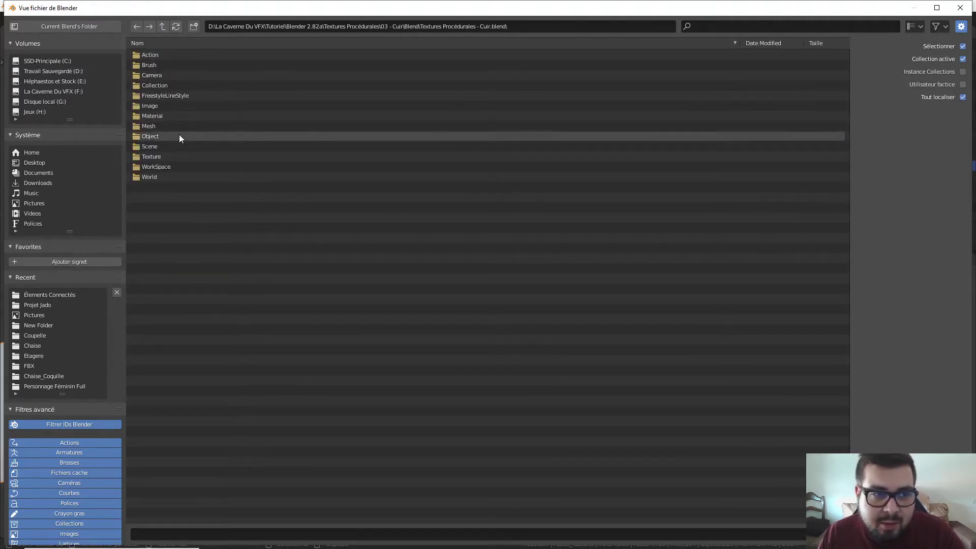
{"action": "double_click", "coordinate": [161, 114]}
{"action": "double_click", "coordinate": [161, 57]}
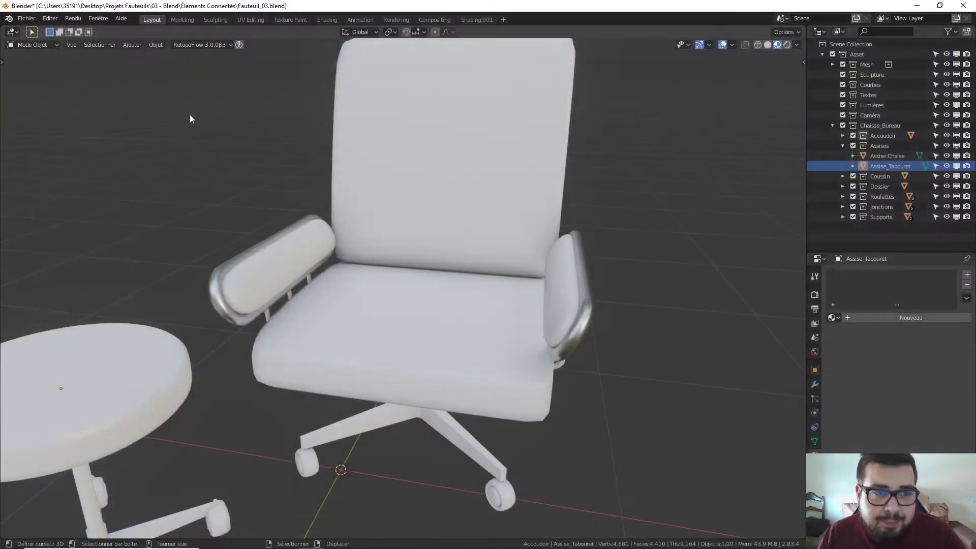
{"action": "left_click", "coordinate": [833, 318]}
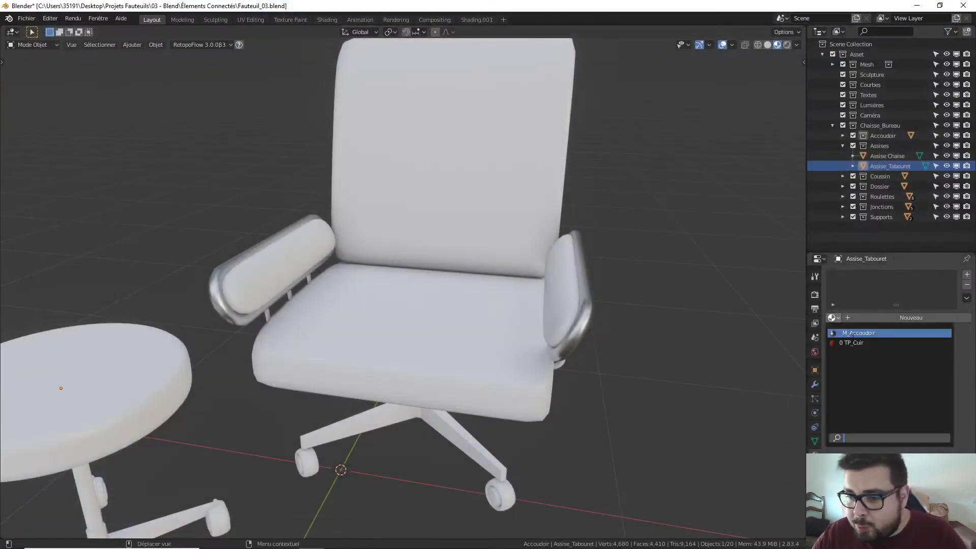
{"action": "left_click", "coordinate": [853, 341]}
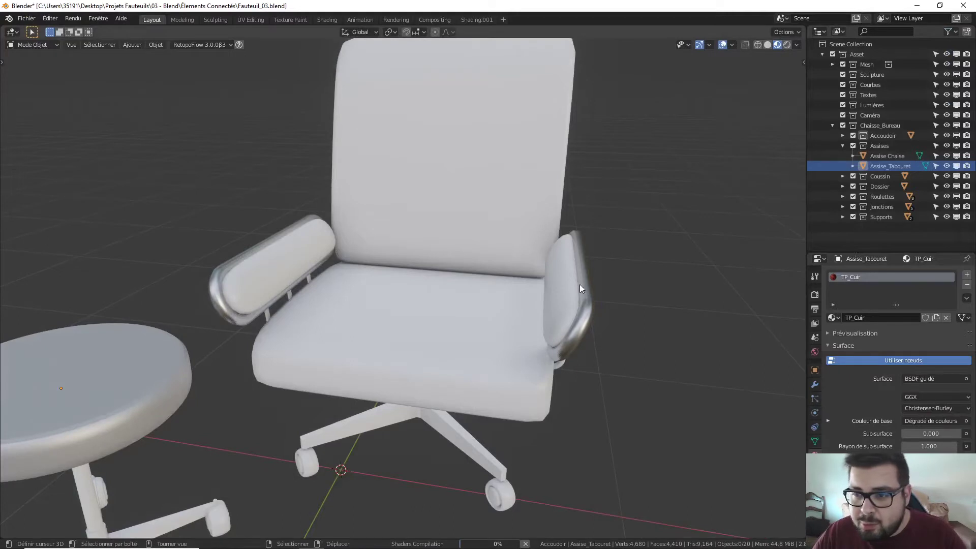
Assign the existing TP_Cuir material to the office chair's seat
{"action": "middle_click_drag", "start_coordinate": [516, 294], "coordinate": [547, 289]}
{"action": "middle_click_drag", "start_coordinate": [457, 315], "coordinate": [456, 310]}
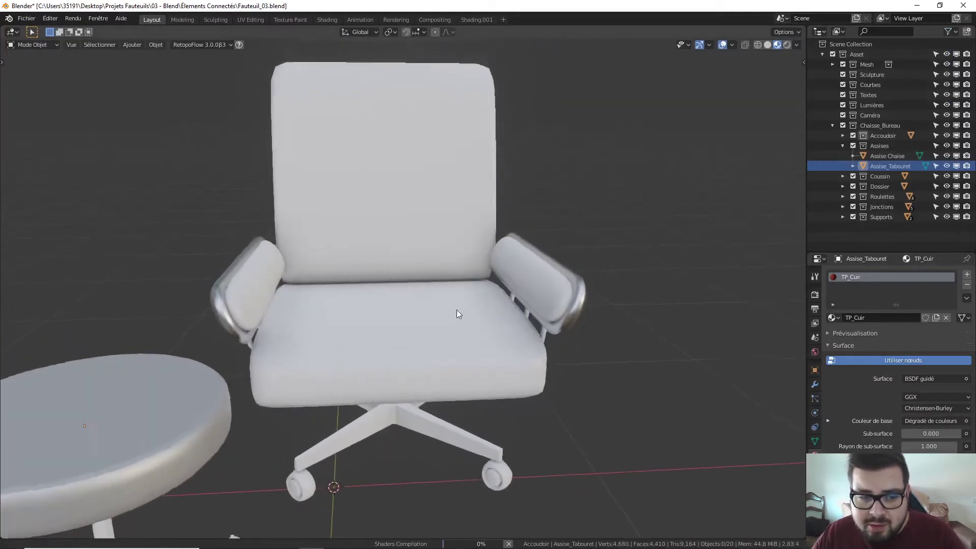
{"action": "scroll", "coordinate": [419, 363], "scroll_direction": "down", "scroll_amount": 2}
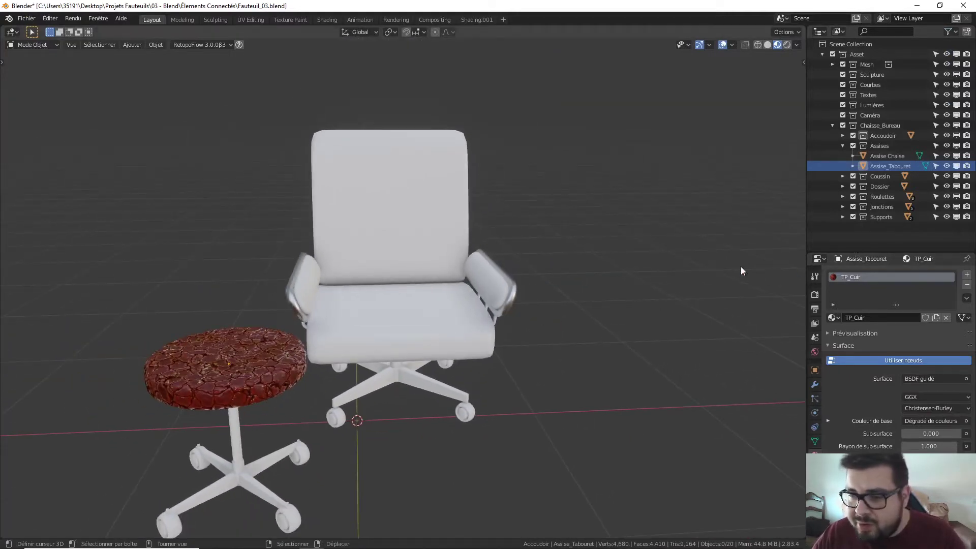
{"action": "left_click", "coordinate": [415, 318]}
{"action": "left_click", "coordinate": [832, 318]}
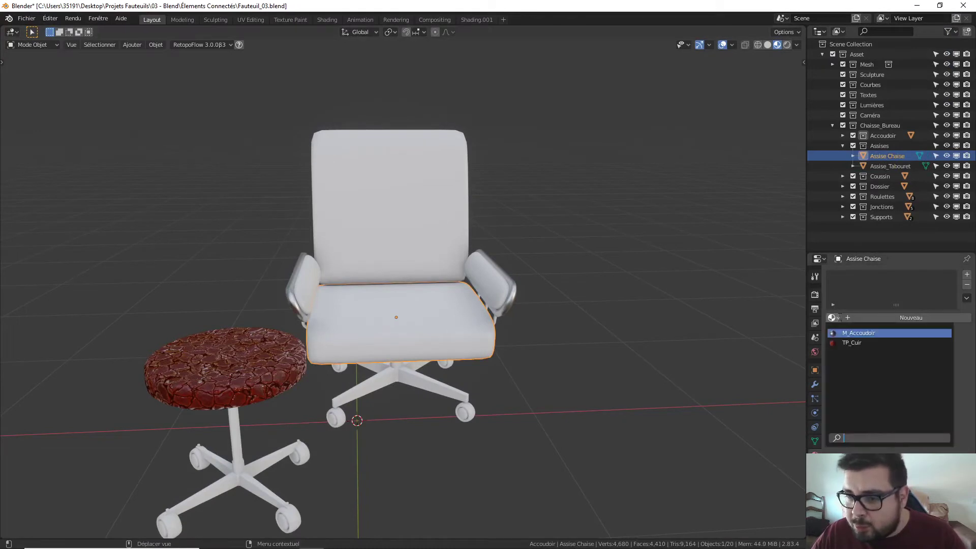
{"action": "left_click", "coordinate": [856, 343]}
Assign the TP_Cuir material to the chair's backrest and its armrest cushions, then clear the selection
{"action": "left_click", "coordinate": [418, 247]}
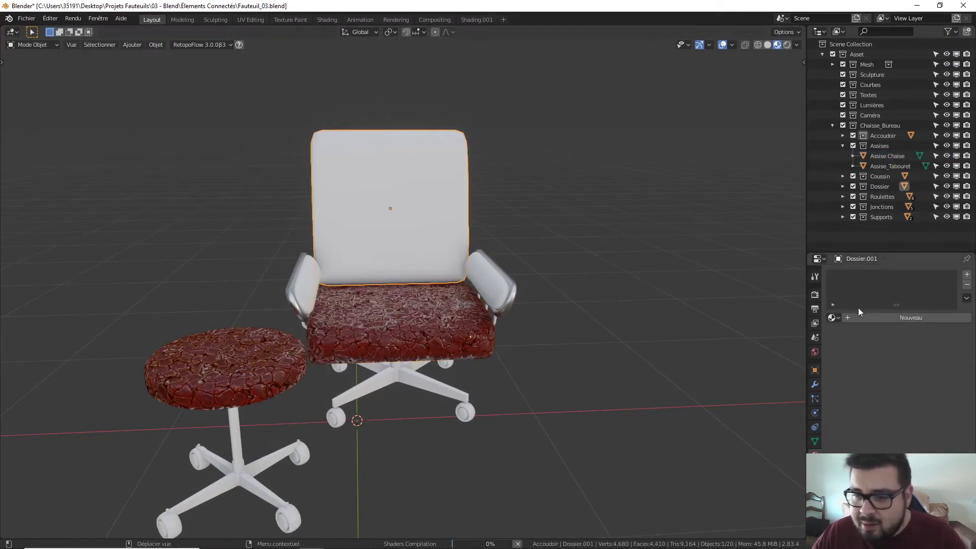
{"action": "left_click", "coordinate": [833, 318]}
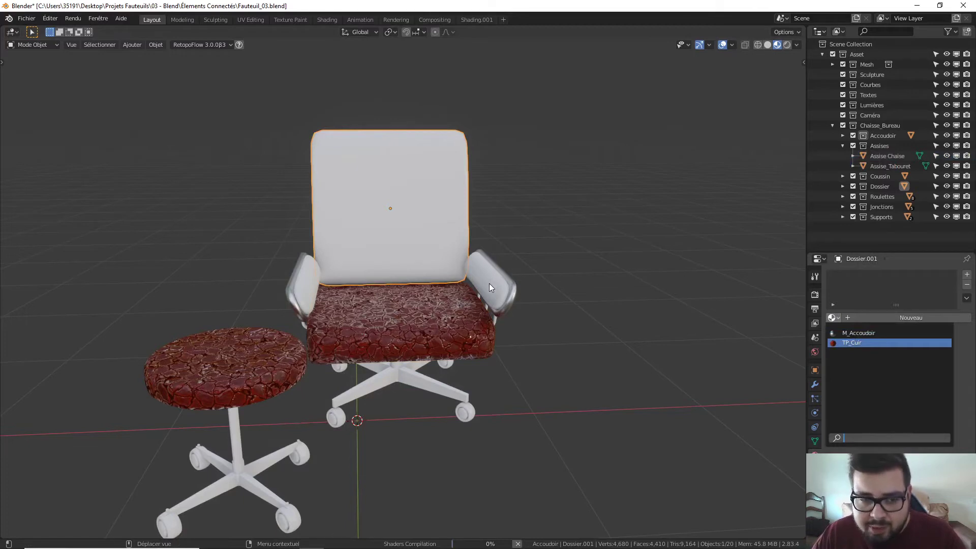
{"action": "left_click", "coordinate": [507, 275]}
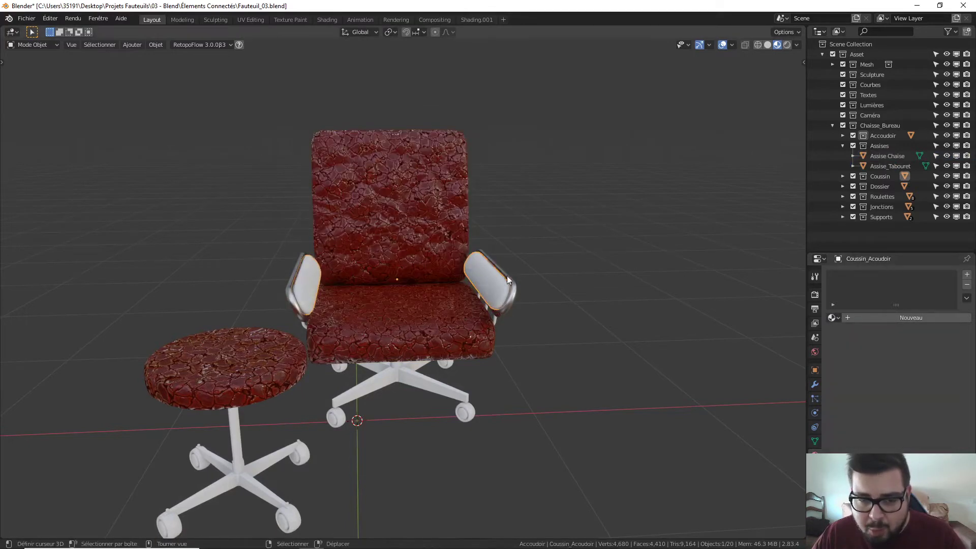
{"action": "left_click", "coordinate": [833, 318]}
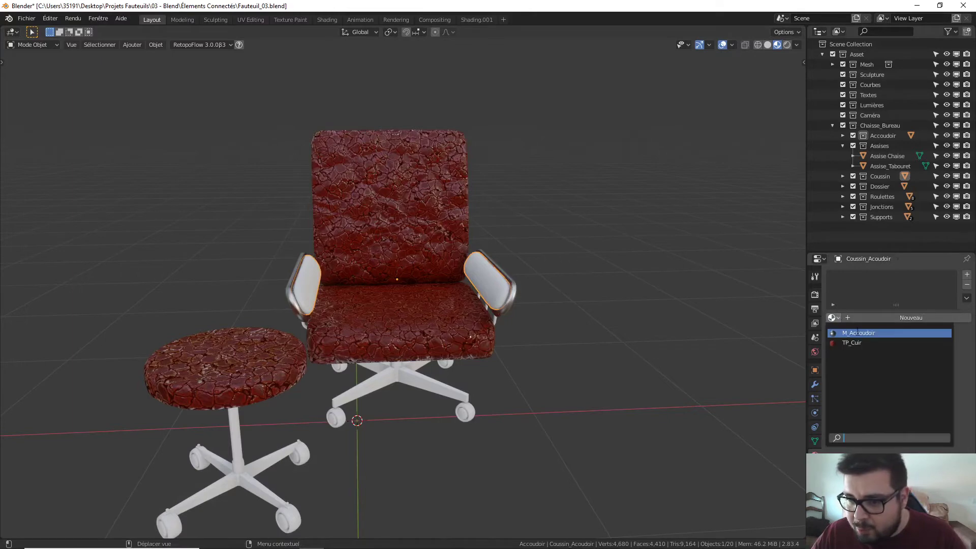
{"action": "left_click", "coordinate": [856, 343]}
{"action": "key", "text": "a"}
{"action": "left_click", "coordinate": [500, 268]}
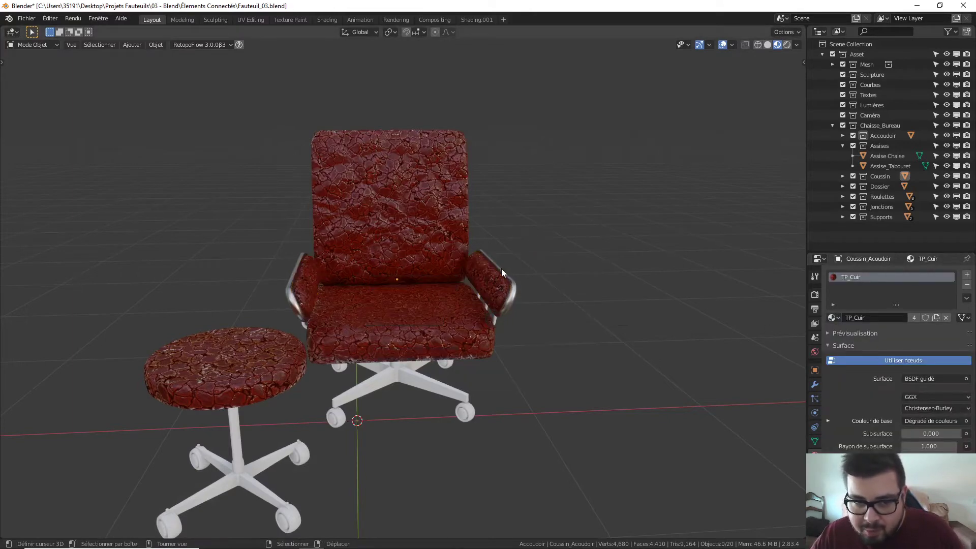
Lower the stool seat about 0.07 m along the Z axis onto its central post, then deselect it
{"action": "middle_click_drag", "start_coordinate": [521, 280], "coordinate": [498, 249]}
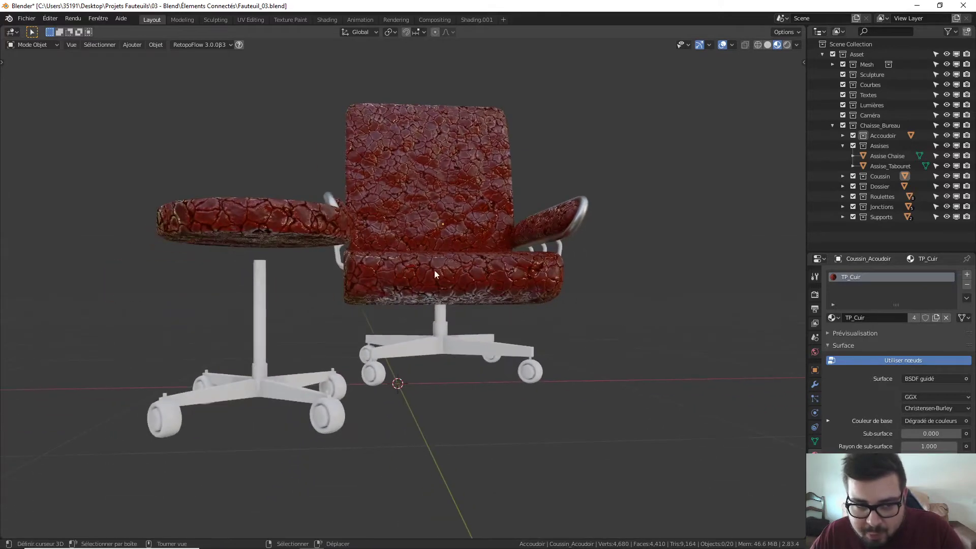
{"action": "left_click", "coordinate": [270, 245]}
{"action": "key", "text": "g"}
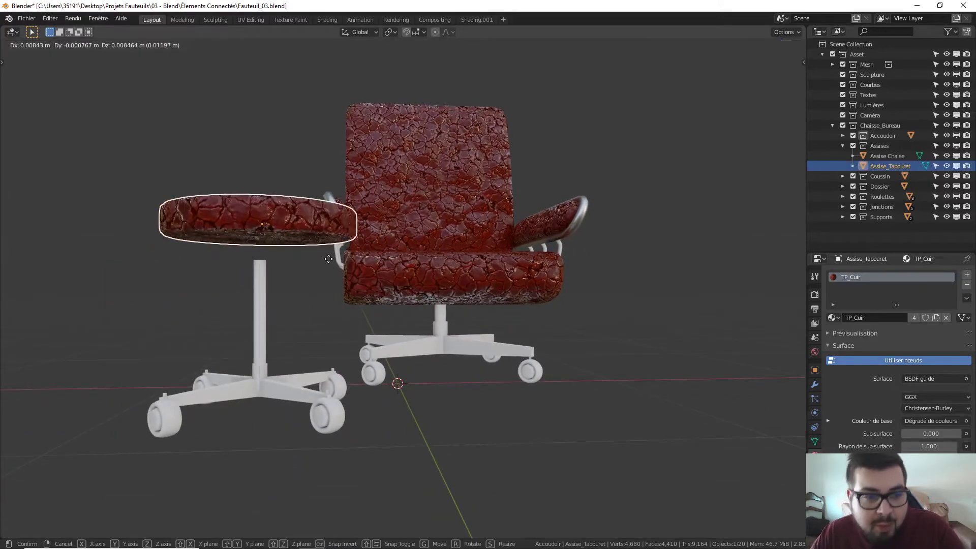
{"action": "key", "text": "z"}
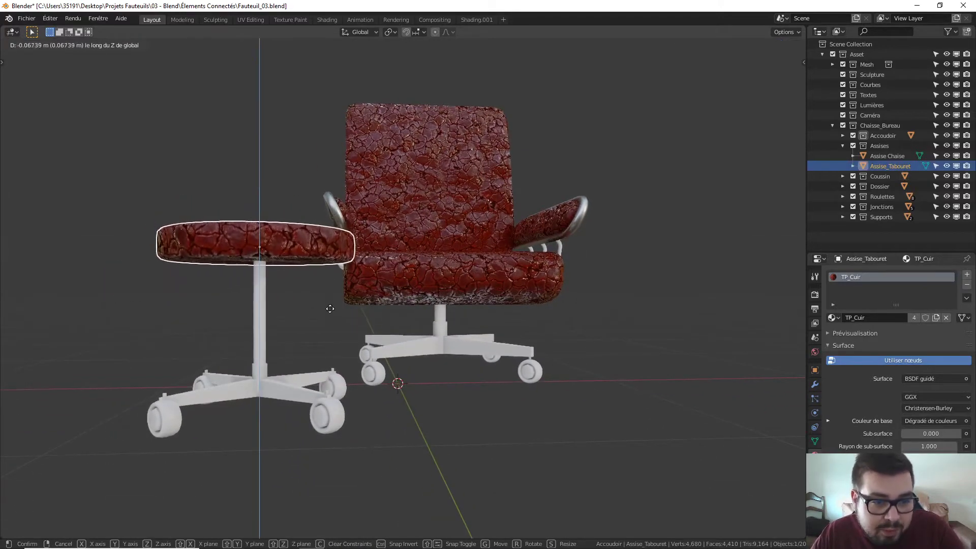
{"action": "left_click", "coordinate": [331, 305]}
{"action": "key", "text": "a"}
{"action": "left_click", "coordinate": [338, 275]}
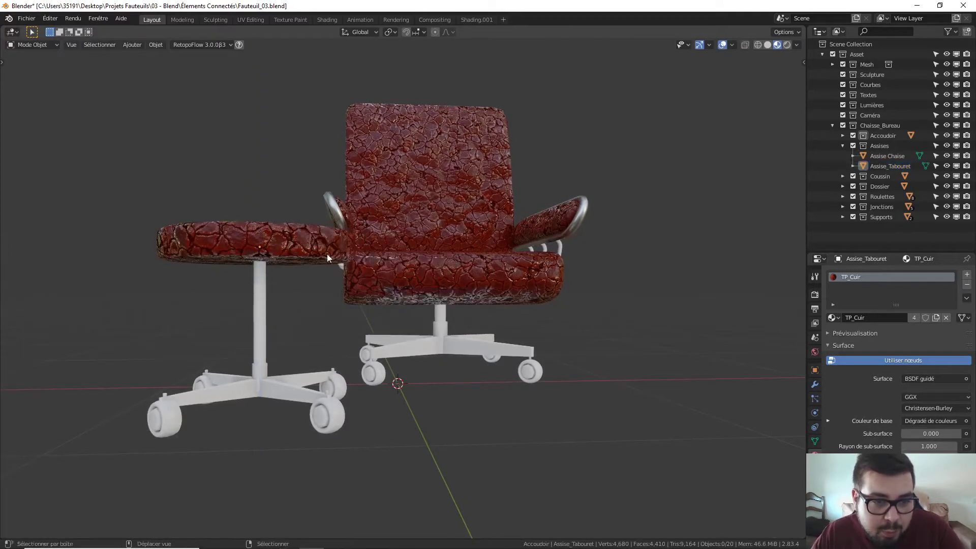
Assign the M_Accoudoir material to the central posts of the stool and the chair
{"action": "middle_click_drag", "start_coordinate": [327, 254], "coordinate": [331, 301]}
{"action": "left_click", "coordinate": [297, 309]}
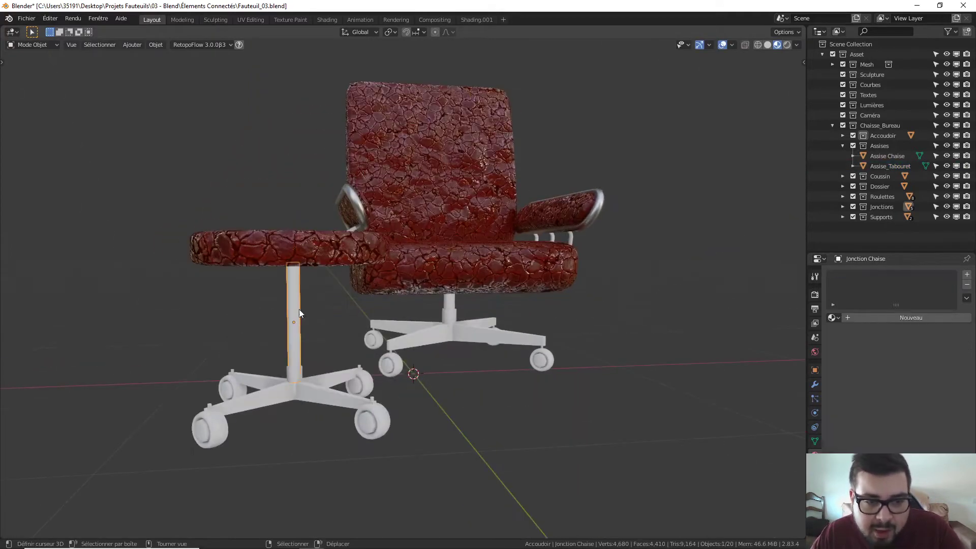
{"action": "left_click", "coordinate": [832, 317]}
{"action": "left_click", "coordinate": [861, 343]}
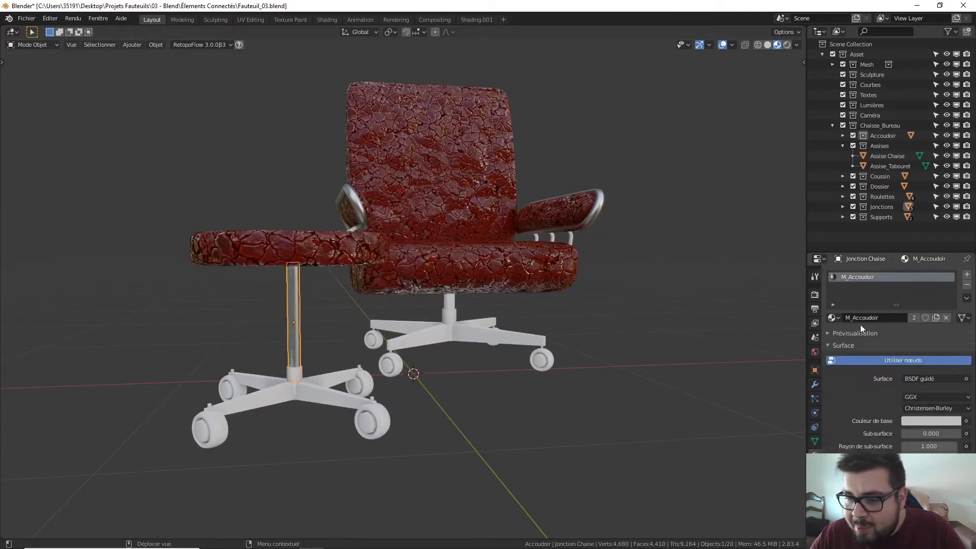
{"action": "left_click", "coordinate": [451, 305]}
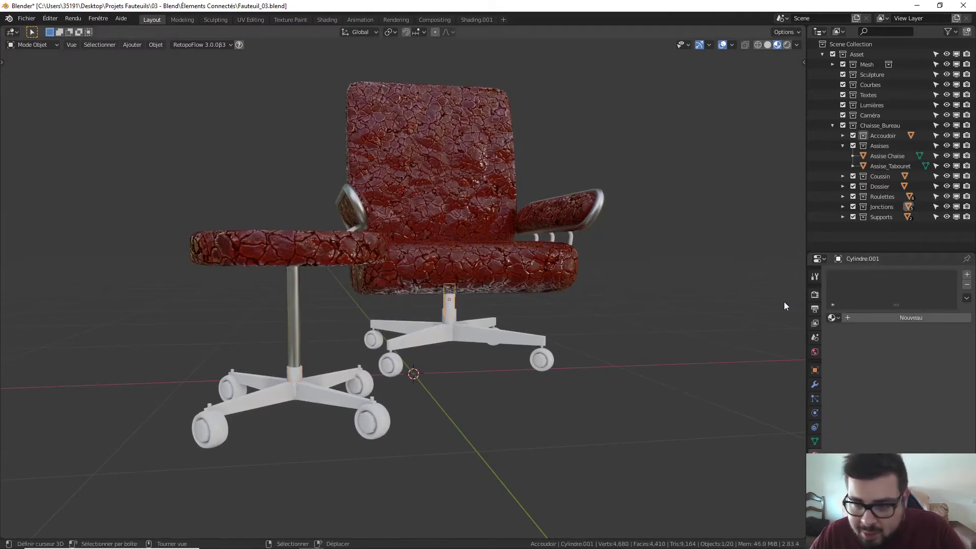
{"action": "left_click", "coordinate": [832, 317]}
{"action": "left_click", "coordinate": [864, 335]}
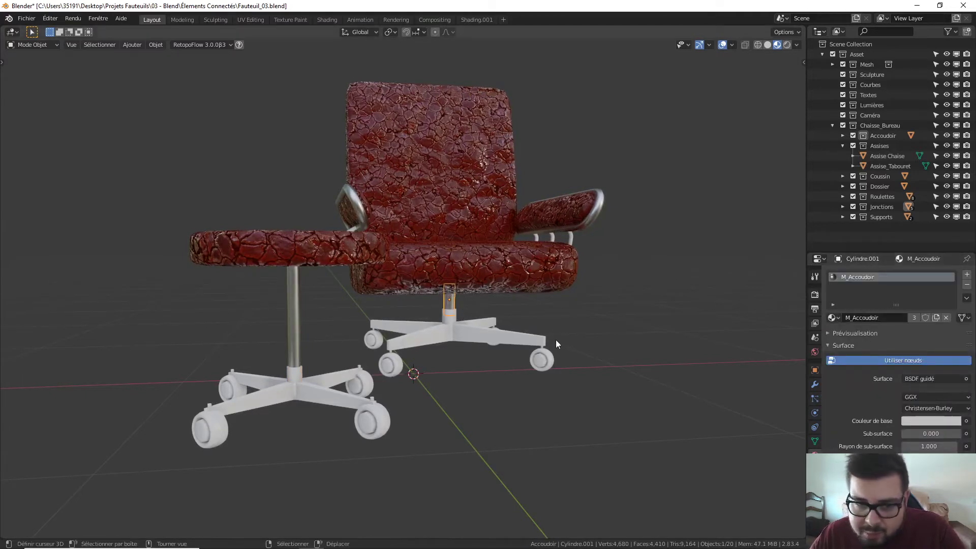
{"action": "key", "text": "a"}
{"action": "left_click", "coordinate": [566, 279]}
Edit the caster mesh, select the linked faces of its stem and assign the M_Accoudoir material
{"action": "scroll", "coordinate": [564, 357], "scroll_direction": "up", "scroll_amount": 3}
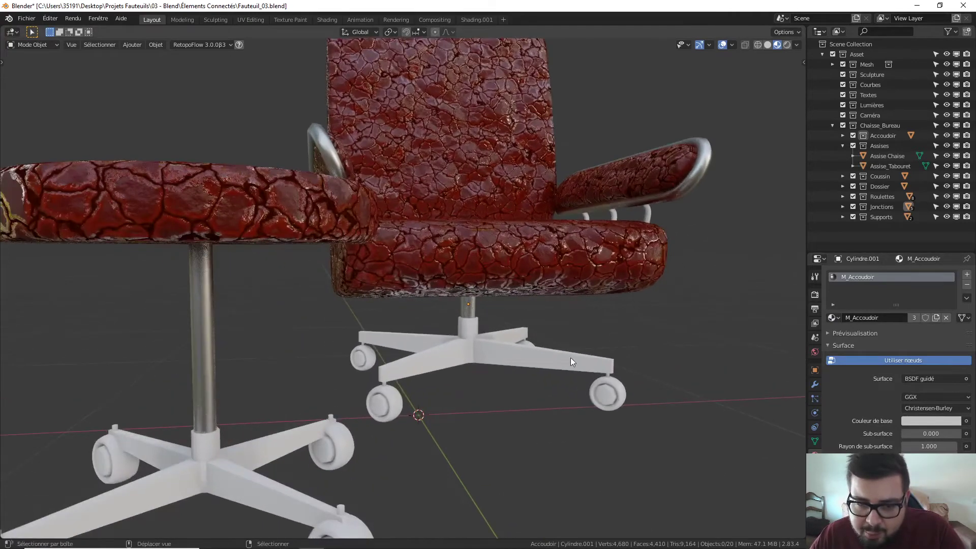
{"action": "middle_click_drag", "start_coordinate": [570, 358], "coordinate": [554, 303], "text": "shift"}
{"action": "left_click", "coordinate": [553, 292]}
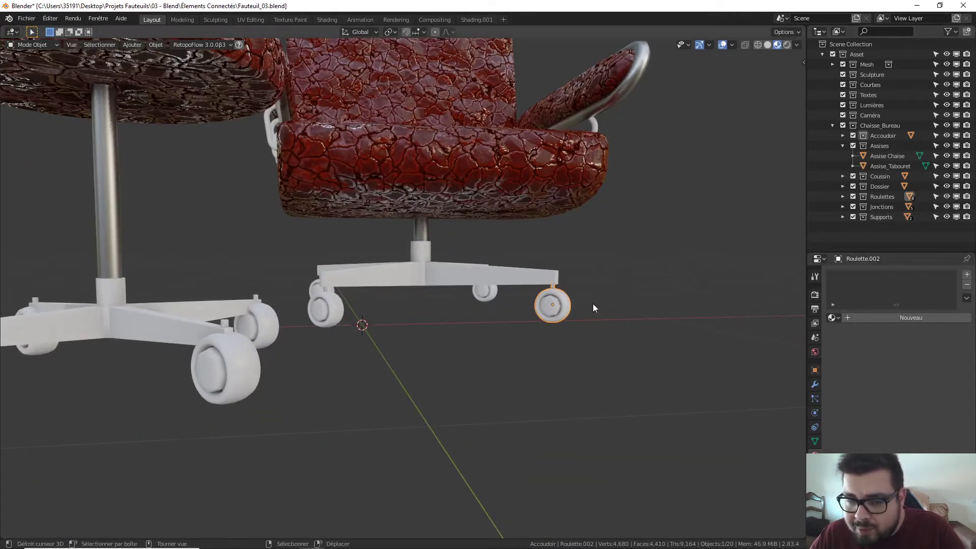
{"action": "key", "text": "Tab"}
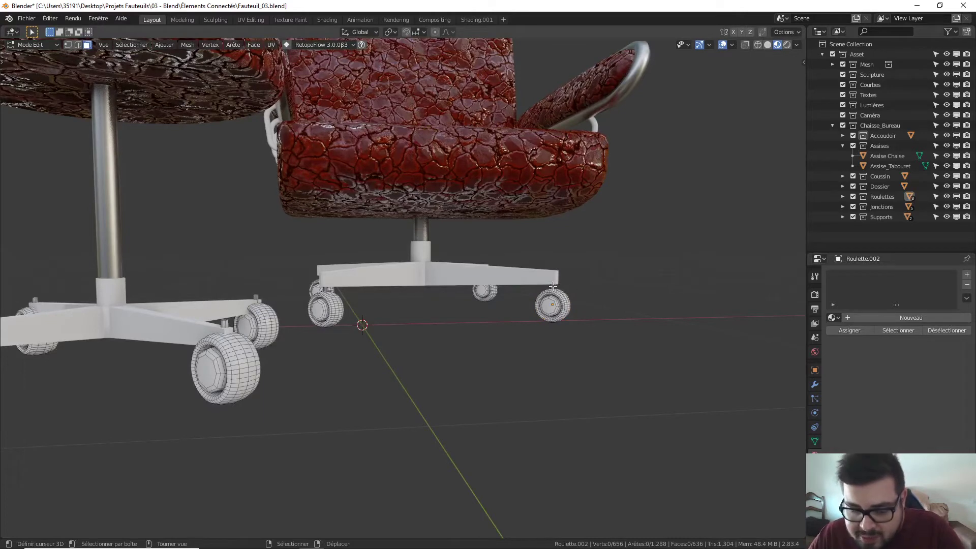
{"action": "key", "text": "l"}
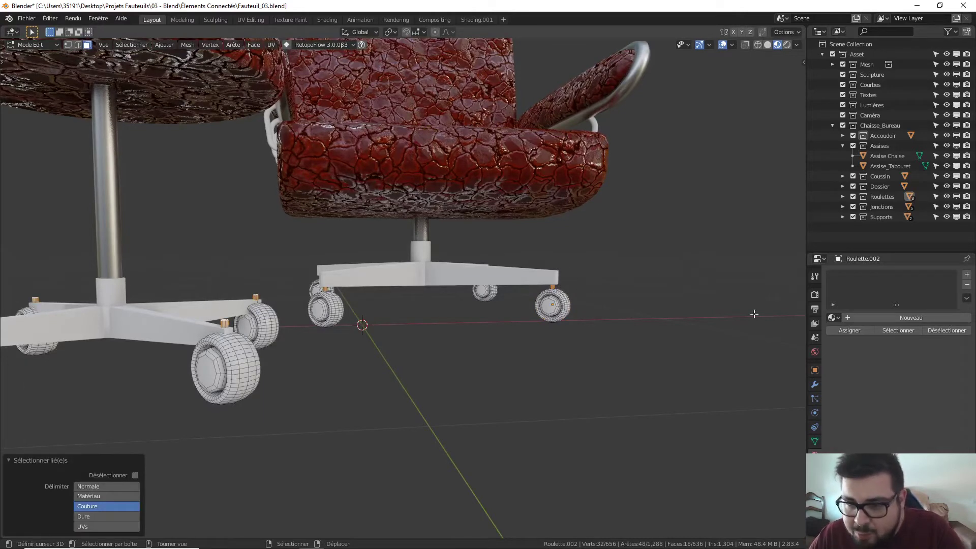
{"action": "left_click", "coordinate": [831, 318]}
{"action": "left_click", "coordinate": [860, 331]}
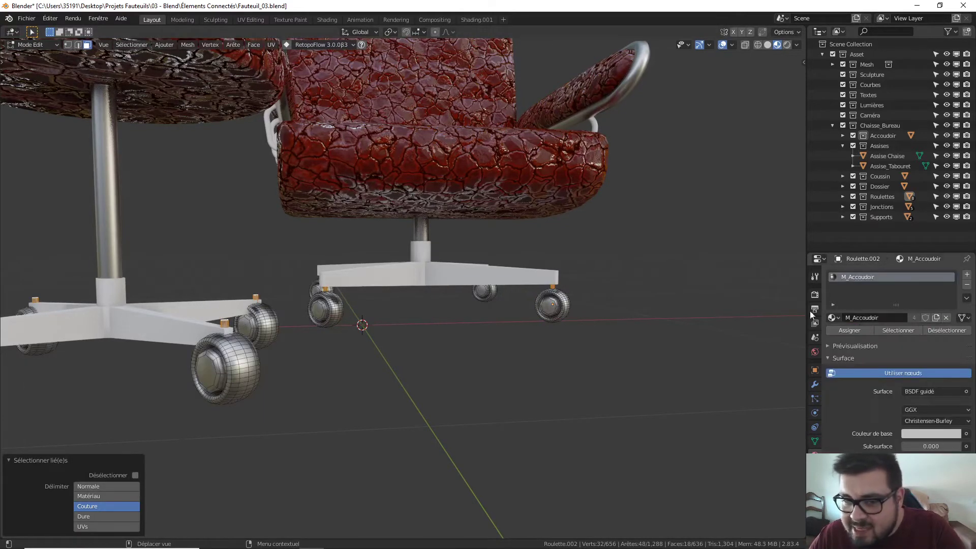
{"action": "left_click", "coordinate": [854, 331]}
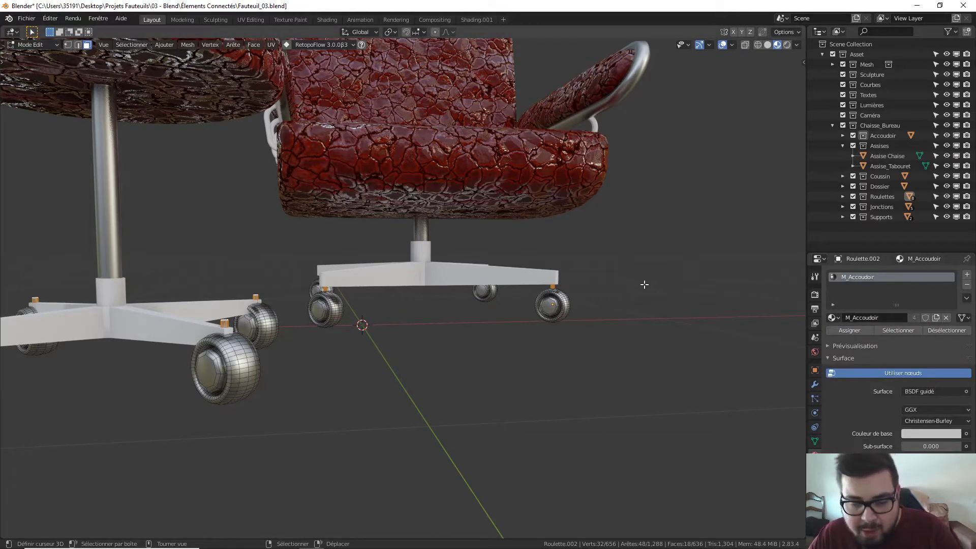
Select only the caster's linked tyre faces and add a second material slot with a new material named M_Roulette
{"action": "key", "text": "a"}
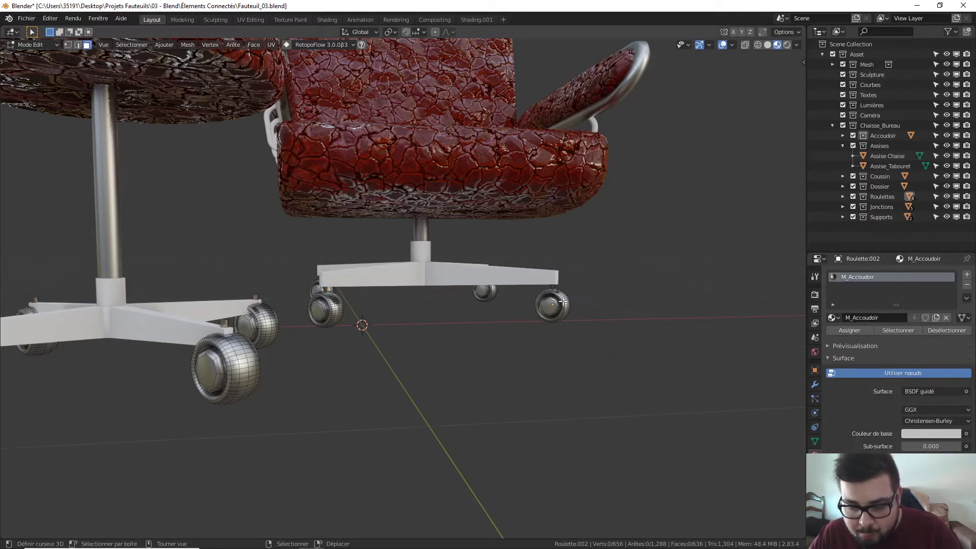
{"action": "key", "text": "l"}
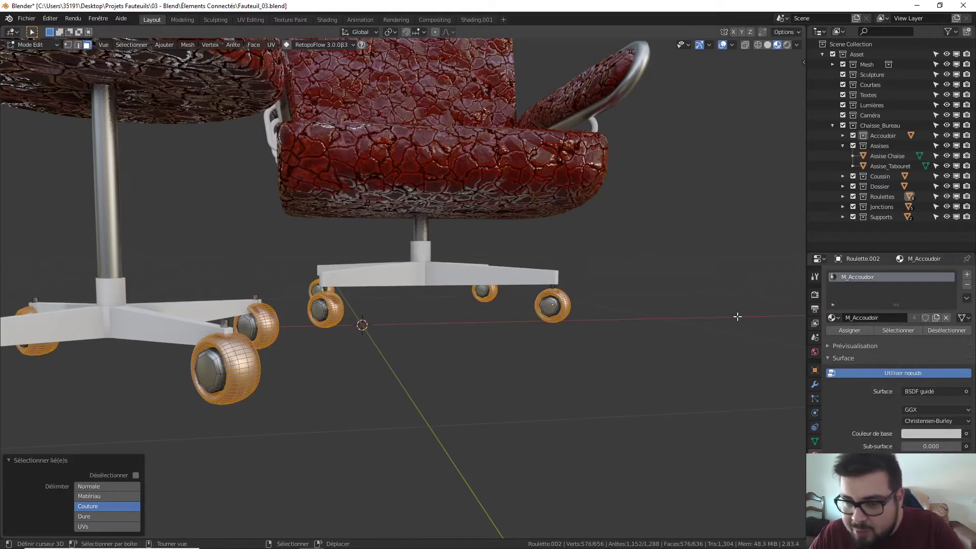
{"action": "left_click", "coordinate": [967, 275]}
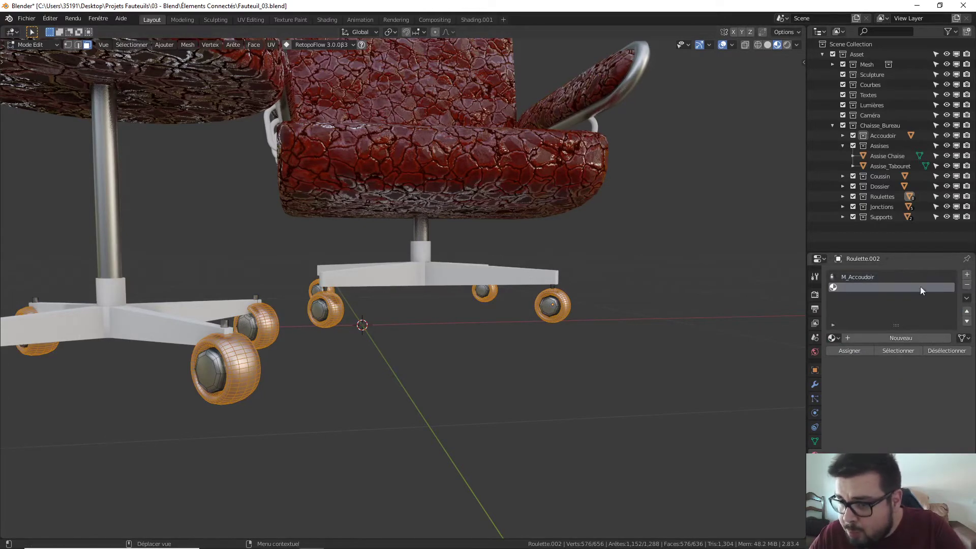
{"action": "left_click", "coordinate": [888, 339]}
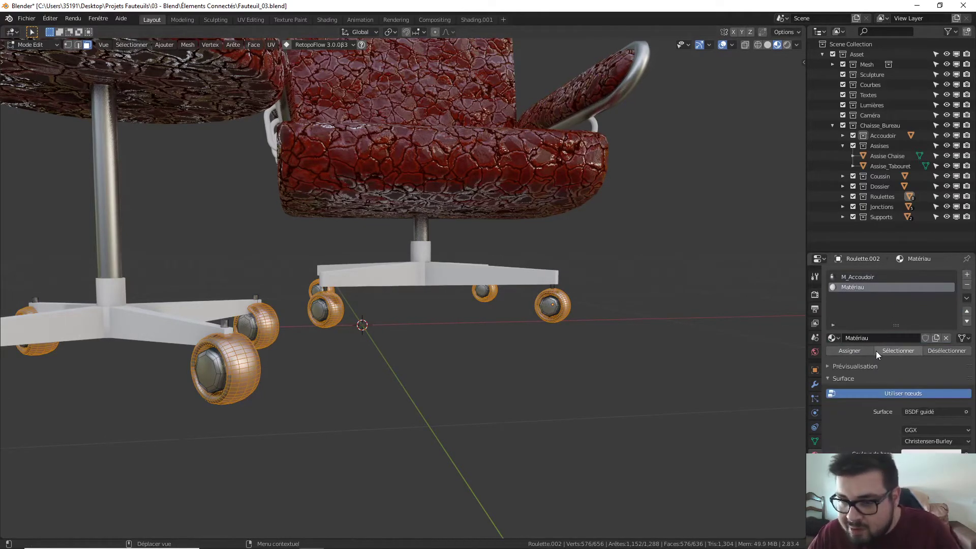
{"action": "left_click", "coordinate": [876, 338]}
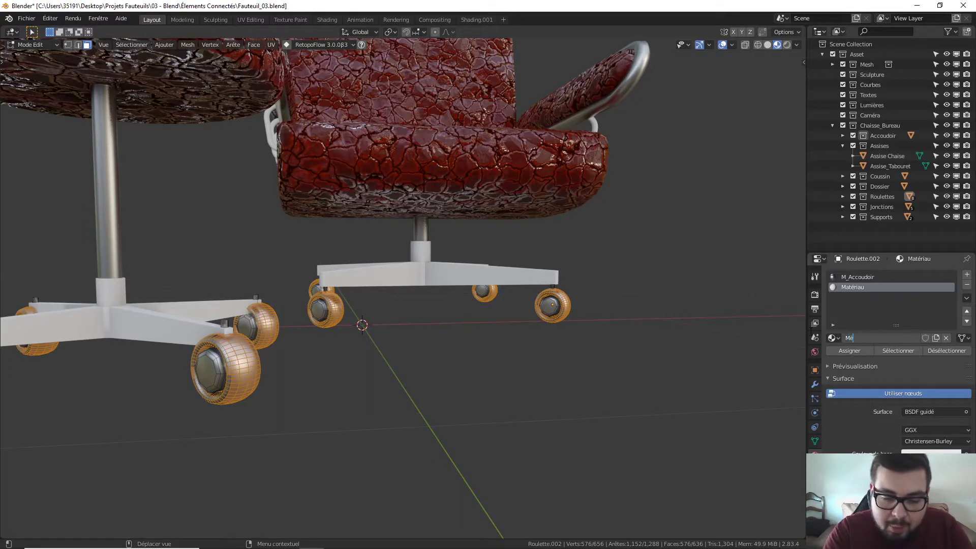
{"action": "type", "text": "M_Roulet"}
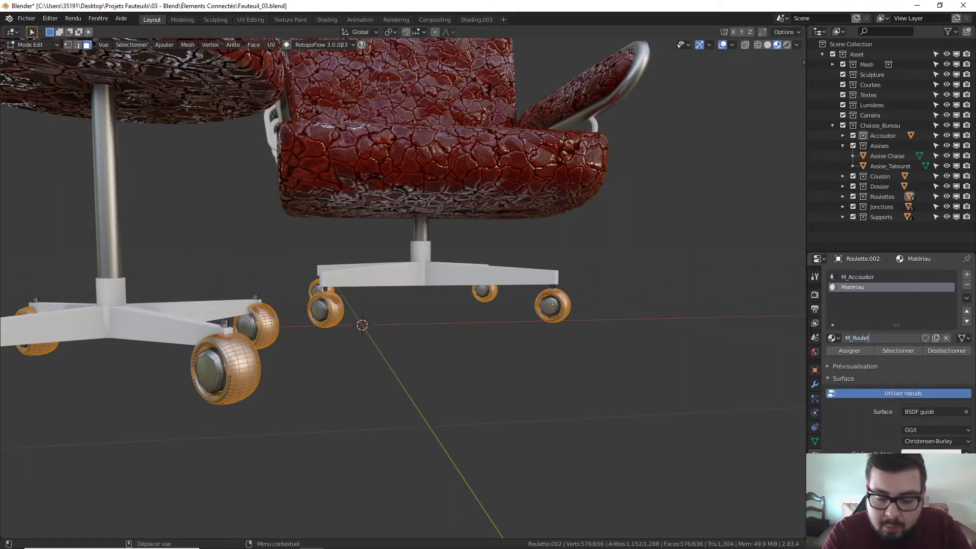
{"action": "type", "text": "te"}
{"action": "key", "text": "Return"}
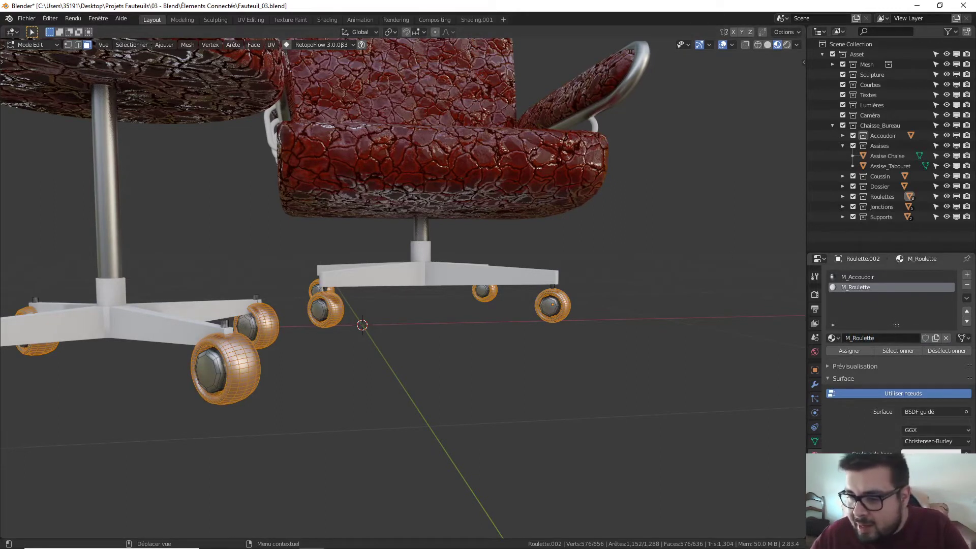
Darken the M_Roulette base color to near black, with an HSV value of 0.050
{"action": "left_click", "coordinate": [927, 452]}
{"action": "left_click_drag", "start_coordinate": [958, 316], "coordinate": [956, 376]}
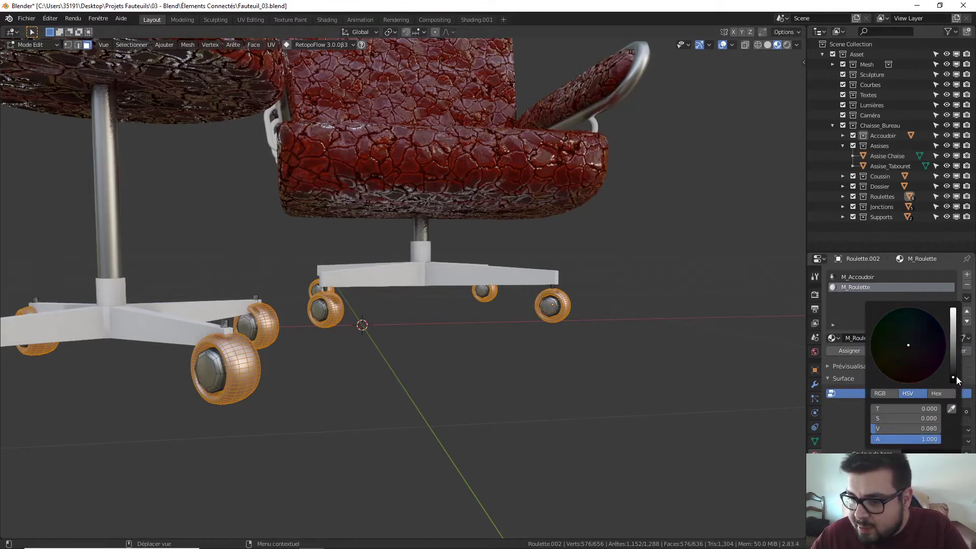
{"action": "left_click", "coordinate": [923, 429]}
{"action": "type", "text": "0."}
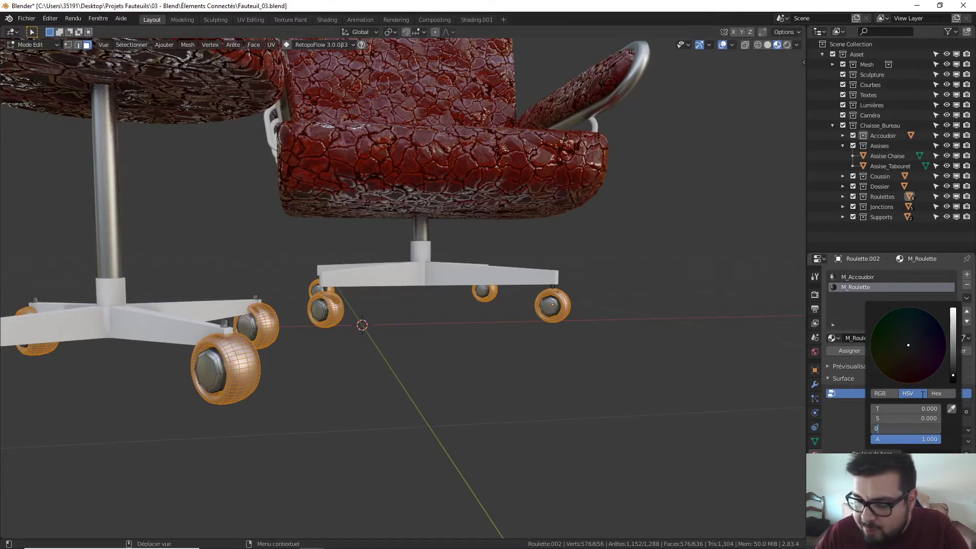
{"action": "type", "text": "050"}
{"action": "key", "text": "Return"}
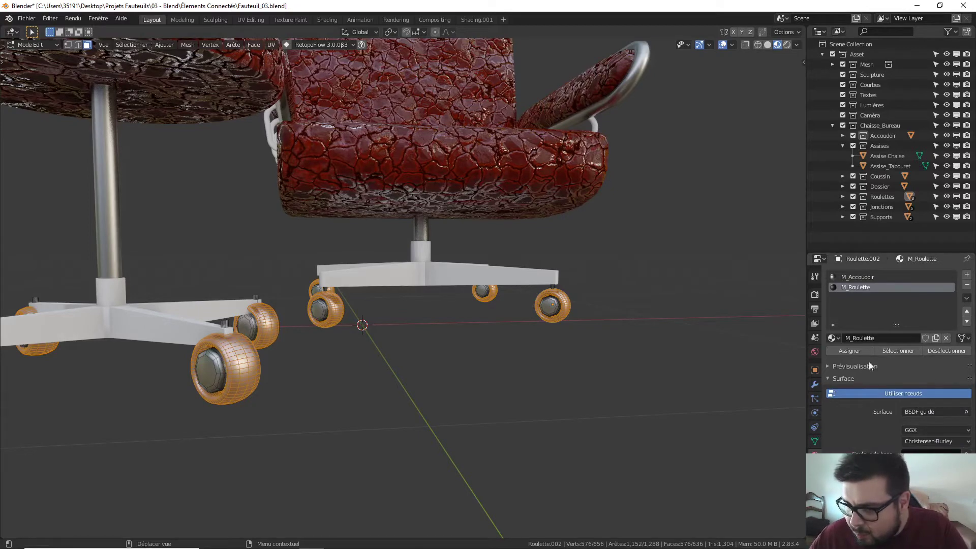
Drive the specular of M_Roulette with a Fresnel node and set its IOR to 0.35
{"action": "scroll", "coordinate": [974, 402], "scroll_direction": "down", "scroll_amount": 8}
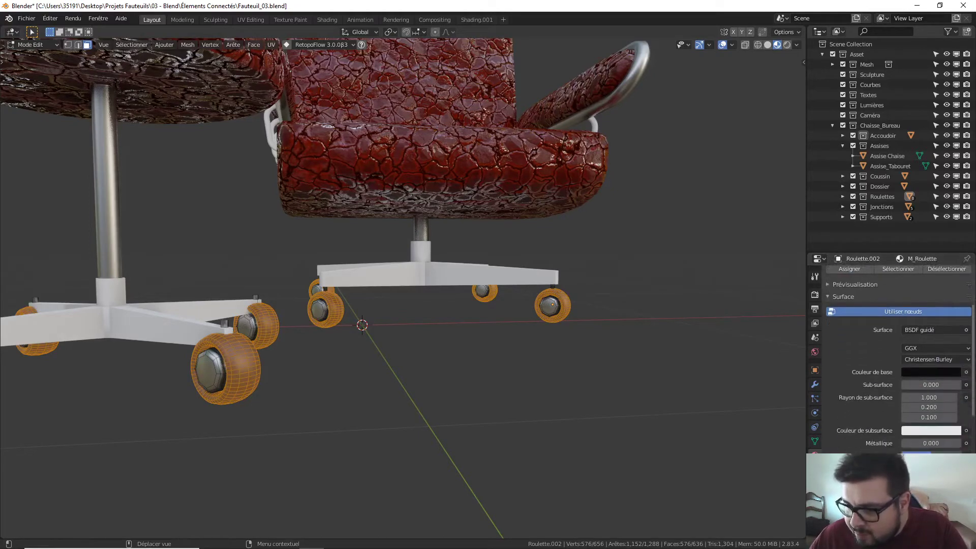
{"action": "left_click", "coordinate": [966, 380]}
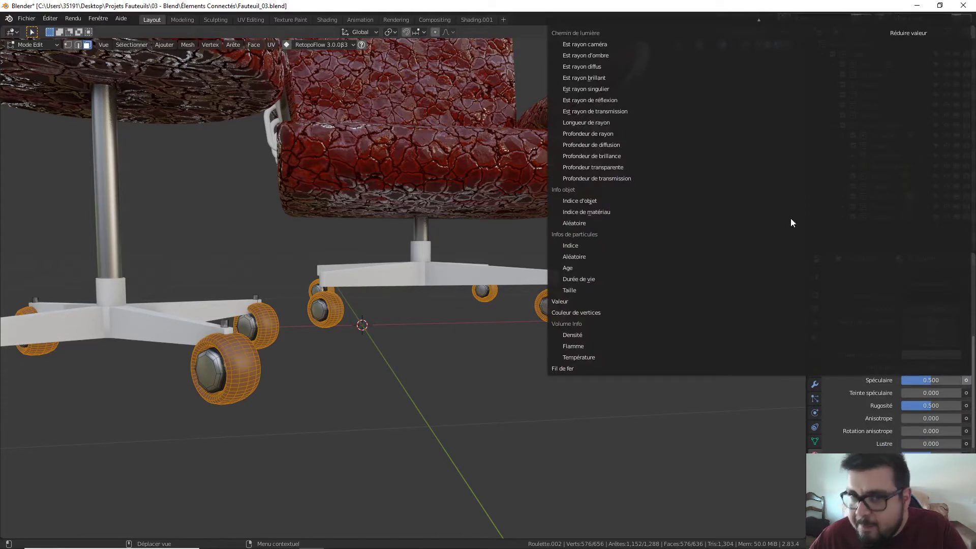
{"action": "mouse_move", "coordinate": [758, 17]}
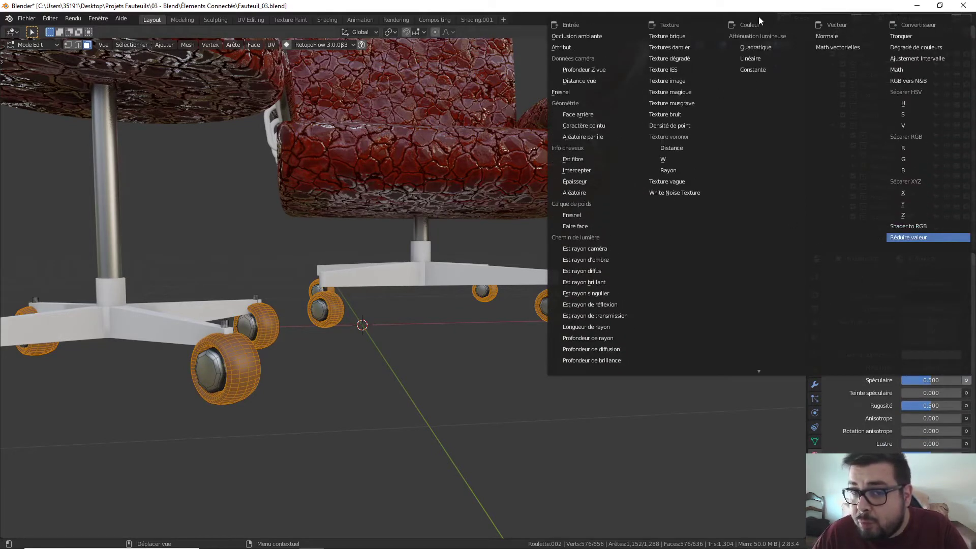
{"action": "left_click", "coordinate": [573, 94]}
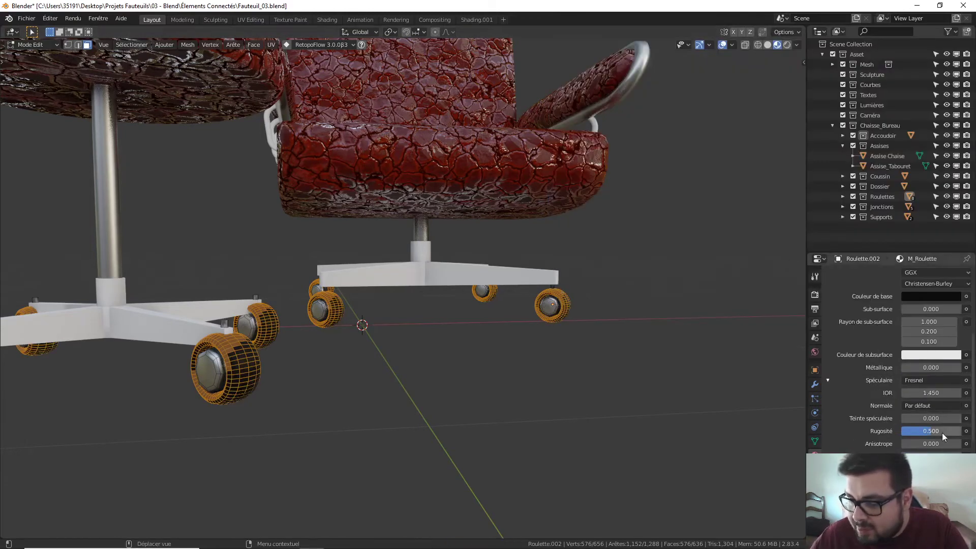
{"action": "left_click", "coordinate": [934, 394]}
{"action": "type", "text": "0"}
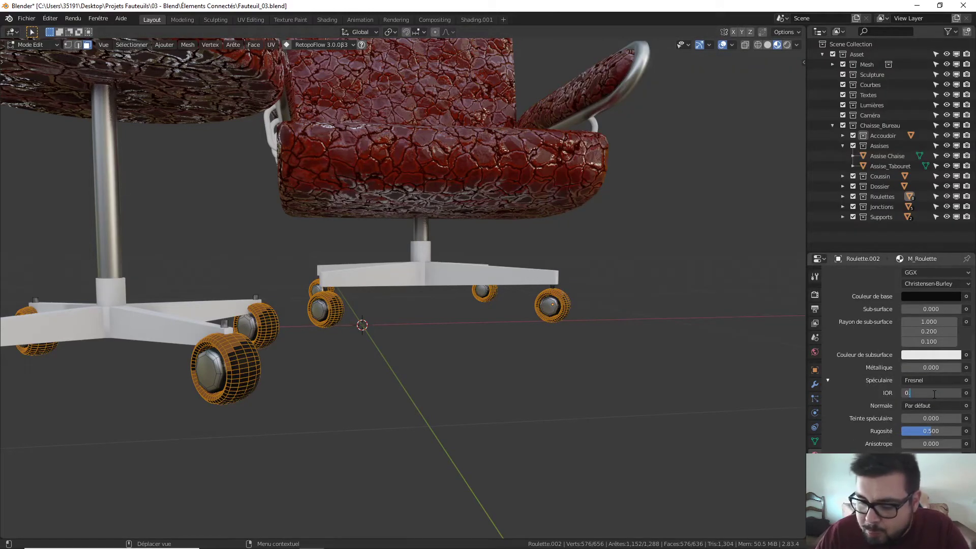
{"action": "type", "text": ".35"}
{"action": "key", "text": "Return"}
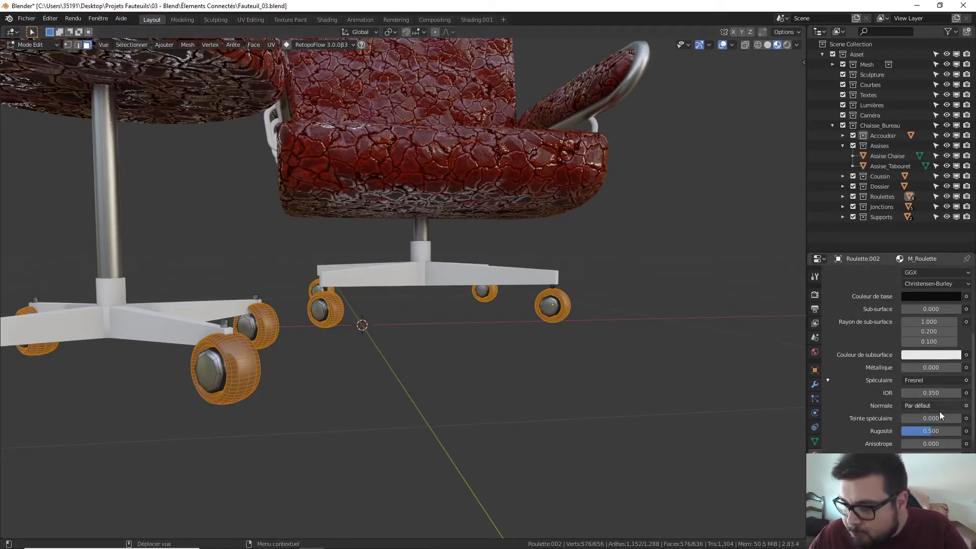
Set the M_Roulette roughness to 0.75, leave edit mode and deselect everything
{"action": "scroll", "coordinate": [973, 370], "scroll_direction": "down", "scroll_amount": 3}
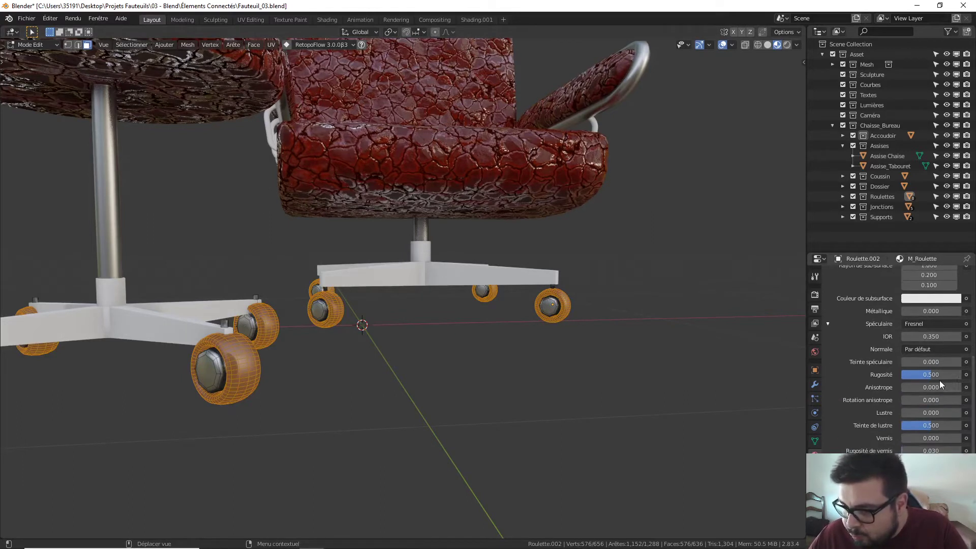
{"action": "type", "text": "0"}
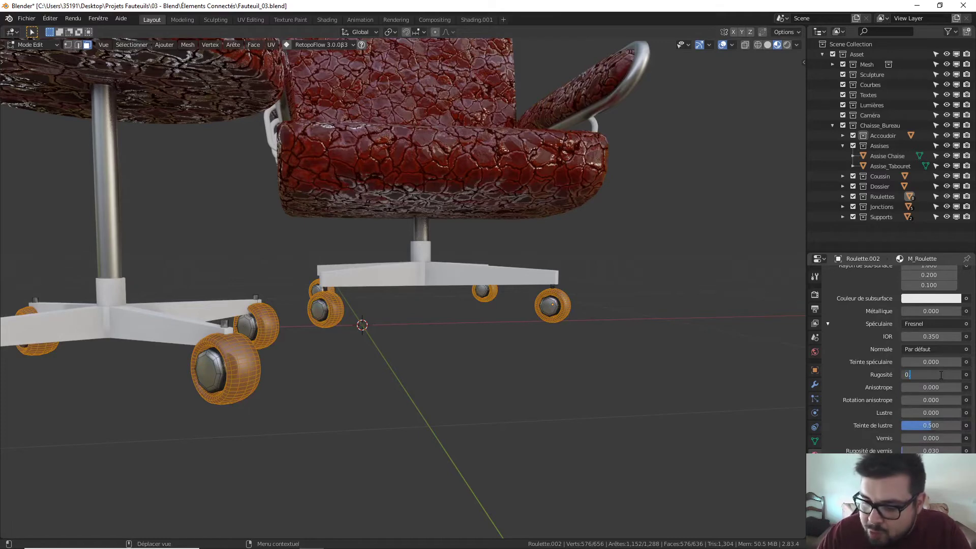
{"action": "key", "text": "Return"}
{"action": "key", "text": "Tab"}
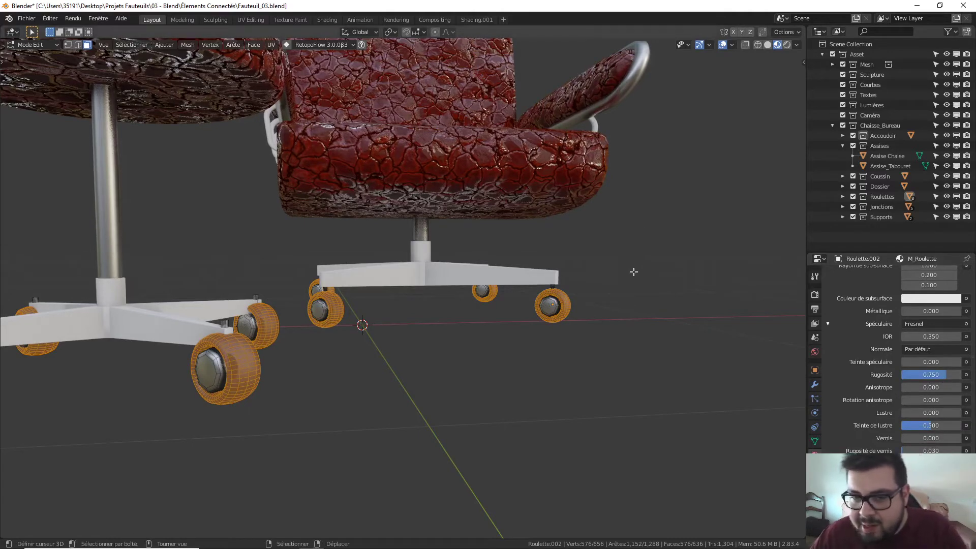
{"action": "middle_click_drag", "start_coordinate": [634, 277], "coordinate": [594, 260]}
{"action": "key", "text": "a"}
{"action": "left_click", "coordinate": [582, 225]}
{"action": "middle_click_drag", "start_coordinate": [602, 264], "coordinate": [534, 277]}
Select a chair caster, set the Fresnel IOR of M_Roulette to 1.35 and clear the selection
{"action": "left_click", "coordinate": [563, 334]}
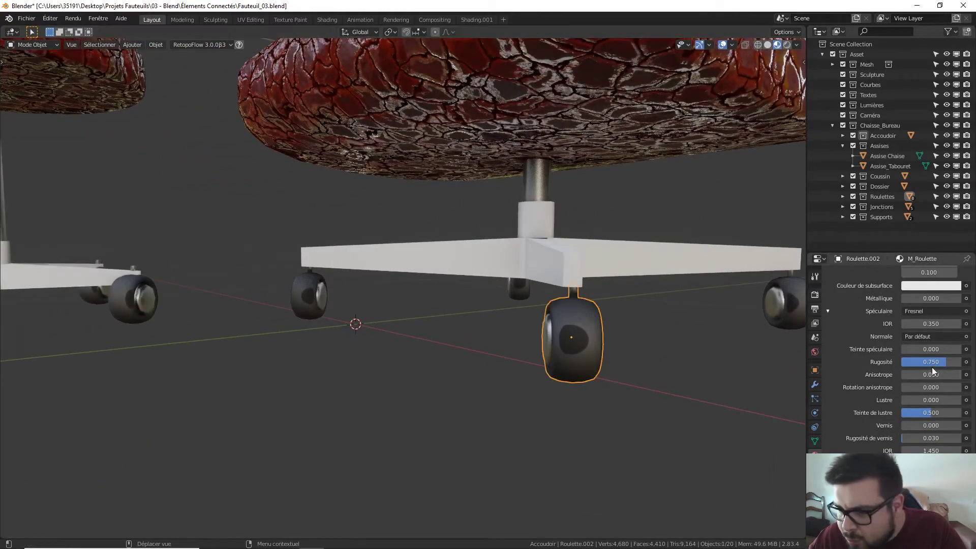
{"action": "left_click", "coordinate": [927, 323]}
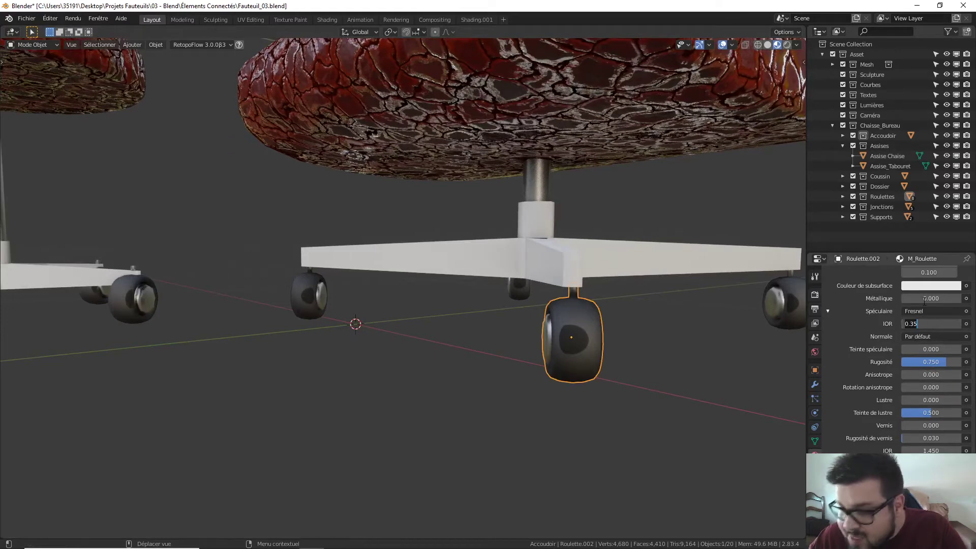
{"action": "type", "text": "1.35"}
{"action": "key", "text": "Return"}
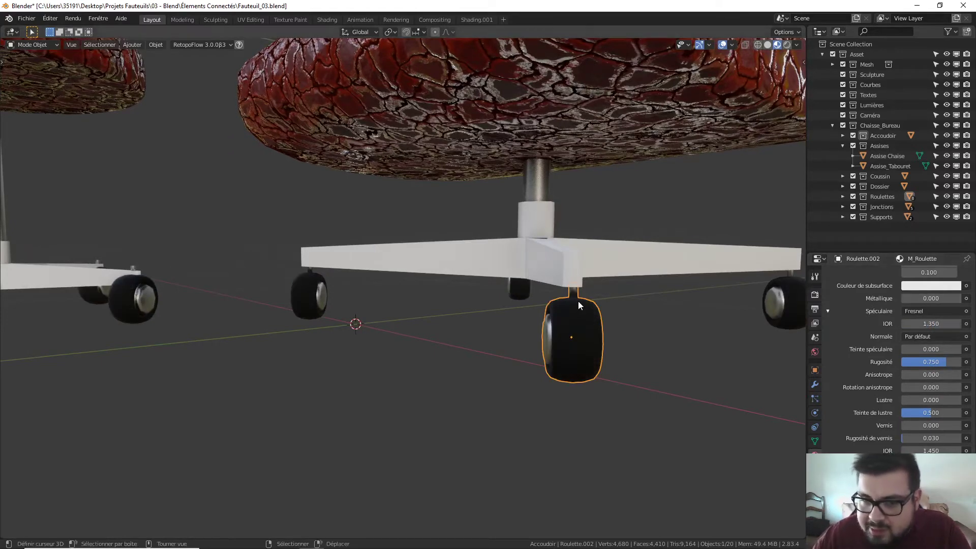
{"action": "key", "text": "a"}
{"action": "left_click", "coordinate": [584, 224]}
Select the chair's star-shaped base and give it a new material named M_Plastique
{"action": "middle_click_drag", "start_coordinate": [550, 257], "coordinate": [477, 280]}
{"action": "left_click", "coordinate": [539, 313]}
{"action": "left_click", "coordinate": [496, 256]}
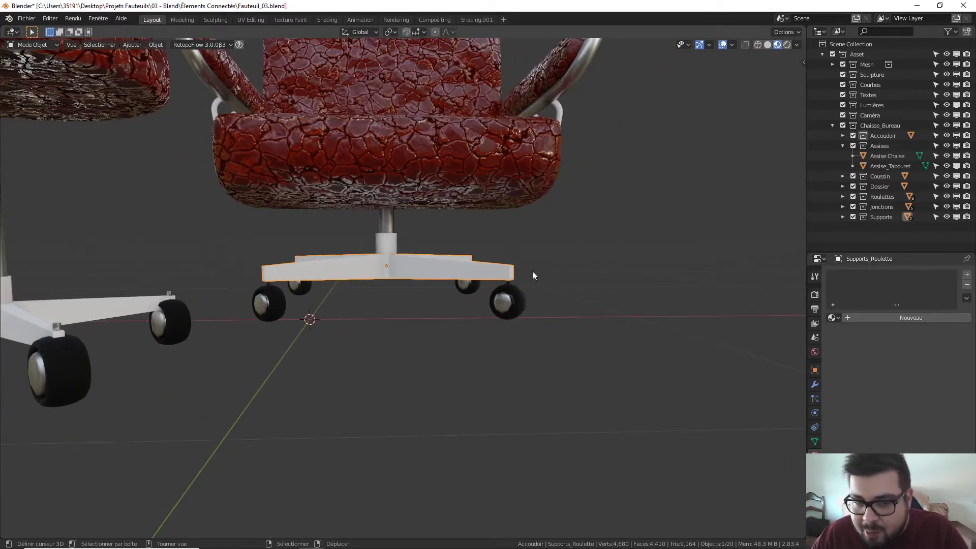
{"action": "left_click", "coordinate": [873, 318]}
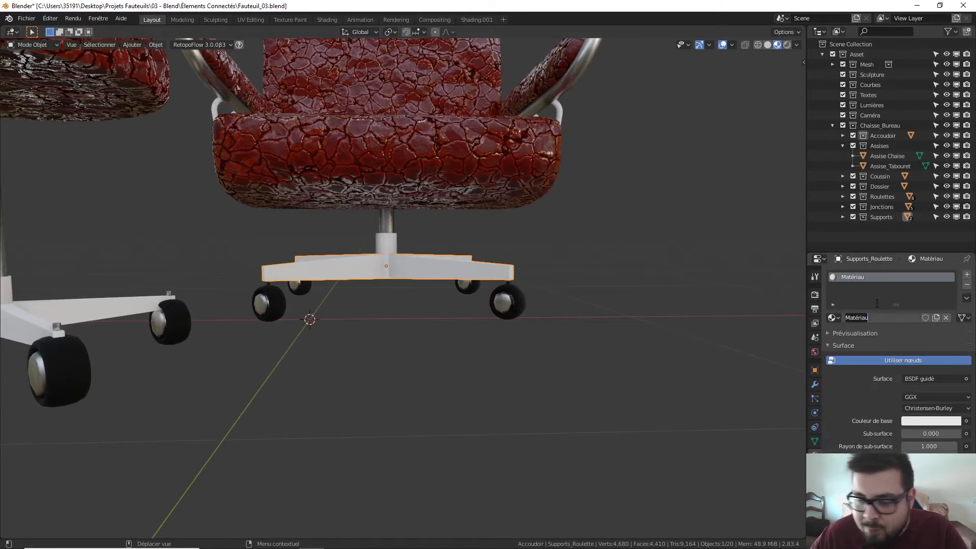
{"action": "left_click", "coordinate": [881, 318]}
{"action": "type", "text": "M_Plas"}
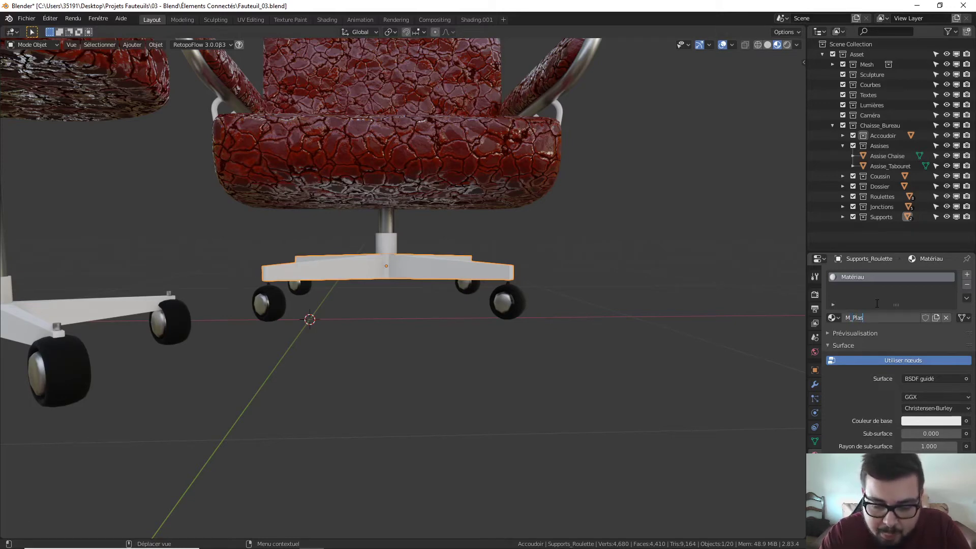
{"action": "type", "text": "tique"}
{"action": "key", "text": "Return"}
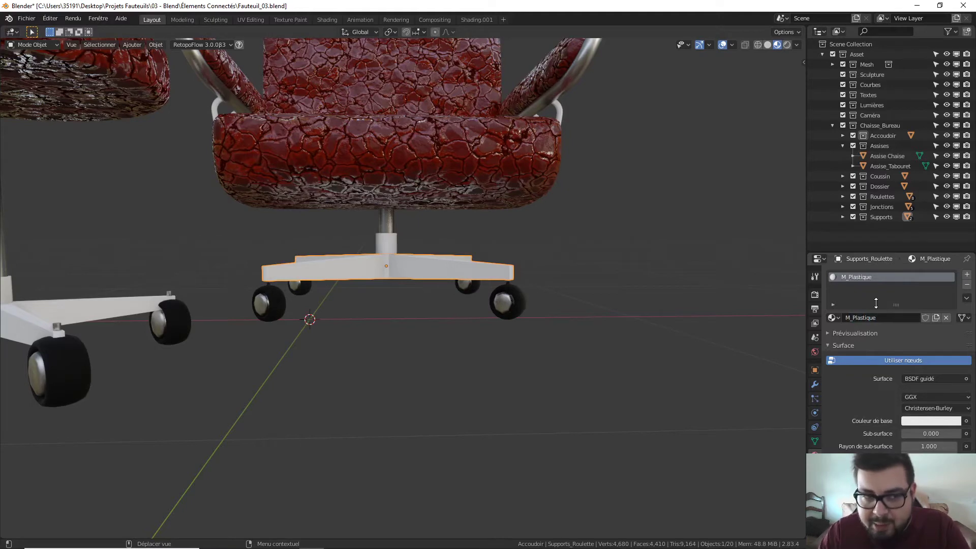
Move the stool's star-shaped base up about 0.025 m along Z so it covers the caster stems
{"action": "middle_click_drag", "start_coordinate": [472, 258], "coordinate": [400, 308], "text": "shift"}
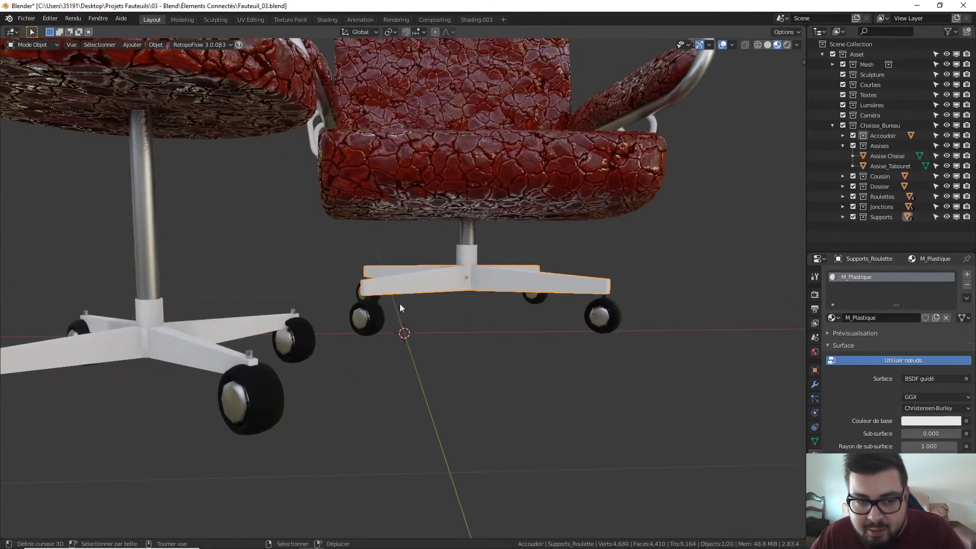
{"action": "left_click", "coordinate": [230, 325]}
{"action": "left_click", "coordinate": [266, 366]}
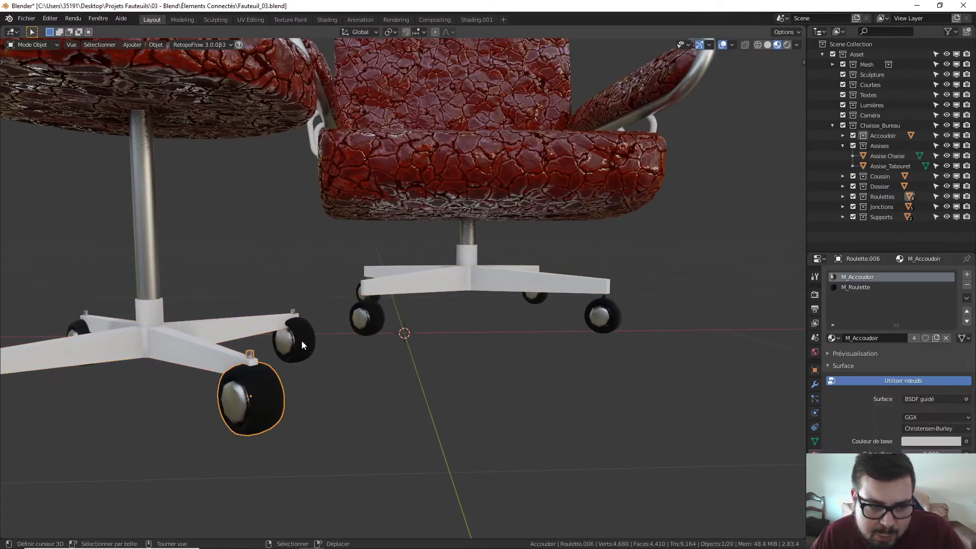
{"action": "middle_click_drag", "start_coordinate": [291, 324], "coordinate": [283, 318]}
{"action": "left_click", "coordinate": [279, 320]}
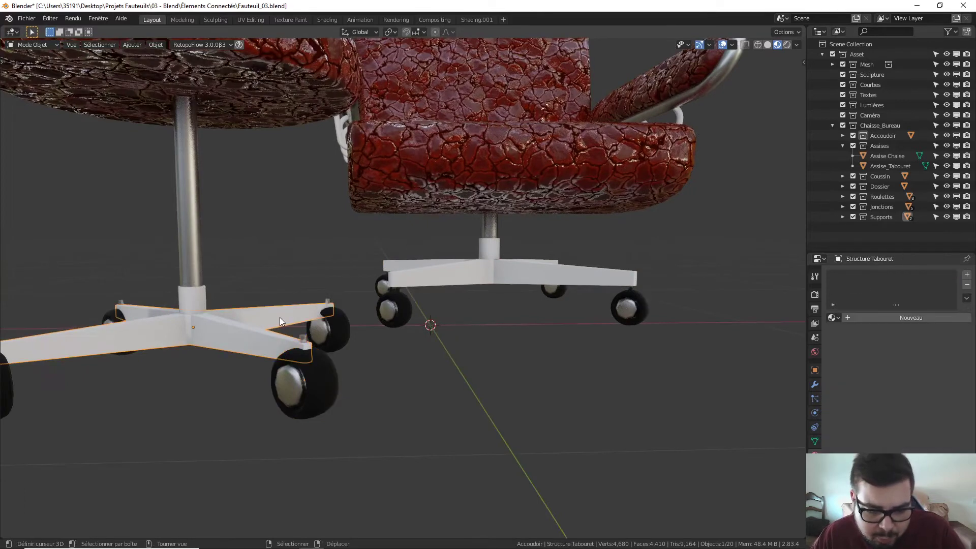
{"action": "key", "text": "g"}
{"action": "key", "text": "z"}
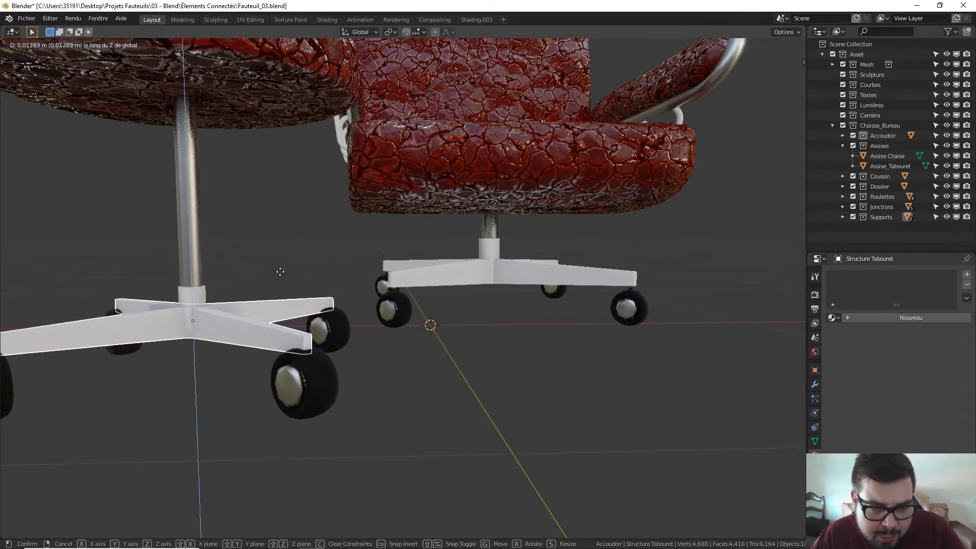
{"action": "left_click", "coordinate": [279, 218]}
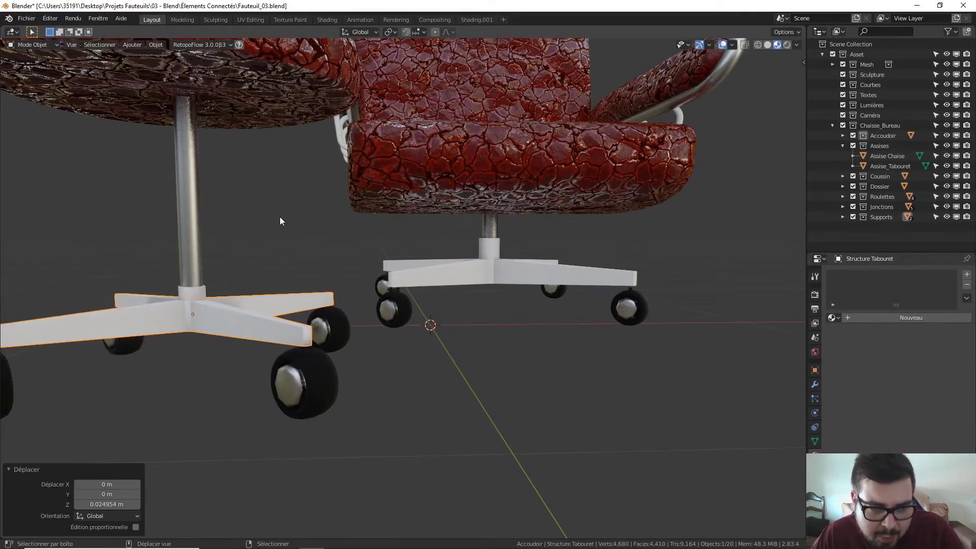
{"action": "left_click", "coordinate": [205, 290]}
{"action": "key", "text": "g"}
{"action": "key", "text": "z"}
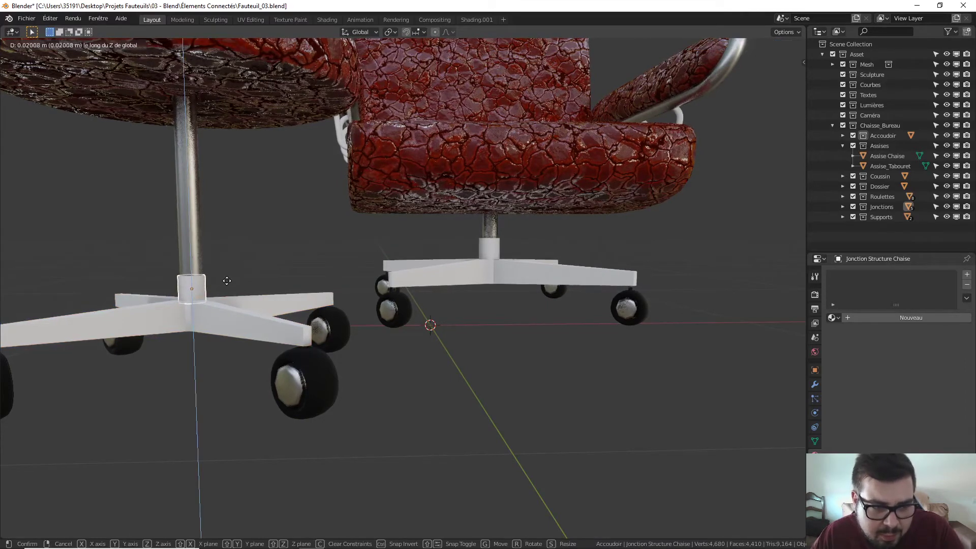
{"action": "right_click", "coordinate": [227, 280]}
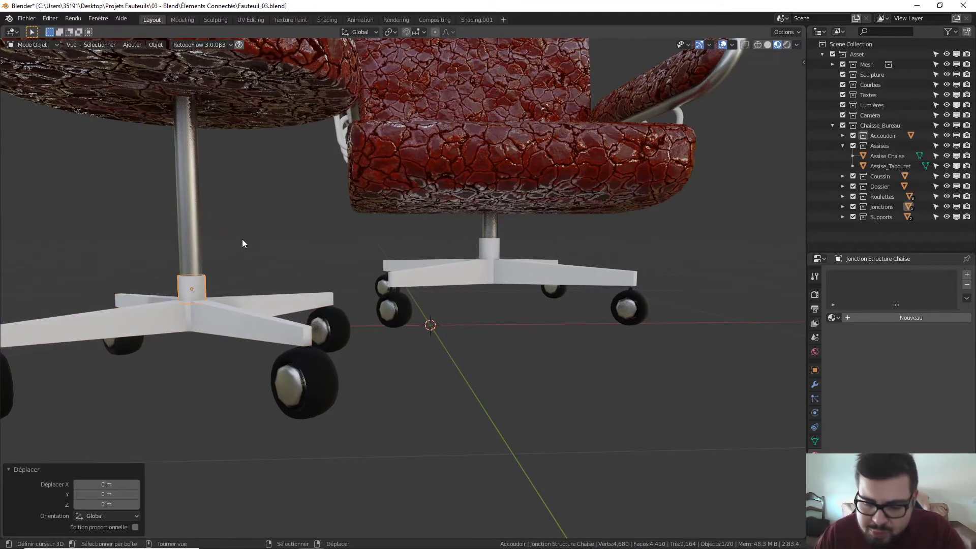
Check the stool base's alignment from the front and assign the M_Plastique material to it
{"action": "key", "text": "KP_1"}
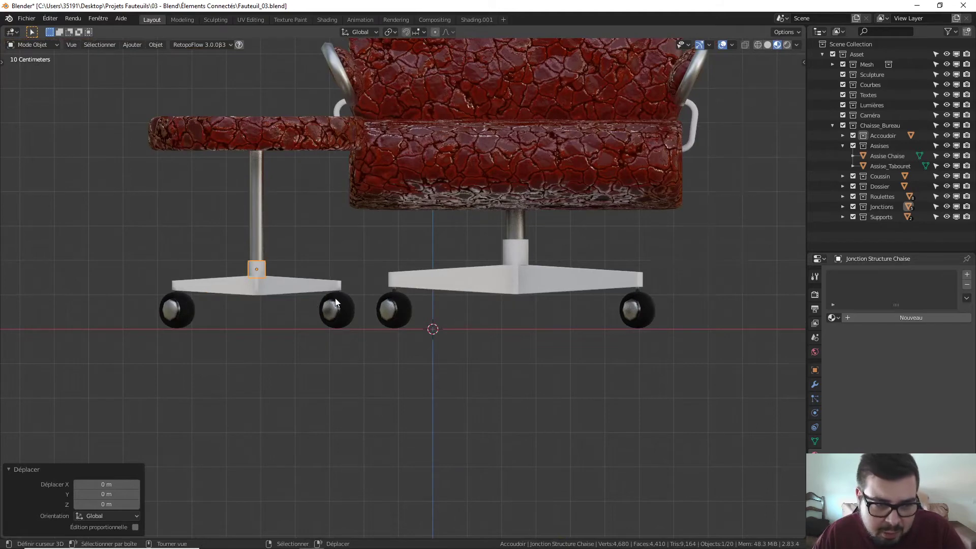
{"action": "middle_click_drag", "start_coordinate": [335, 302], "coordinate": [376, 254]}
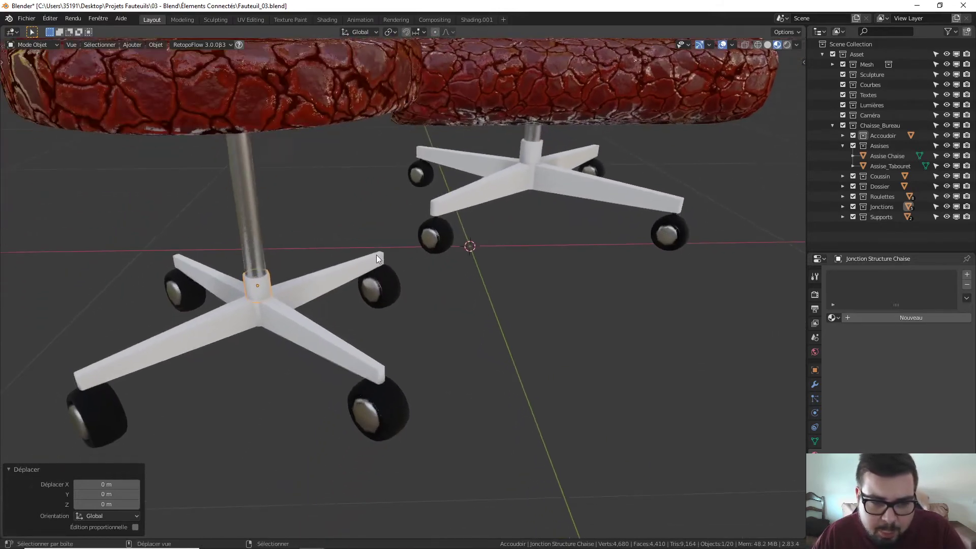
{"action": "left_click", "coordinate": [342, 281]}
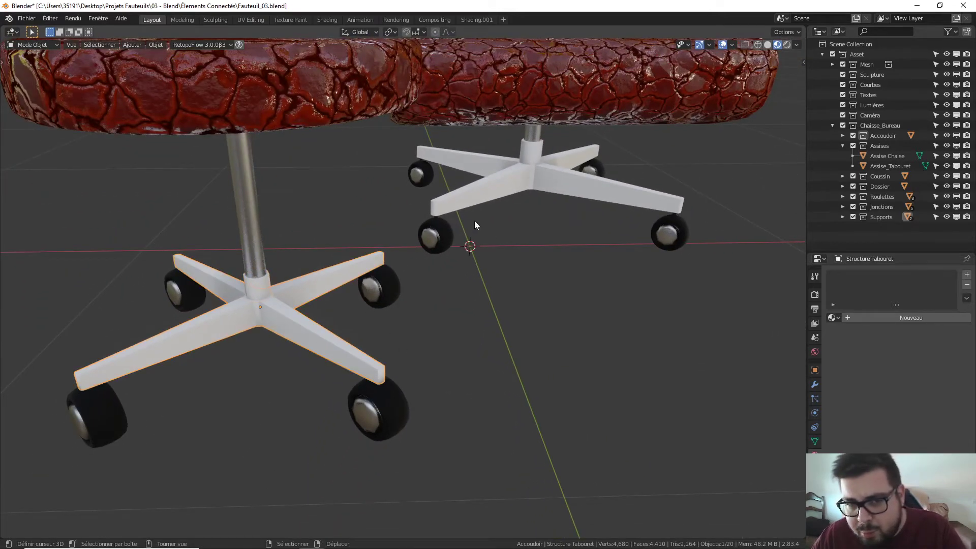
{"action": "middle_click_drag", "start_coordinate": [392, 223], "coordinate": [374, 268]}
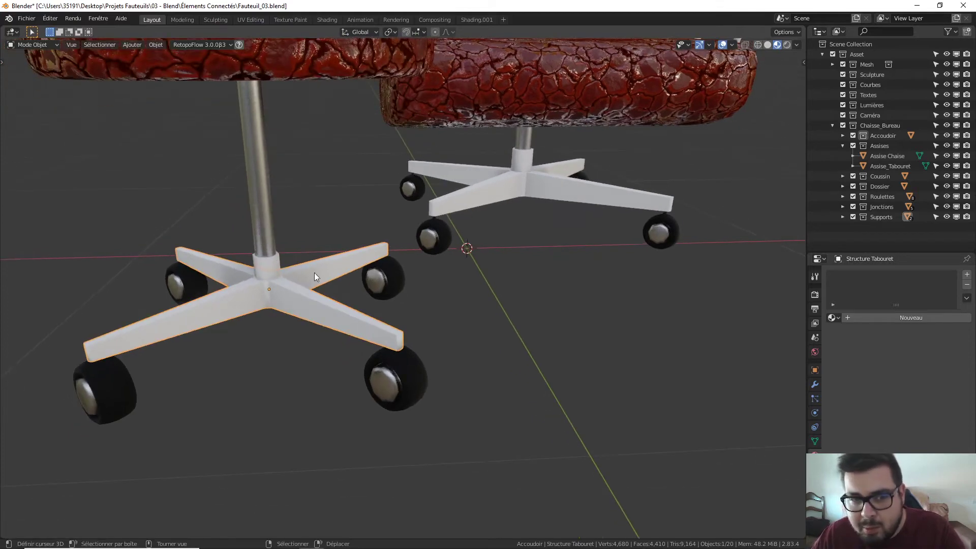
{"action": "left_click", "coordinate": [833, 318]}
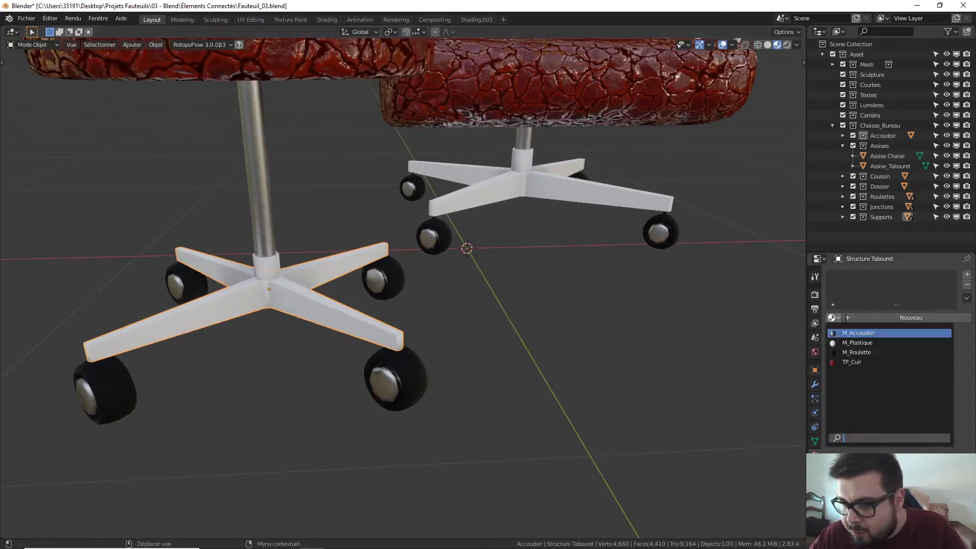
{"action": "left_click", "coordinate": [859, 343]}
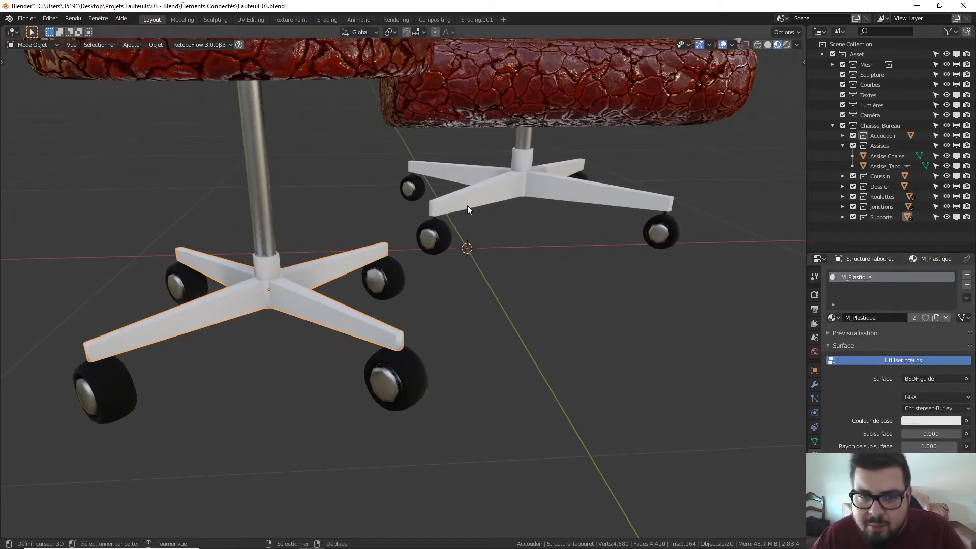
Assign the M_Plastique material to the collars joining post and base on the chair and the stool
{"action": "left_click", "coordinate": [522, 155]}
{"action": "left_click", "coordinate": [833, 317]}
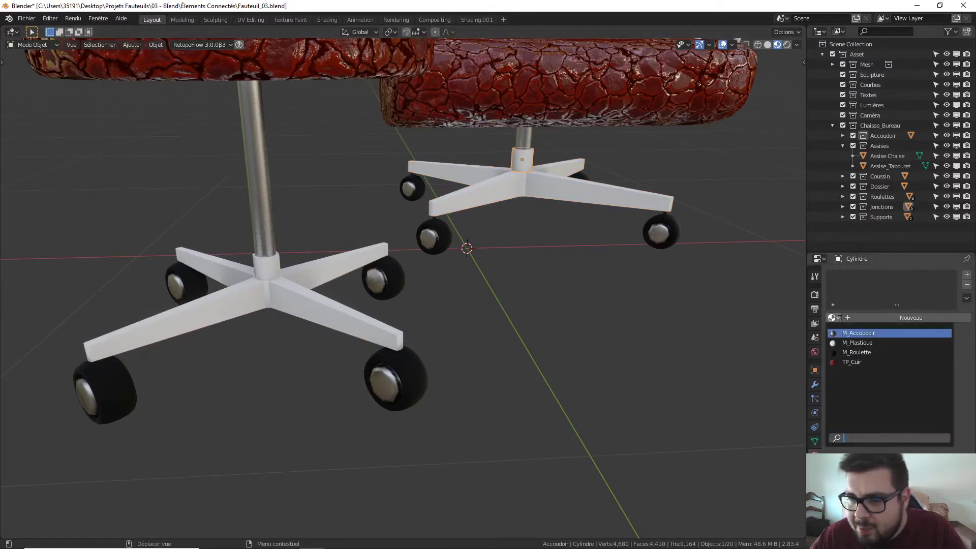
{"action": "left_click", "coordinate": [859, 343]}
{"action": "left_click", "coordinate": [260, 262]}
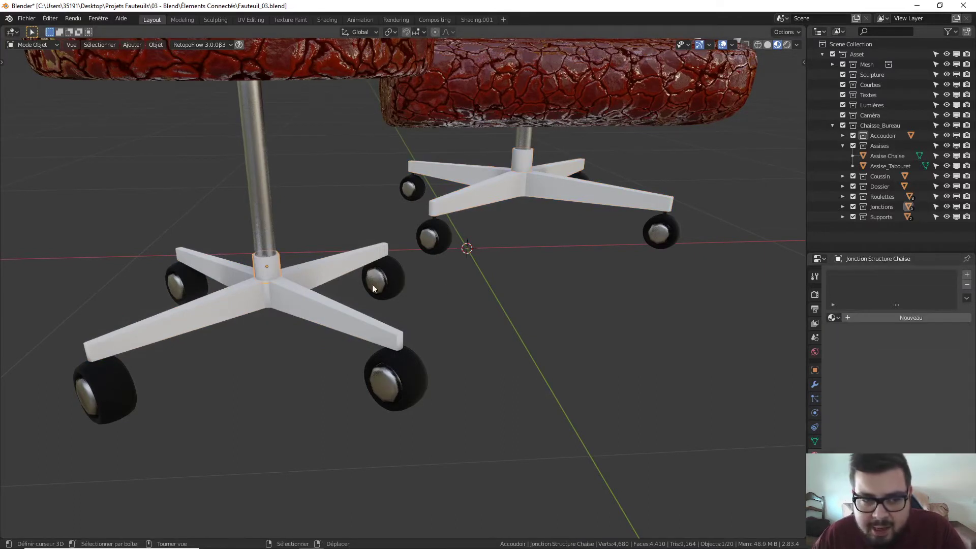
{"action": "left_click", "coordinate": [836, 318]}
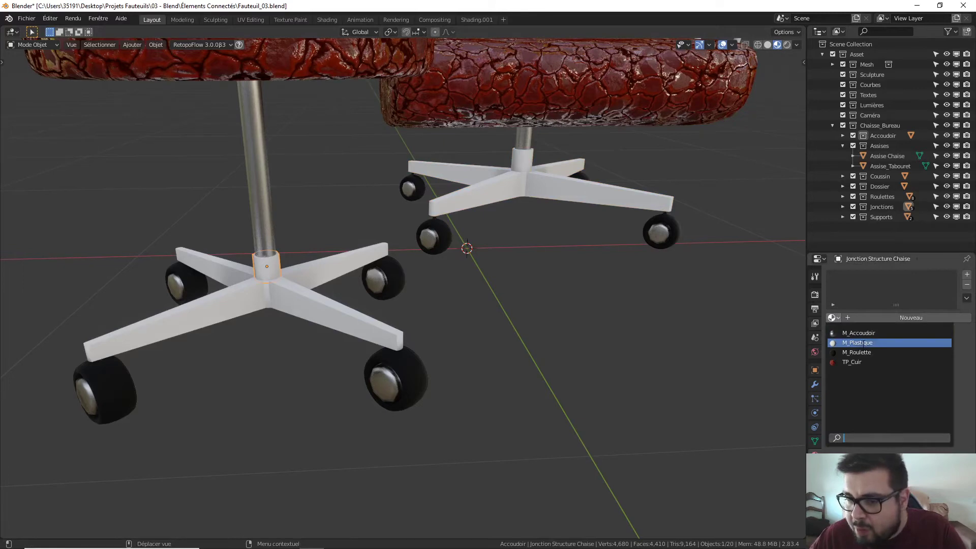
{"action": "left_click", "coordinate": [863, 342]}
{"action": "key", "text": "a"}
{"action": "left_click", "coordinate": [649, 232]}
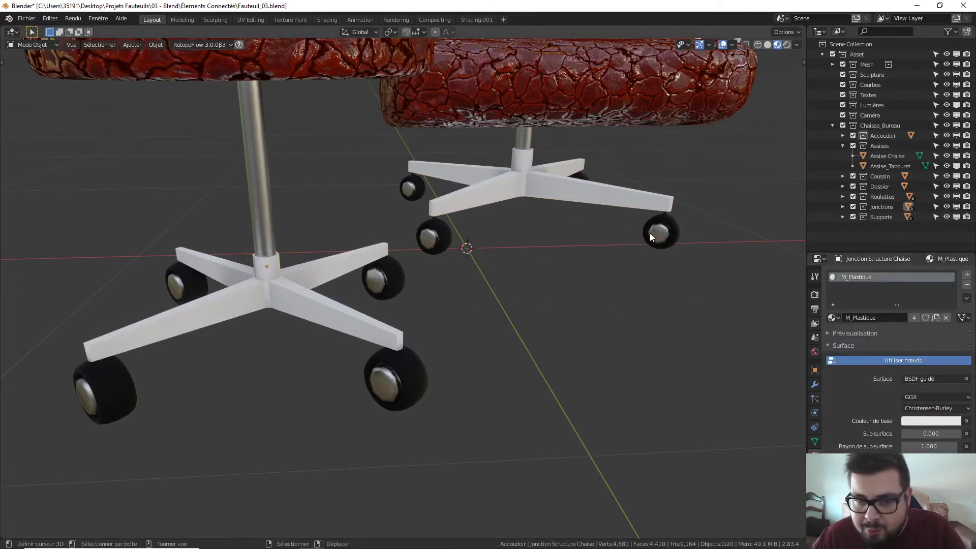
Select the chair base and darken the M_Plastique base color to near black
{"action": "left_click", "coordinate": [572, 198]}
{"action": "left_click", "coordinate": [932, 421]}
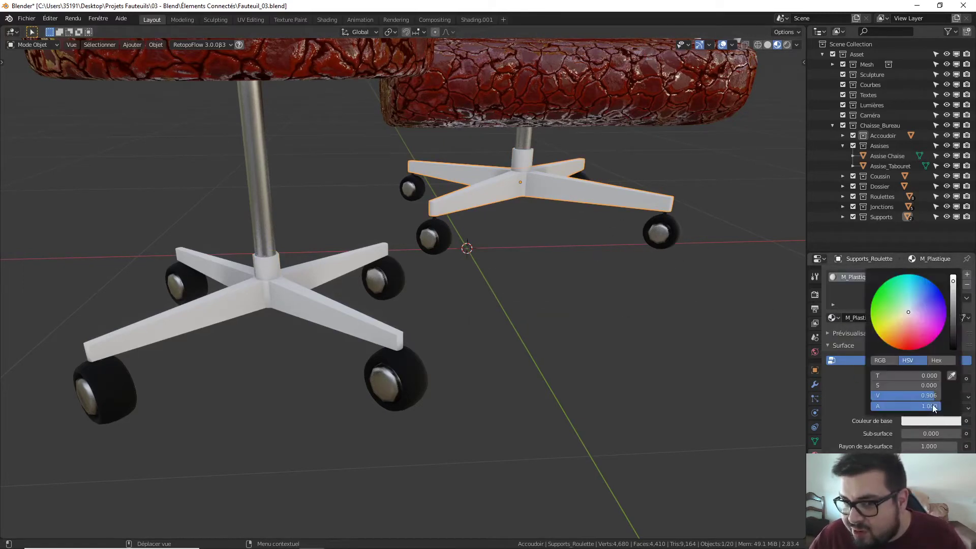
{"action": "left_click_drag", "start_coordinate": [953, 305], "coordinate": [957, 345]}
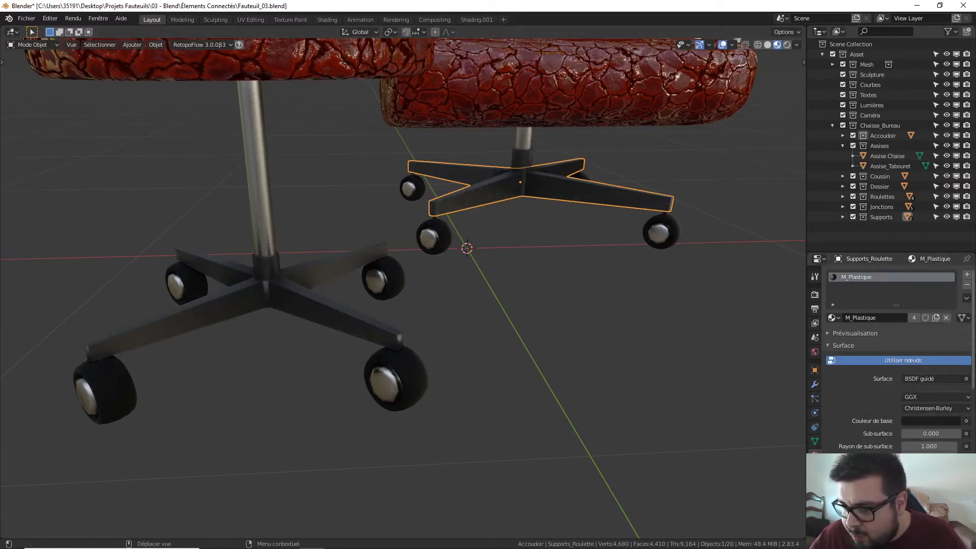
Drive the M_Plastique material's specular input with a Fresnel node and set its IOR to 1.35
{"action": "scroll", "coordinate": [961, 401], "scroll_direction": "down", "scroll_amount": 5}
{"action": "left_click", "coordinate": [966, 405]}
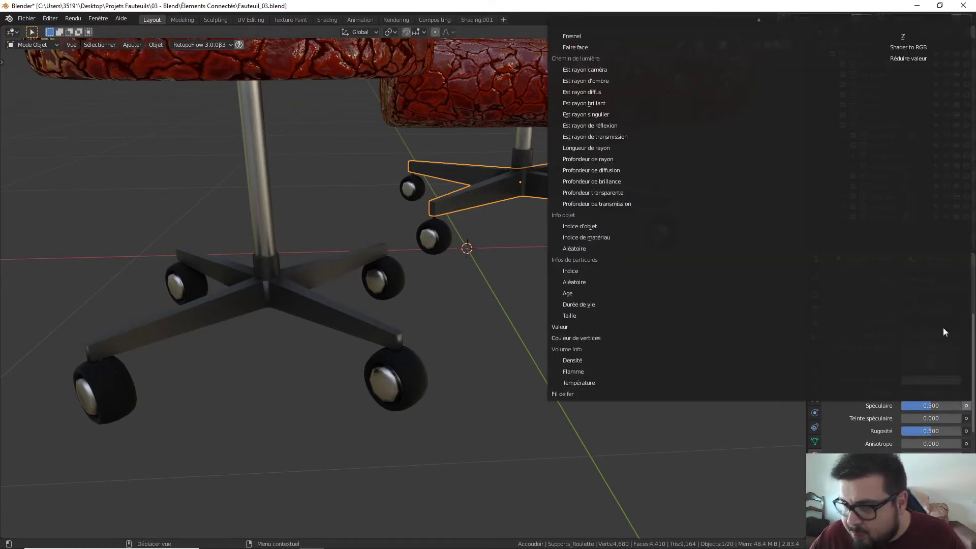
{"action": "mouse_move", "coordinate": [758, 14]}
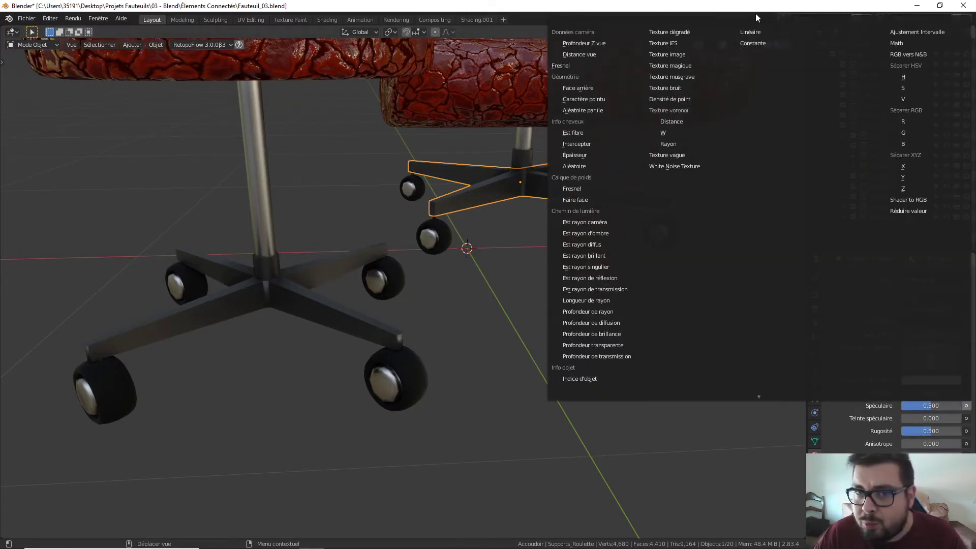
{"action": "left_click", "coordinate": [564, 66]}
{"action": "left_click", "coordinate": [939, 418]}
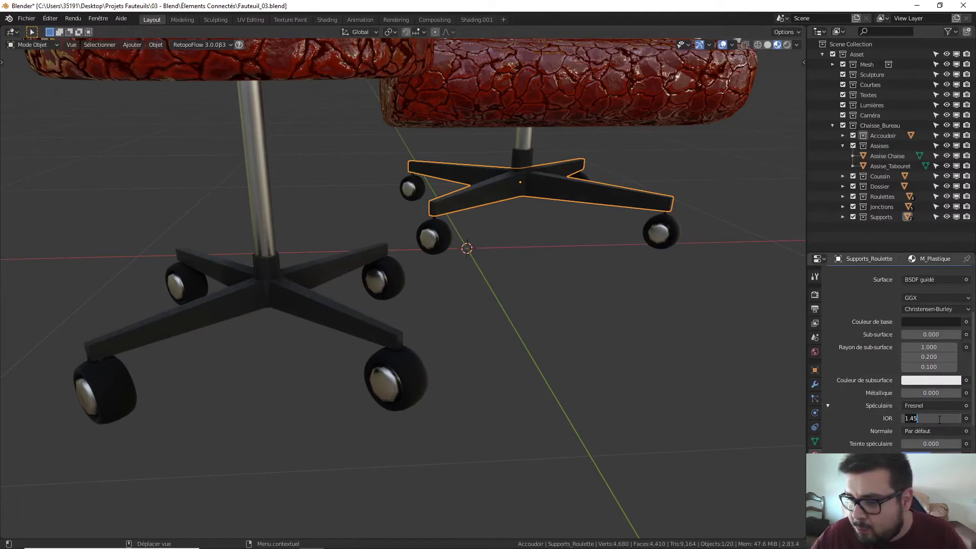
{"action": "type", "text": "1.35"}
{"action": "key", "text": "Return"}
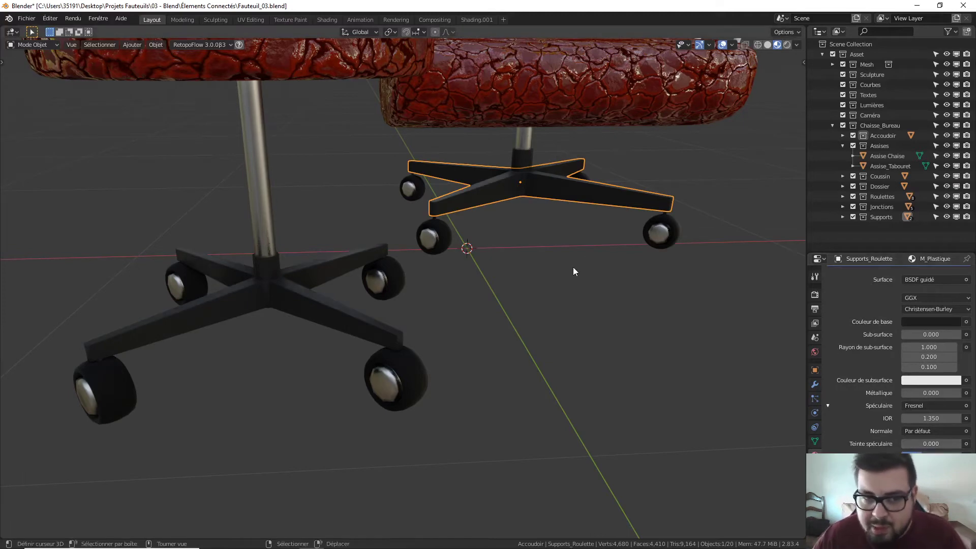
Select the curved brackets joining the armrests to the chair seat and assign them the M_Accoudoir material
{"action": "left_click", "coordinate": [571, 233]}
{"action": "middle_click_drag", "start_coordinate": [567, 216], "coordinate": [575, 181]}
{"action": "scroll", "coordinate": [574, 180], "scroll_direction": "down", "scroll_amount": 5}
{"action": "middle_click_drag", "start_coordinate": [510, 258], "coordinate": [447, 247]}
{"action": "left_click", "coordinate": [492, 227]}
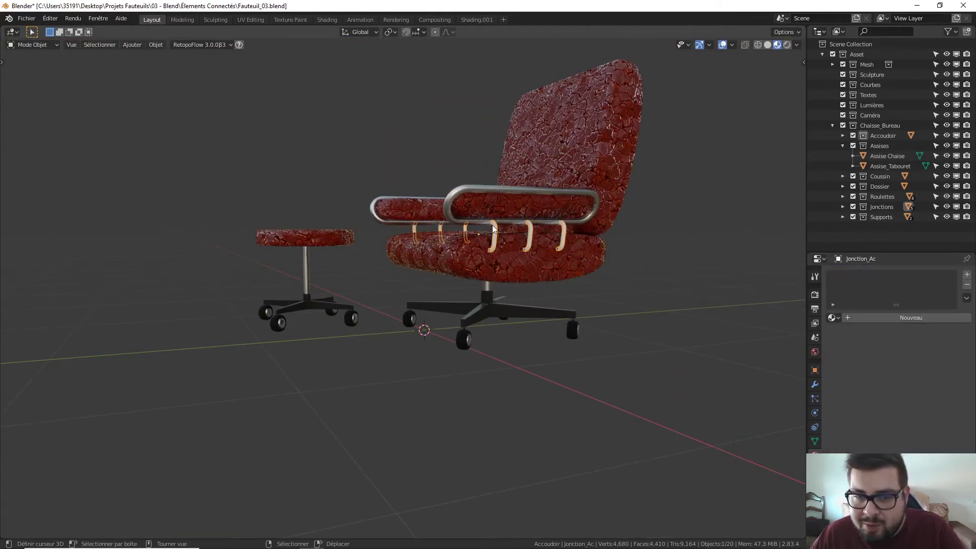
{"action": "left_click", "coordinate": [832, 318]}
{"action": "left_click", "coordinate": [860, 341]}
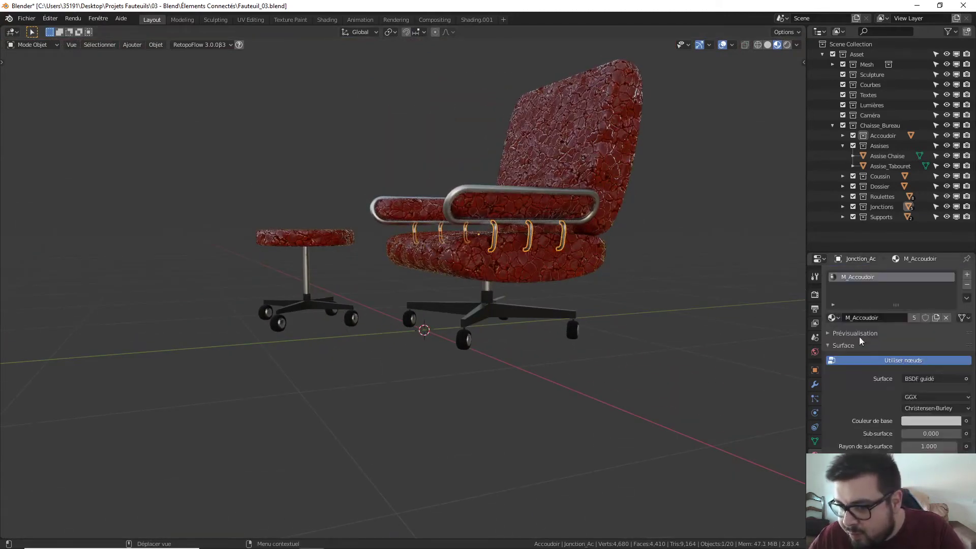
Select the chair's backrest and bring up its TP_Cuir material in the Shading workspace
{"action": "key", "text": "grave"}
{"action": "left_click", "coordinate": [571, 268]}
{"action": "middle_click_drag", "start_coordinate": [572, 268], "coordinate": [508, 201]}
{"action": "left_click", "coordinate": [506, 209]}
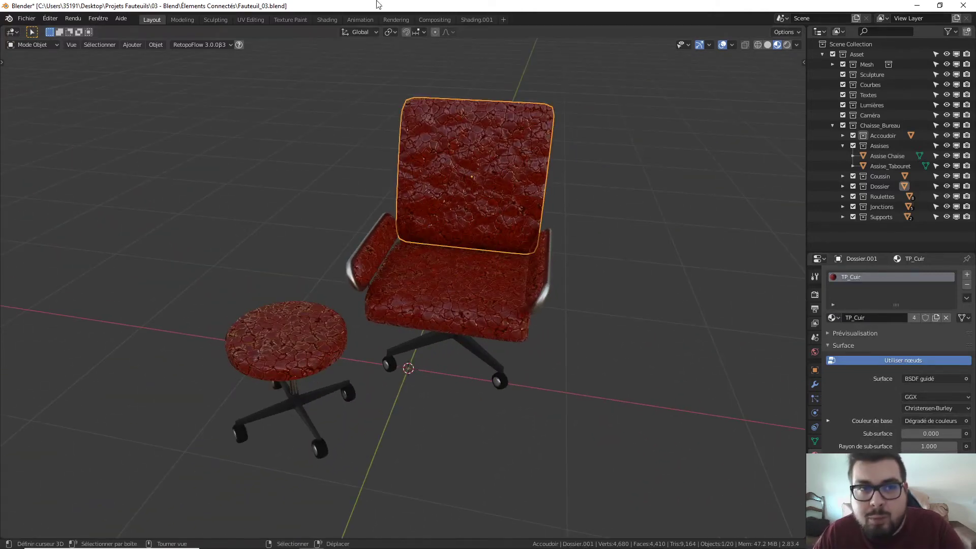
{"action": "left_click", "coordinate": [331, 20]}
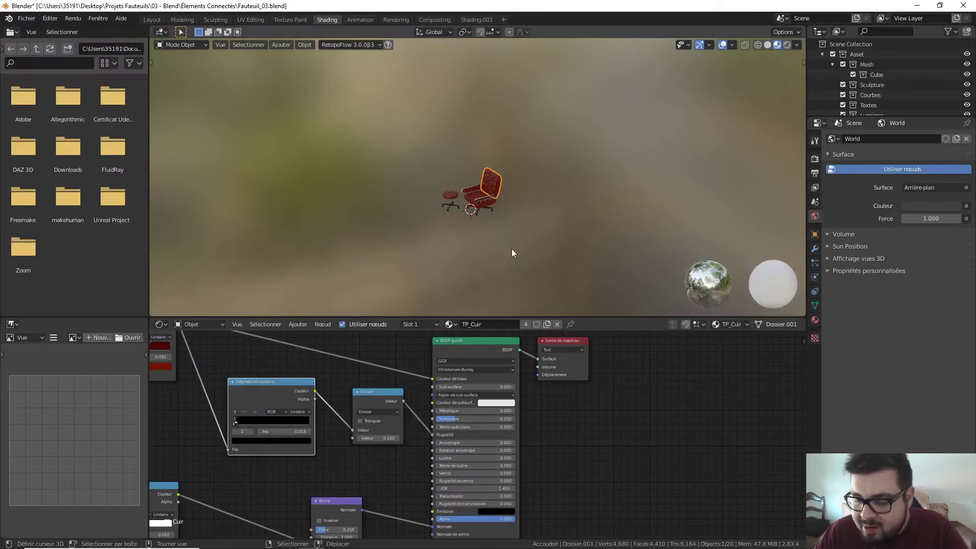
Examine the TP_Cuir node tree from texture coordinates to Voronoi textures and the size of the leather cracks on the chair
{"action": "key", "text": "KP_Decimal"}
{"action": "scroll", "coordinate": [539, 187], "scroll_direction": "down", "scroll_amount": 8}
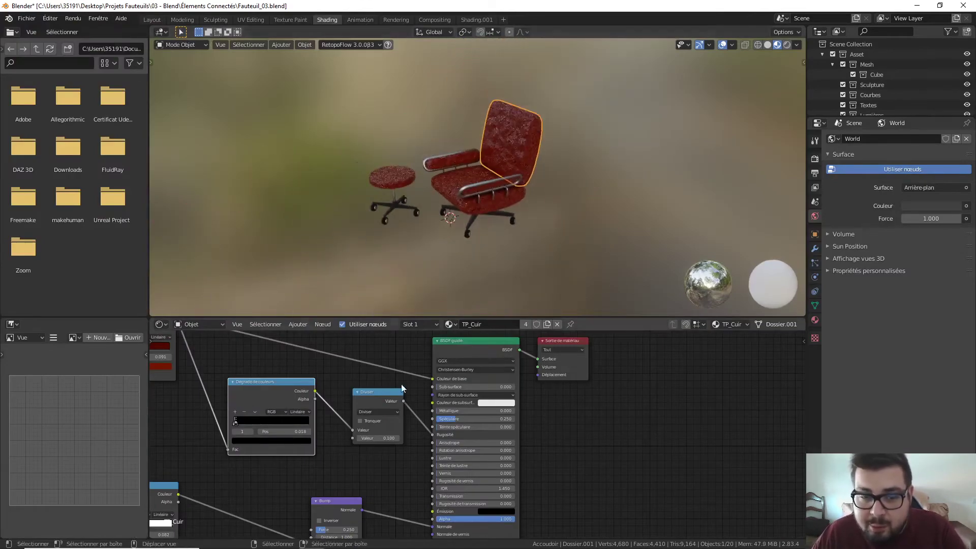
{"action": "key", "text": "Home"}
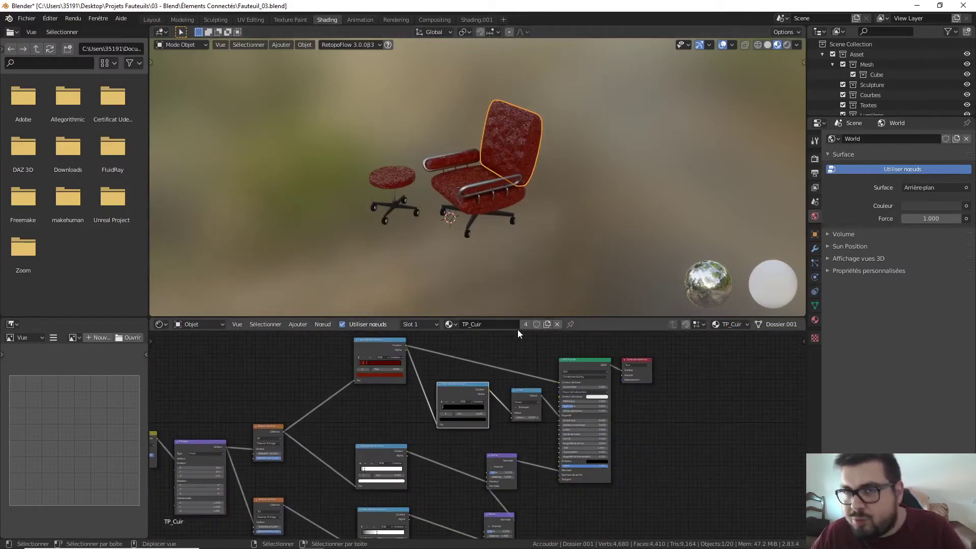
{"action": "middle_click_drag", "start_coordinate": [422, 417], "coordinate": [583, 367]}
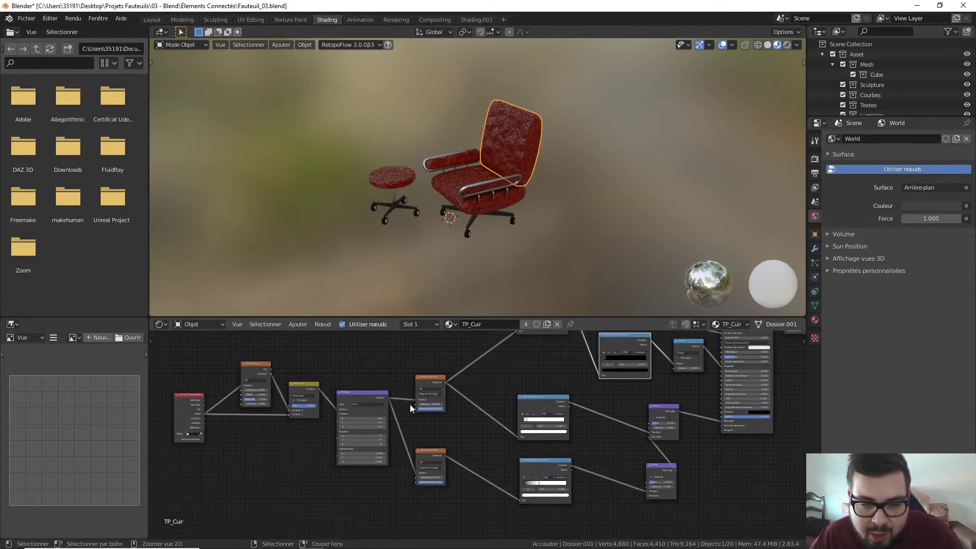
{"action": "scroll", "coordinate": [376, 387], "scroll_direction": "up", "scroll_amount": 2}
{"action": "middle_click_drag", "start_coordinate": [362, 381], "coordinate": [510, 378]}
{"action": "scroll", "coordinate": [371, 426], "scroll_direction": "up", "scroll_amount": 3}
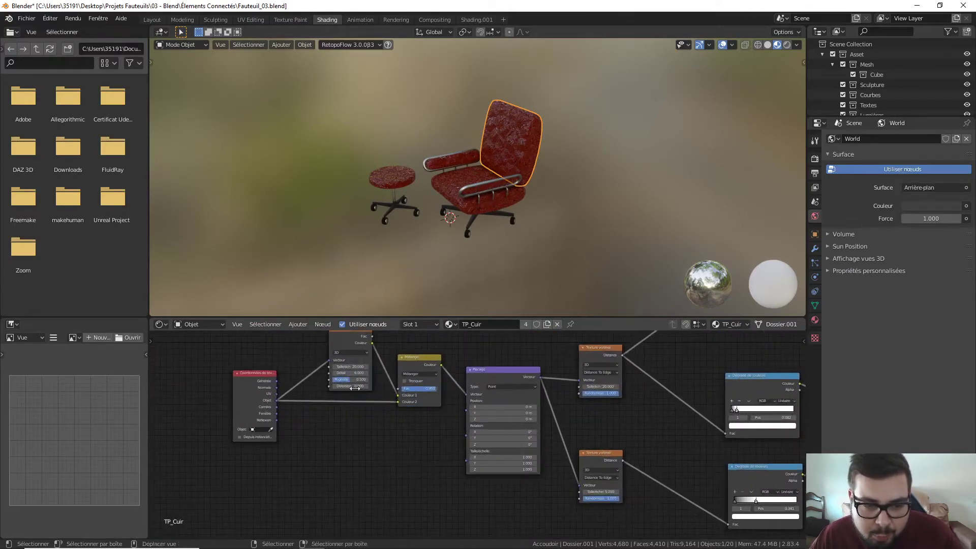
{"action": "middle_click_drag", "start_coordinate": [372, 383], "coordinate": [435, 395]}
{"action": "scroll", "coordinate": [466, 252], "scroll_direction": "up", "scroll_amount": 15}
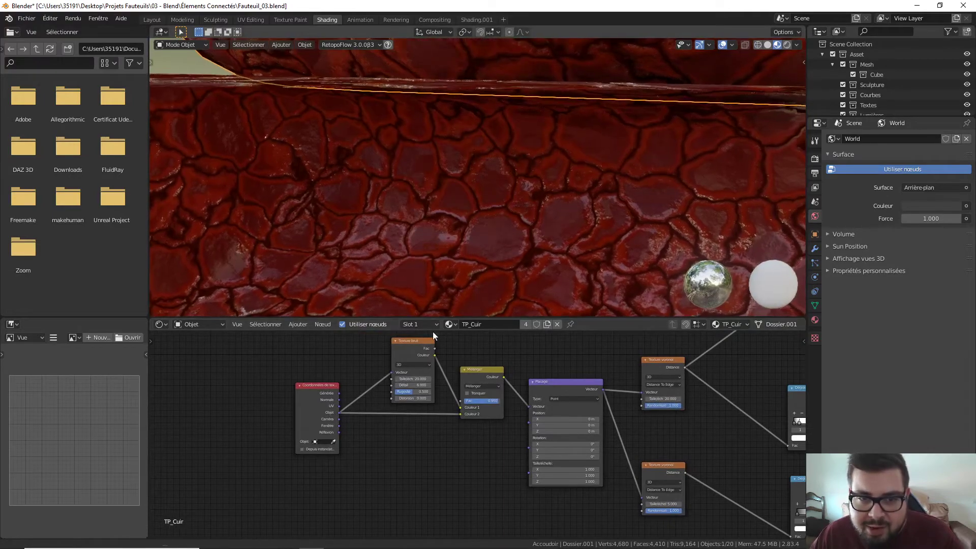
{"action": "middle_click_drag", "start_coordinate": [458, 295], "coordinate": [536, 212]}
{"action": "scroll", "coordinate": [547, 194], "scroll_direction": "down", "scroll_amount": 10}
{"action": "scroll", "coordinate": [536, 211], "scroll_direction": "up", "scroll_amount": 3}
{"action": "scroll", "coordinate": [537, 208], "scroll_direction": "up", "scroll_amount": 2}
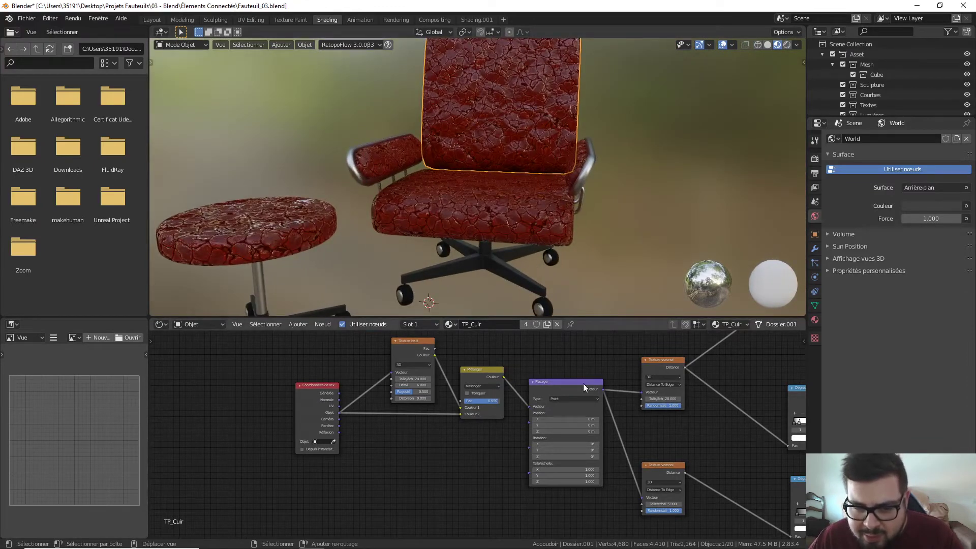
Add a Value node set to 15, connect it to the Mapping node's scale, and deselect the objects to check the leather grain
{"action": "middle_click_drag", "start_coordinate": [584, 383], "coordinate": [515, 377]}
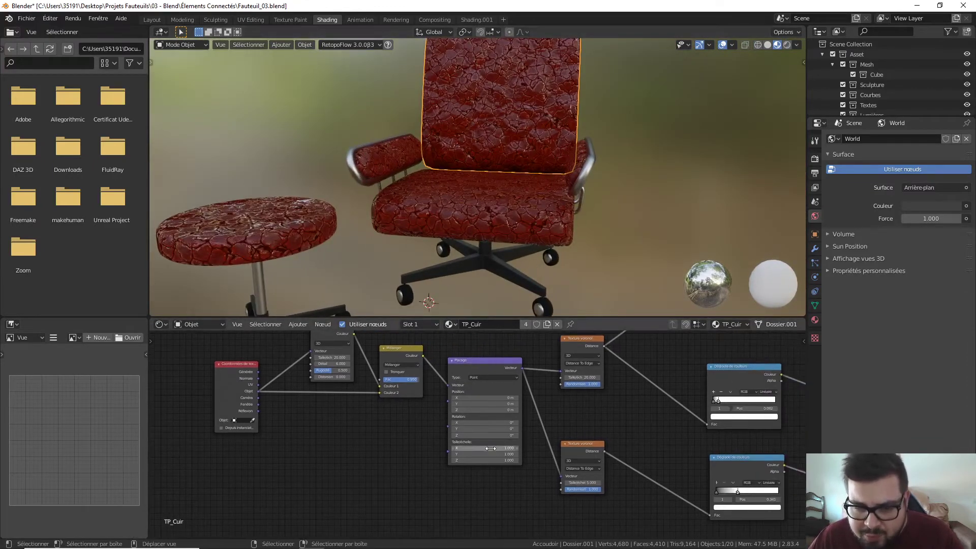
{"action": "key", "text": "shift+a"}
{"action": "mouse_move", "coordinate": [382, 436]}
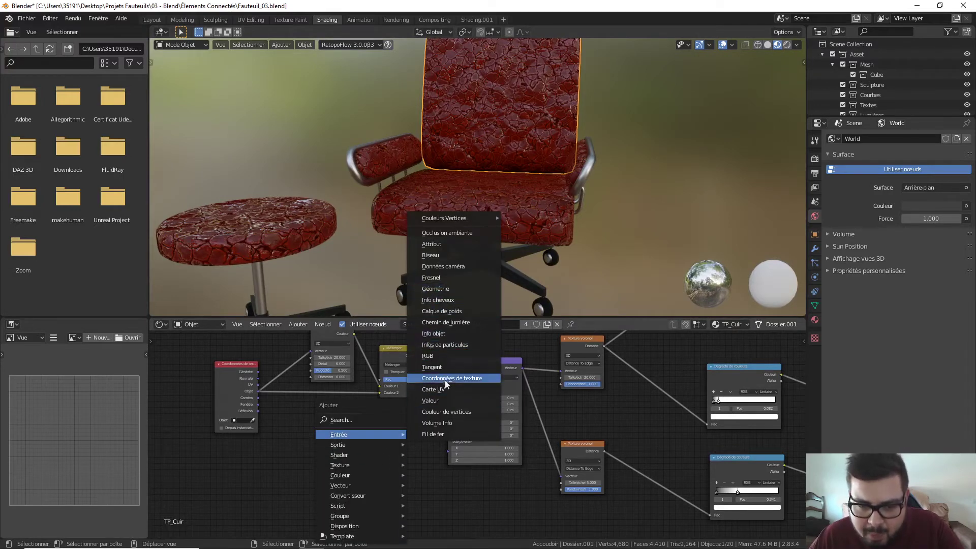
{"action": "left_click", "coordinate": [441, 400]}
{"action": "left_click", "coordinate": [416, 458]}
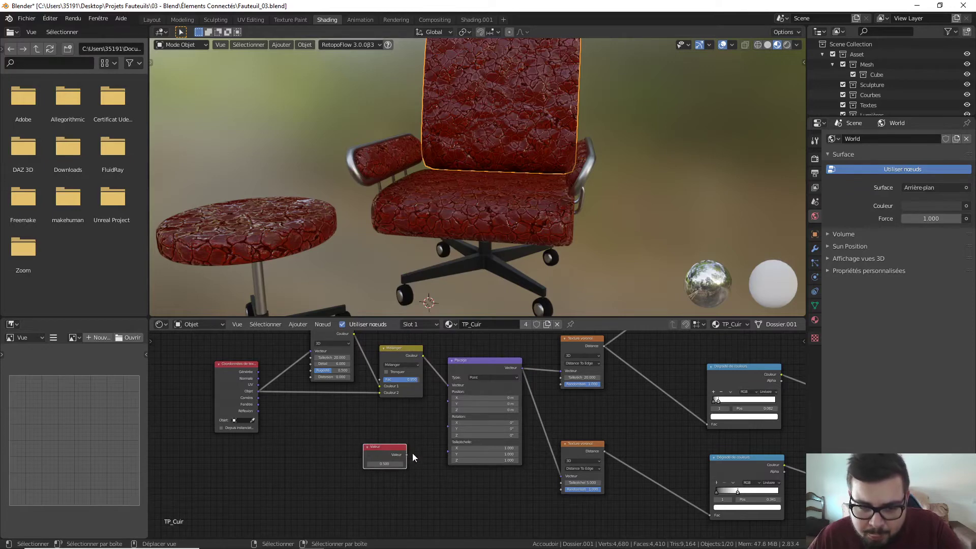
{"action": "left_click_drag", "start_coordinate": [408, 455], "coordinate": [448, 452]}
{"action": "left_click", "coordinate": [392, 463]}
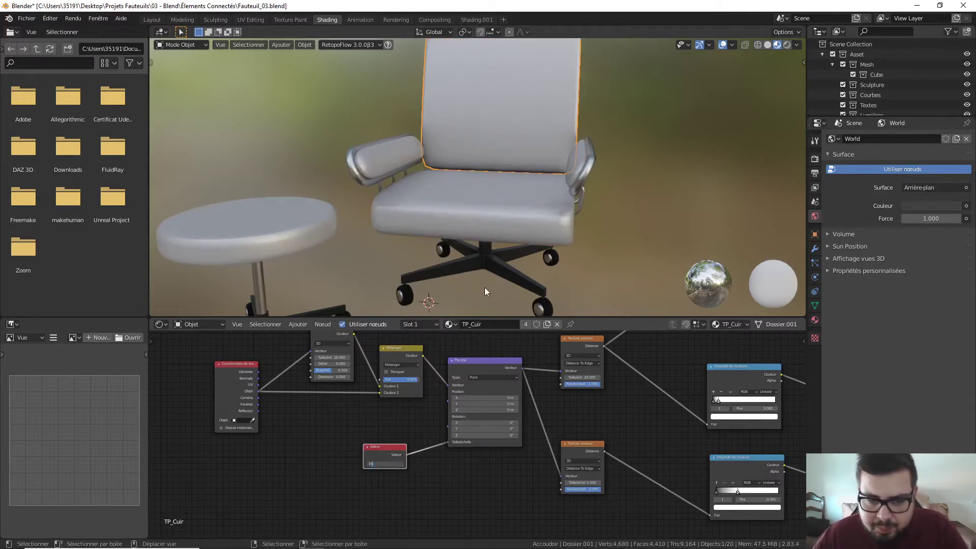
{"action": "type", "text": "15"}
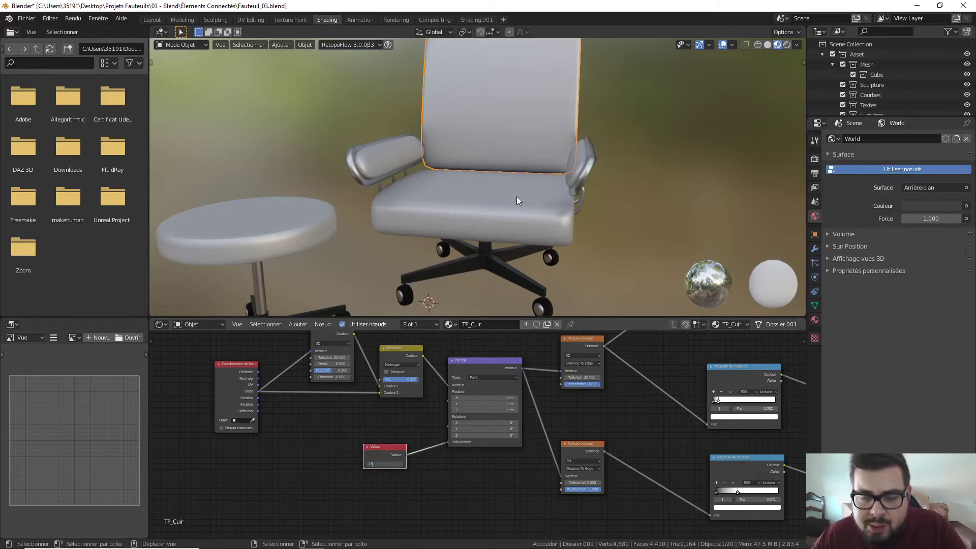
{"action": "key", "text": "Return"}
{"action": "key", "text": "a"}
{"action": "left_click", "coordinate": [510, 174]}
{"action": "middle_click_drag", "start_coordinate": [479, 182], "coordinate": [539, 208]}
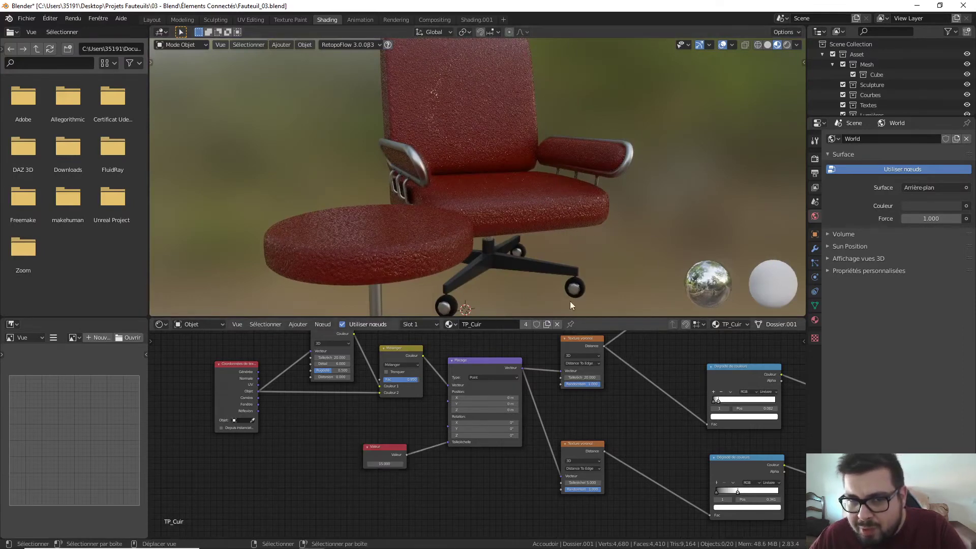
Insert a Hue Saturation Value node between the red color ramp and the Principled BSDF's base color
{"action": "middle_click_drag", "start_coordinate": [618, 365], "coordinate": [596, 482]}
{"action": "middle_click_drag", "start_coordinate": [647, 351], "coordinate": [553, 441]}
{"action": "middle_click_drag", "start_coordinate": [605, 379], "coordinate": [551, 364]}
{"action": "scroll", "coordinate": [567, 351], "scroll_direction": "up", "scroll_amount": 2}
{"action": "mouse_move", "coordinate": [595, 388]}
{"action": "middle_mouse_down"}
{"action": "mouse_move", "coordinate": [537, 369]}
{"action": "mouse_move", "coordinate": [459, 367]}
{"action": "middle_mouse_up"}
{"action": "scroll", "coordinate": [520, 366], "scroll_direction": "up", "scroll_amount": 1}
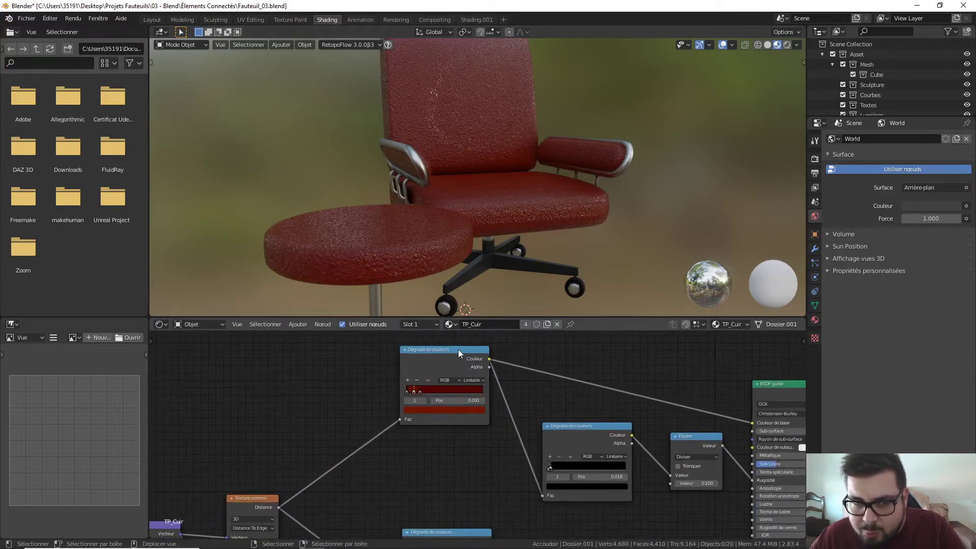
{"action": "key", "text": "shift+a"}
{"action": "mouse_move", "coordinate": [523, 427]}
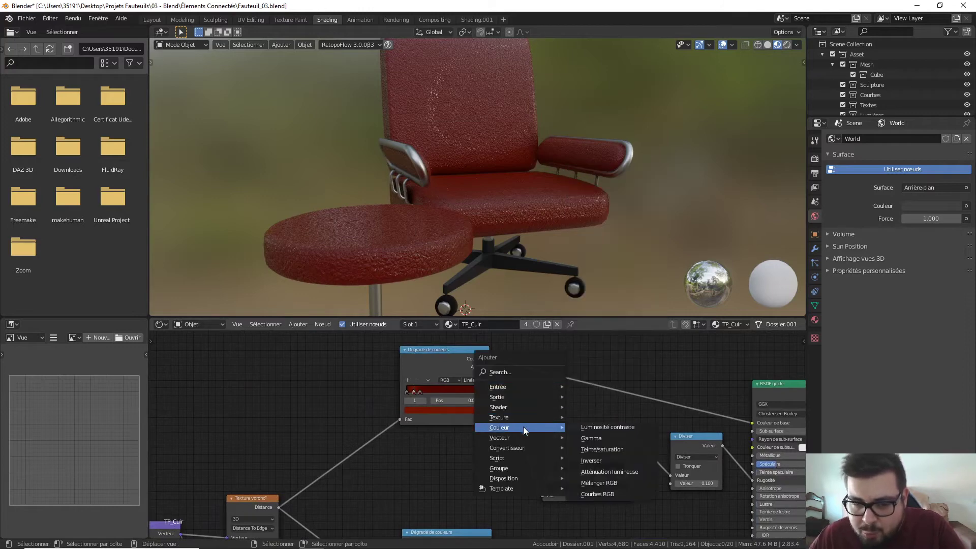
{"action": "left_click", "coordinate": [604, 450]}
{"action": "left_click", "coordinate": [617, 360]}
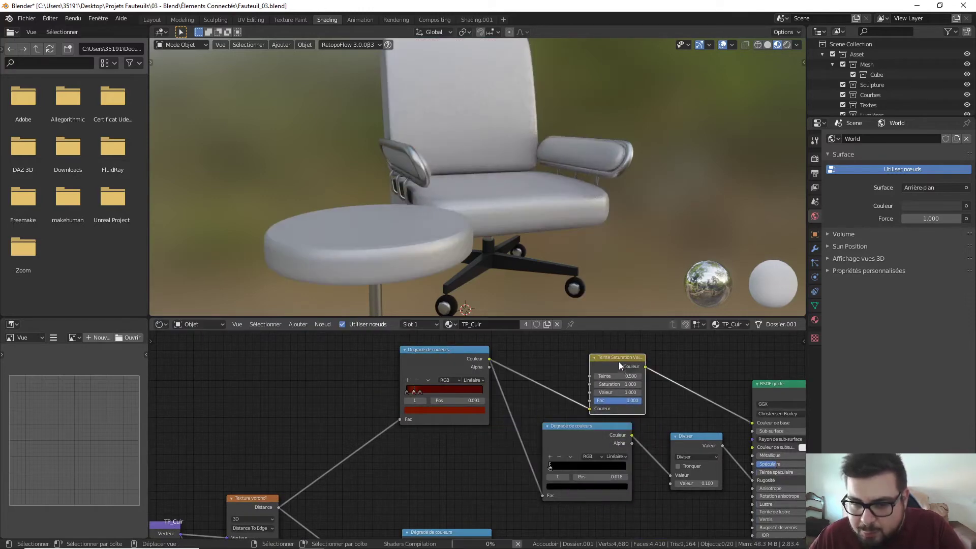
{"action": "middle_click_drag", "start_coordinate": [612, 358], "coordinate": [552, 381]}
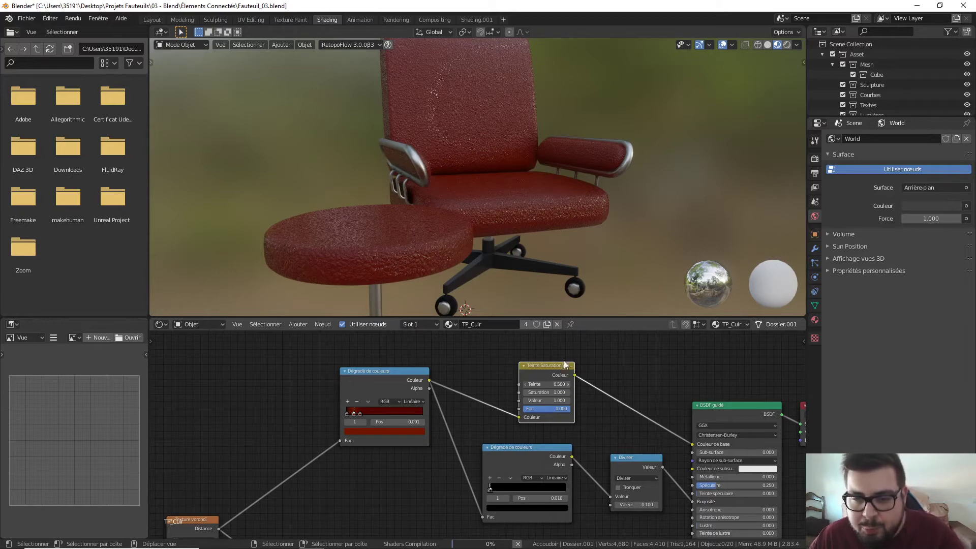
Try several hues on the Hue Saturation Value node, up to 1.0 and back down, settling on 0.1 for blue leather
{"action": "scroll", "coordinate": [563, 383], "scroll_direction": "up", "scroll_amount": 3, "text": "ctrl"}
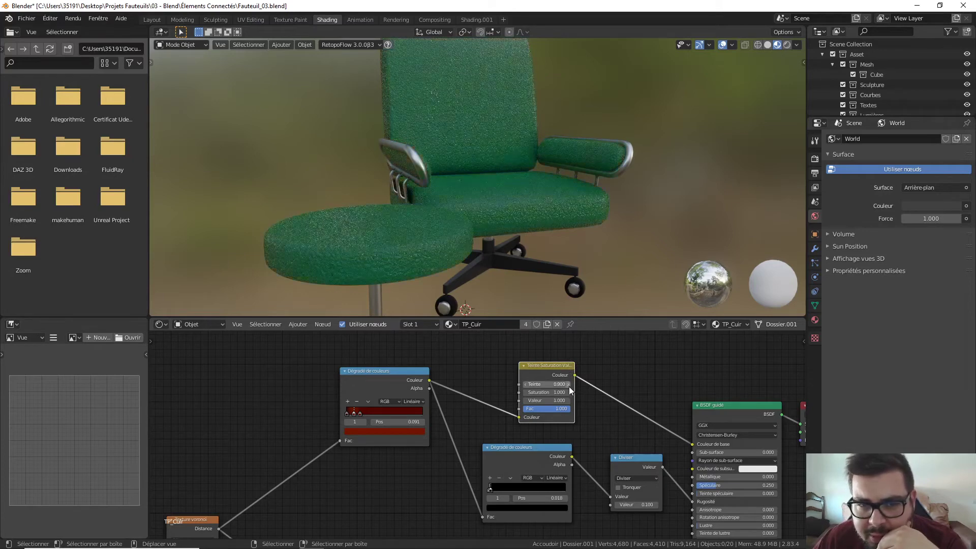
{"action": "scroll", "coordinate": [569, 387], "scroll_direction": "up", "scroll_amount": 1, "text": "ctrl"}
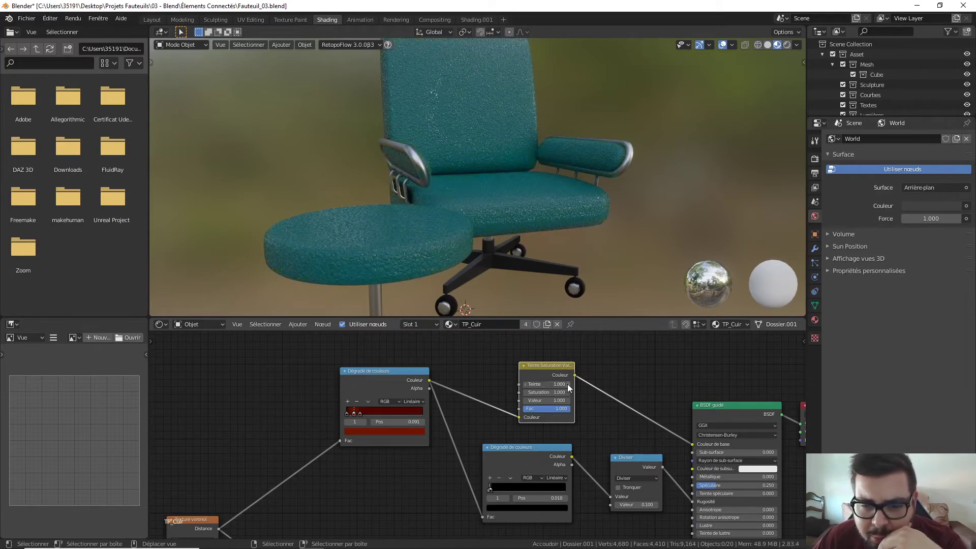
{"action": "left_click", "coordinate": [526, 384]}
{"action": "left_click", "coordinate": [526, 384]}
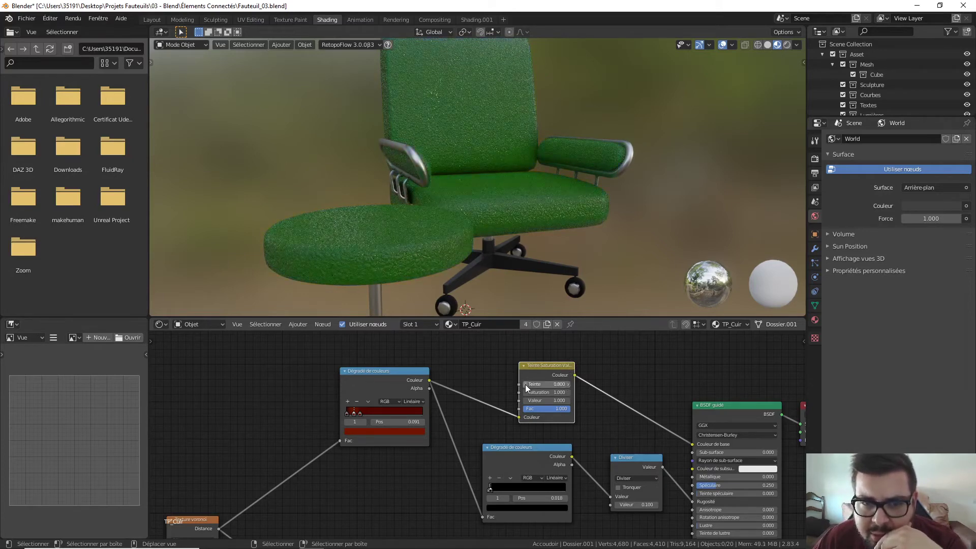
{"action": "left_click", "coordinate": [526, 384]}
{"action": "left_click", "coordinate": [525, 383]}
{"action": "left_click", "coordinate": [526, 382]}
{"action": "left_click", "coordinate": [526, 383]}
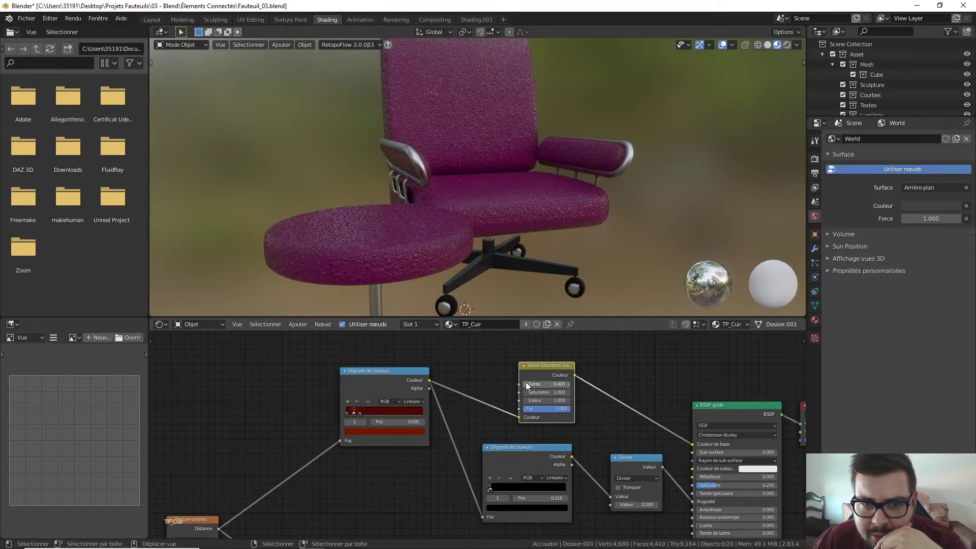
{"action": "left_click", "coordinate": [525, 384]}
{"action": "left_click", "coordinate": [524, 383]}
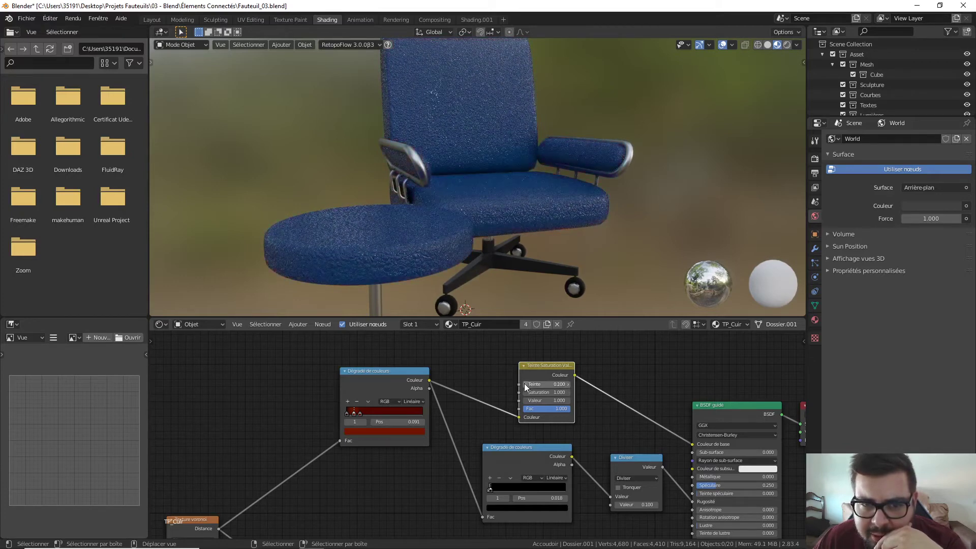
{"action": "left_click", "coordinate": [524, 384]}
{"action": "left_click", "coordinate": [568, 384]}
{"action": "left_click", "coordinate": [567, 384]}
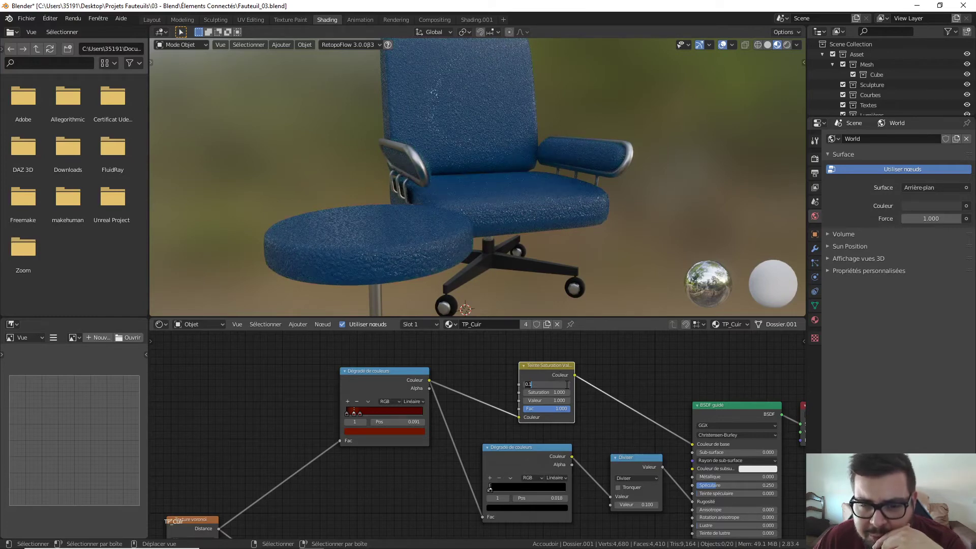
{"action": "left_click", "coordinate": [569, 384]}
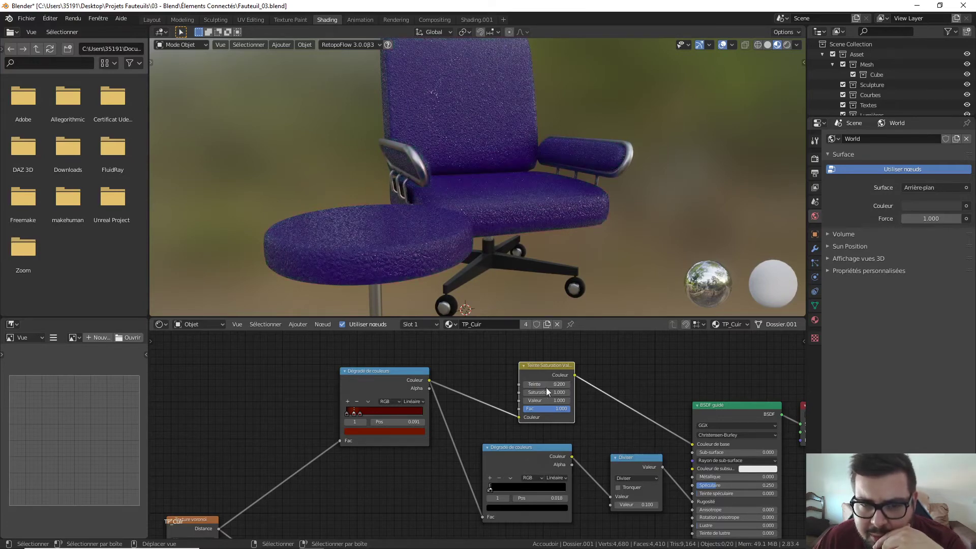
{"action": "left_click", "coordinate": [526, 383]}
Set the saturation of the Hue Saturation Value node to 1.5
{"action": "left_click", "coordinate": [567, 393]}
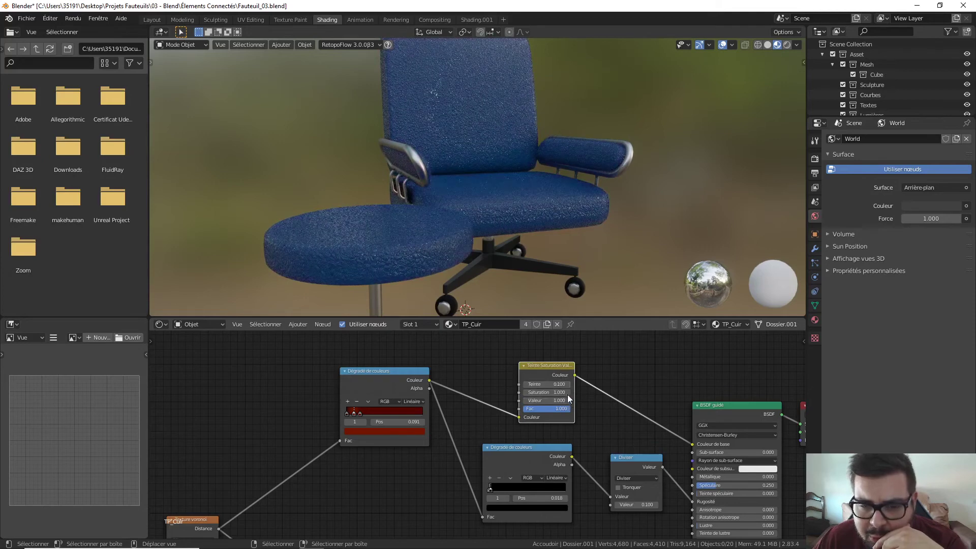
{"action": "left_click", "coordinate": [548, 393]}
{"action": "type", "text": "1.2"}
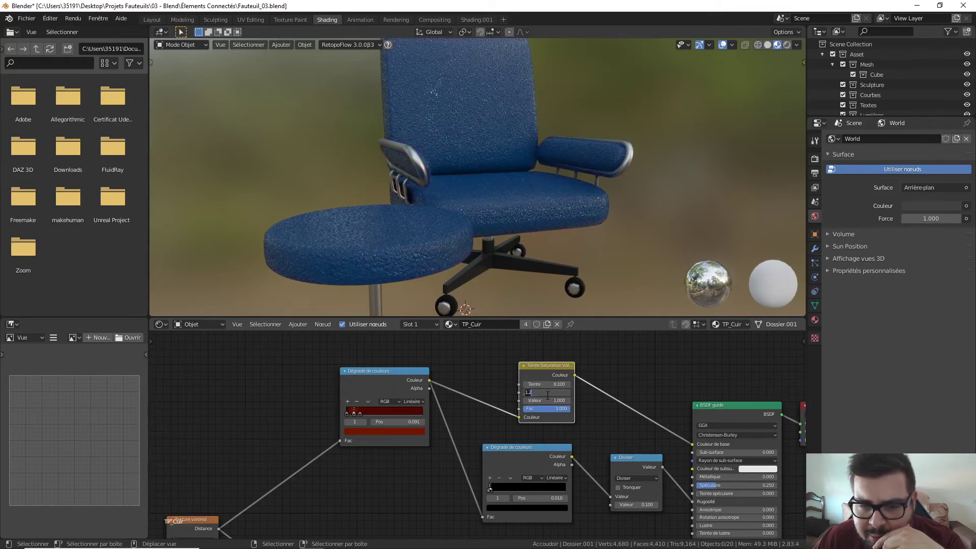
{"action": "key", "text": "BackSpace"}
{"action": "type", "text": "4"}
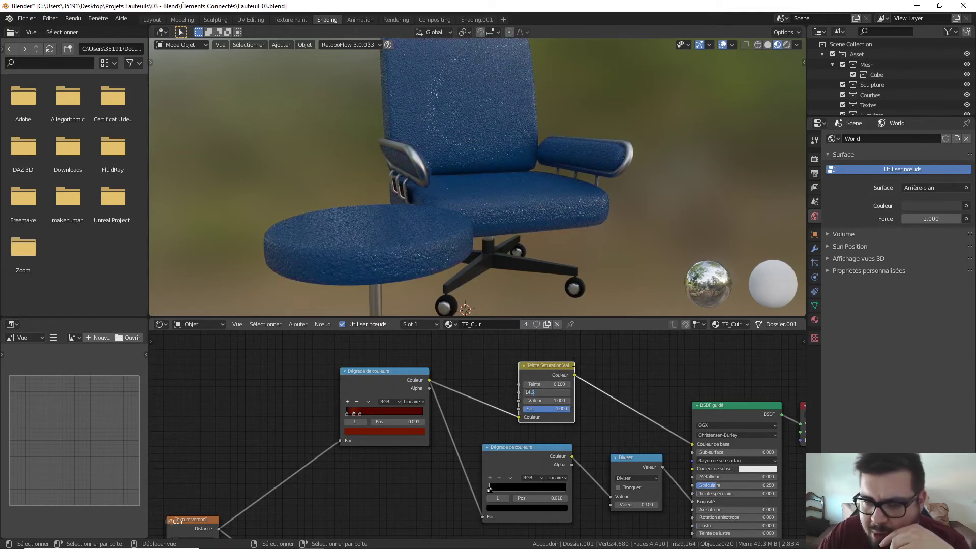
{"action": "type", "text": ".5"}
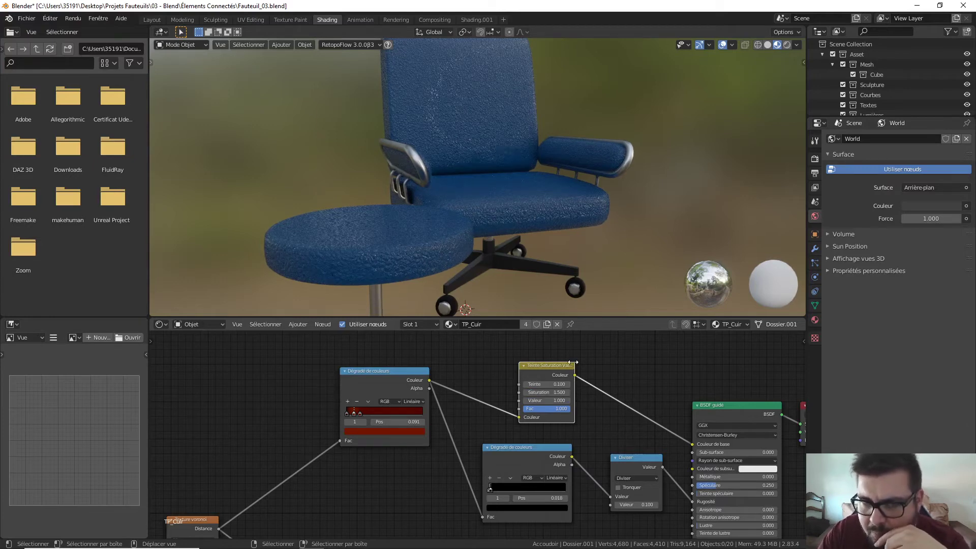
Set the value of the Hue Saturation Value node to 0.25 and toggle the selection of all objects to view the darker leather
{"action": "key", "text": "Return"}
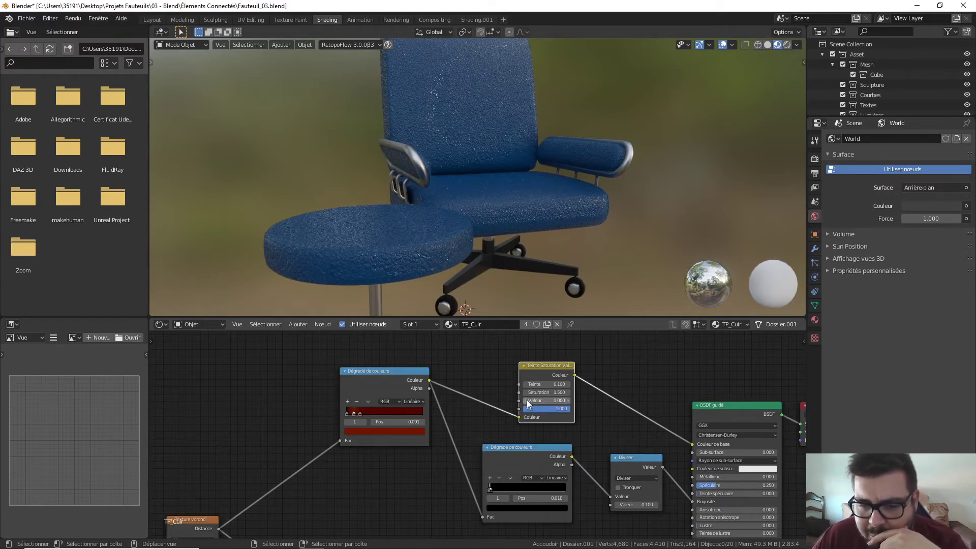
{"action": "left_click", "coordinate": [526, 401]}
{"action": "left_click", "coordinate": [529, 401]}
{"action": "type", "text": "0.7"}
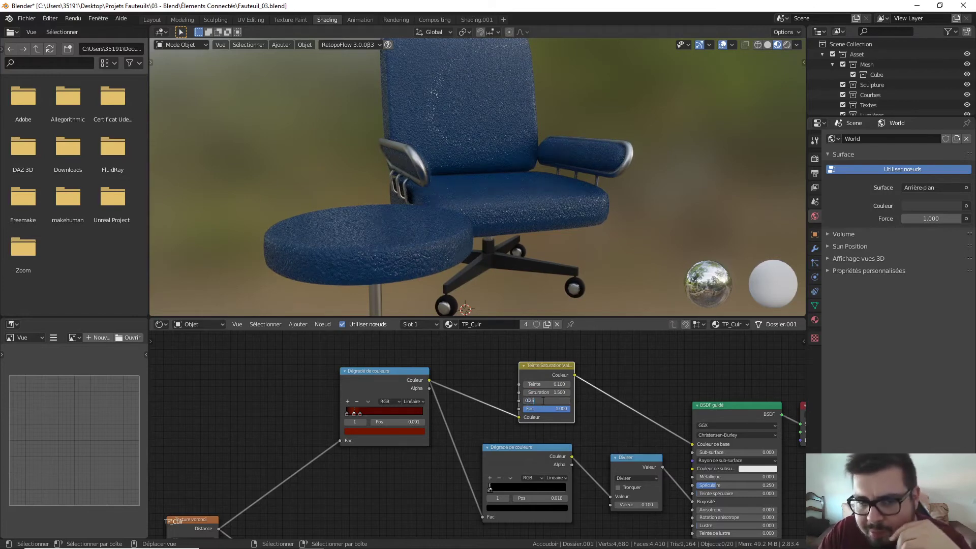
{"action": "key", "text": "Return"}
{"action": "key", "text": "a"}
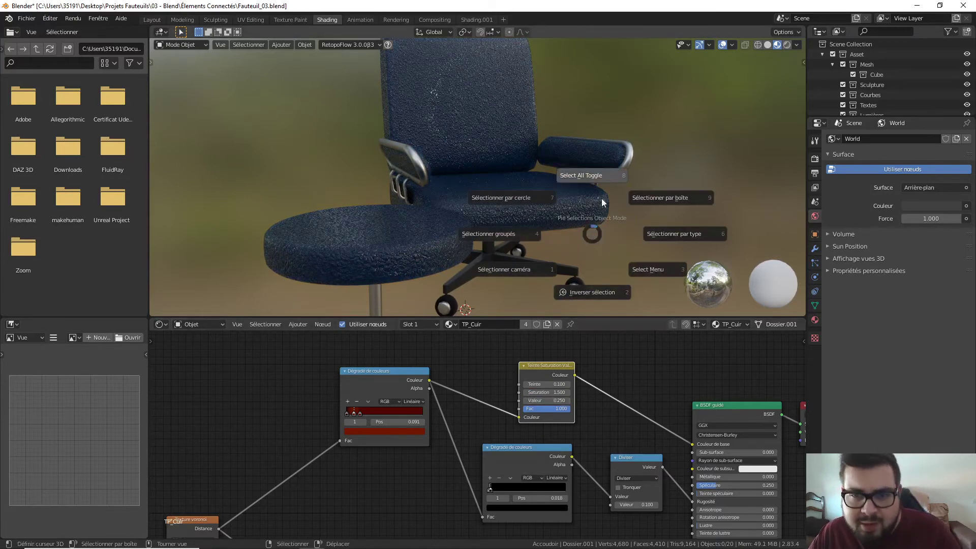
{"action": "left_click", "coordinate": [608, 174]}
{"action": "middle_click_drag", "start_coordinate": [608, 175], "coordinate": [509, 245]}
Shift the Divide node, then move the red color ramp and the Hue Saturation Value node up to free space in the leather graph
{"action": "middle_click_drag", "start_coordinate": [674, 494], "coordinate": [633, 411]}
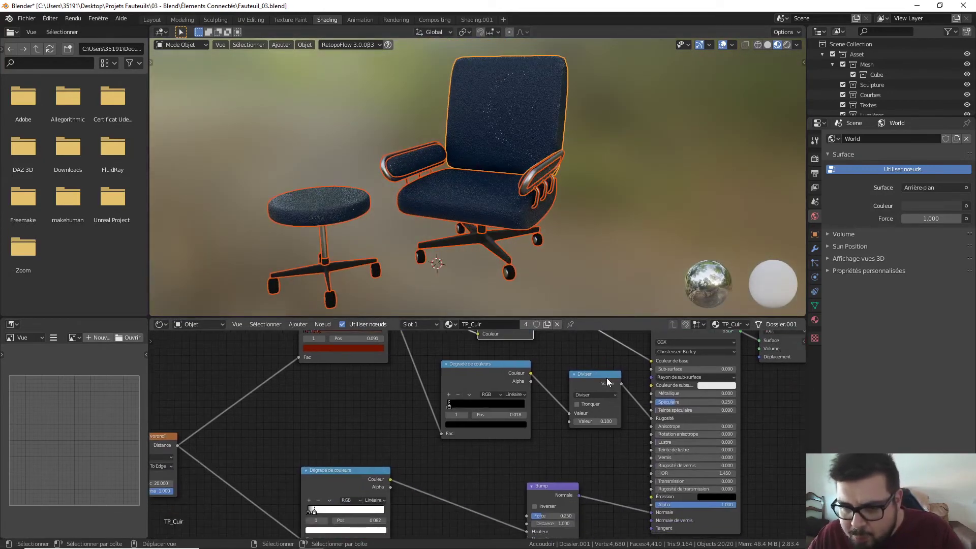
{"action": "left_click_drag", "start_coordinate": [605, 378], "coordinate": [603, 414]}
{"action": "left_click_drag", "start_coordinate": [503, 368], "coordinate": [498, 400]}
{"action": "middle_click_drag", "start_coordinate": [524, 358], "coordinate": [527, 391], "text": "ctrl"}
{"action": "left_click_drag", "start_coordinate": [505, 342], "coordinate": [417, 426]}
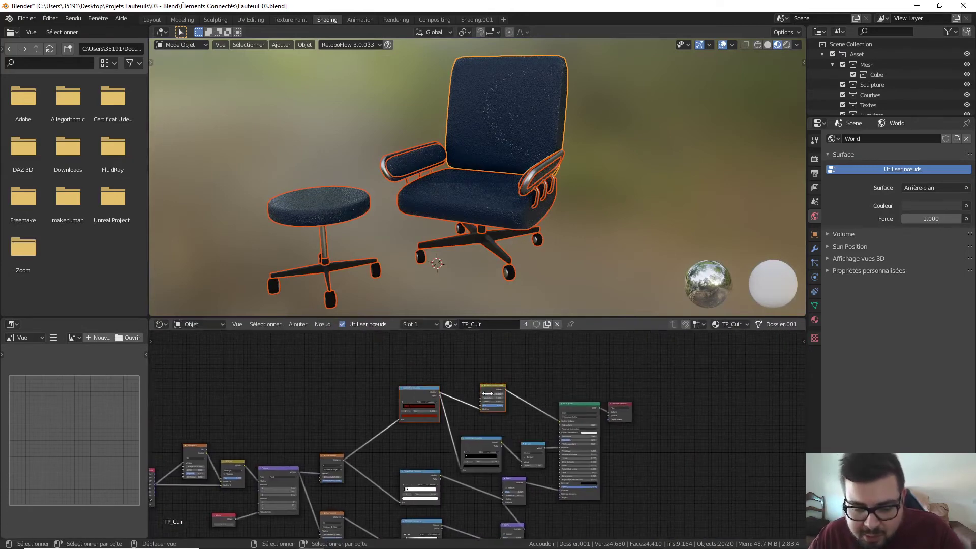
{"action": "key", "text": "g"}
{"action": "left_click", "coordinate": [464, 354]}
Add an Ambient Occlusion node below the Hue Saturation Value node
{"action": "key", "text": "shift+a"}
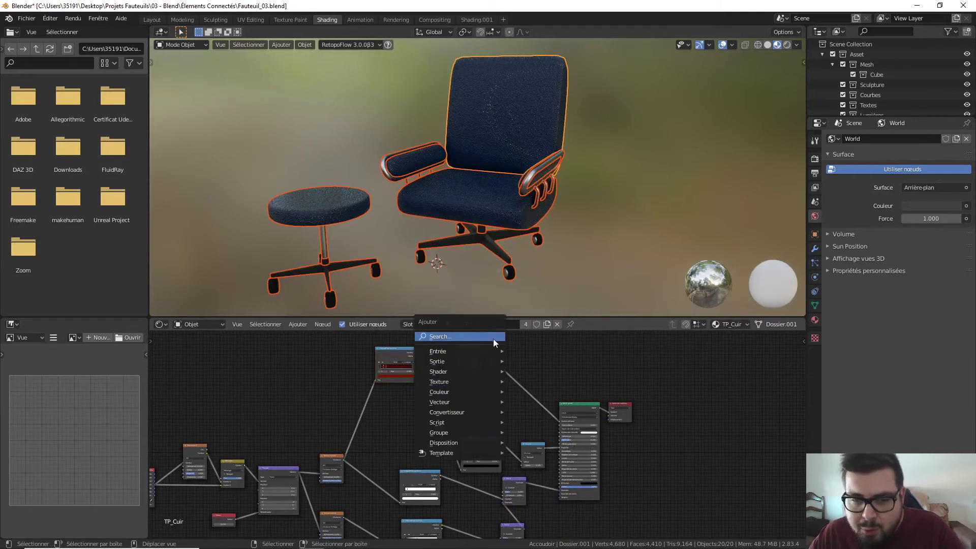
{"action": "mouse_move", "coordinate": [486, 350]}
{"action": "key", "text": "Escape"}
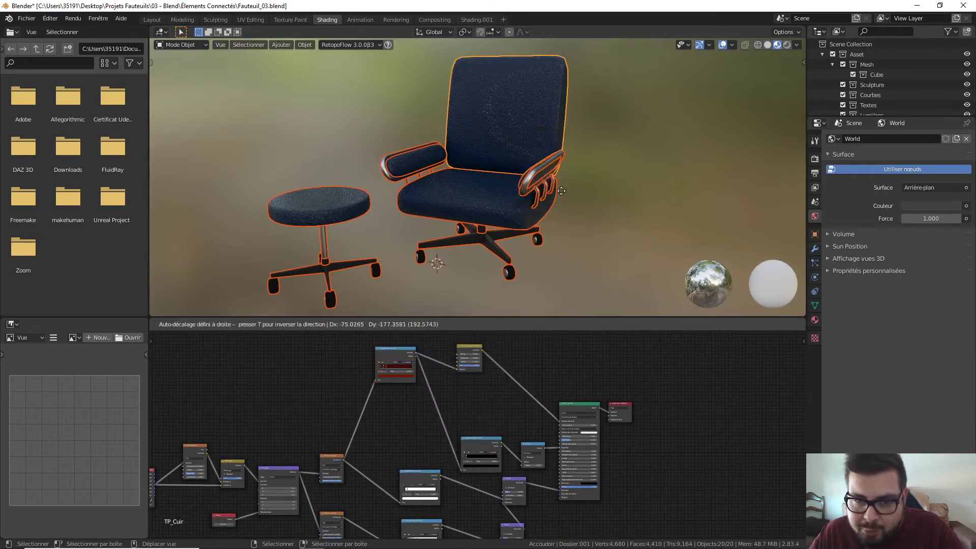
{"action": "key", "text": "shift+a"}
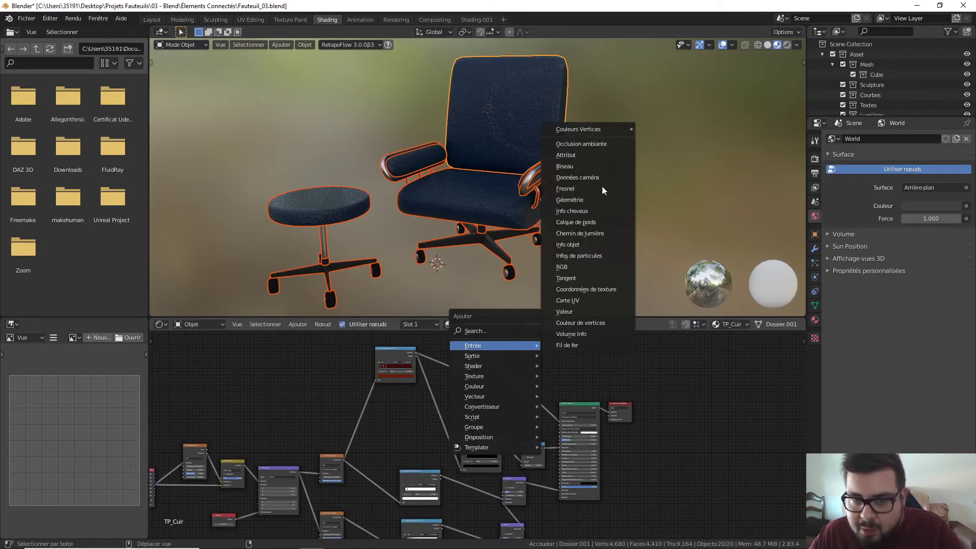
{"action": "left_click", "coordinate": [600, 145]}
{"action": "left_click", "coordinate": [468, 382]}
Insert a color Mix node before the Principled BSDF's base color and link the Ambient Occlusion color to its second color input
{"action": "key", "text": "shift+a"}
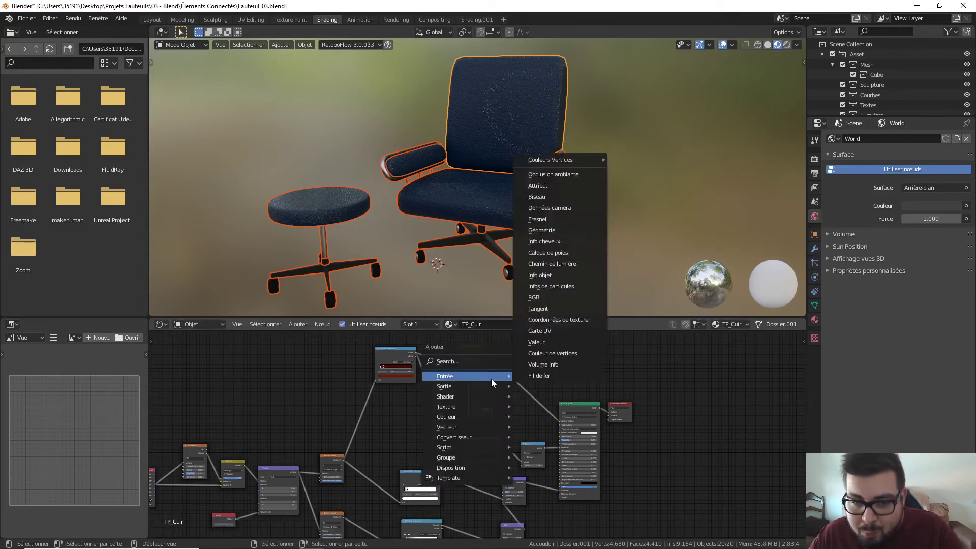
{"action": "mouse_move", "coordinate": [465, 418]}
{"action": "left_click", "coordinate": [553, 462]}
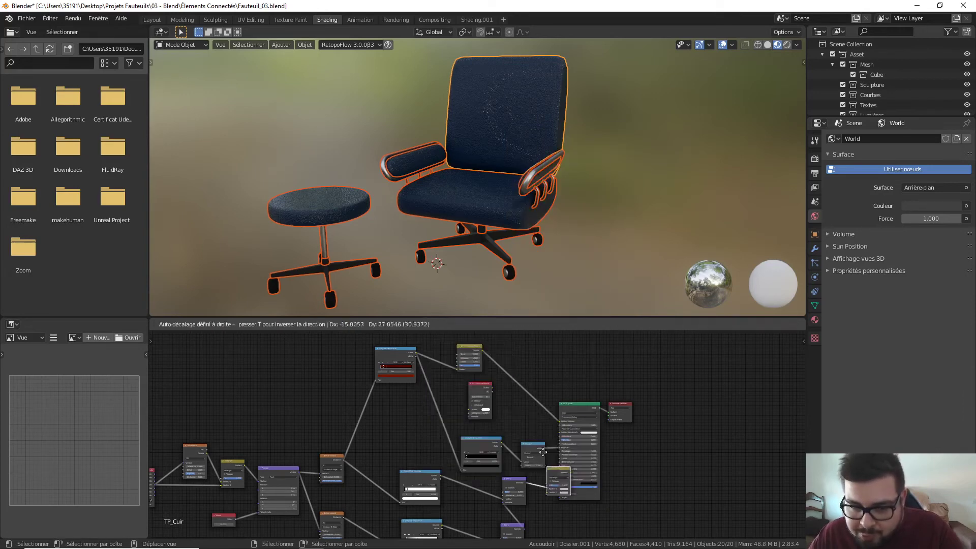
{"action": "left_click_drag", "start_coordinate": [493, 388], "coordinate": [516, 401]}
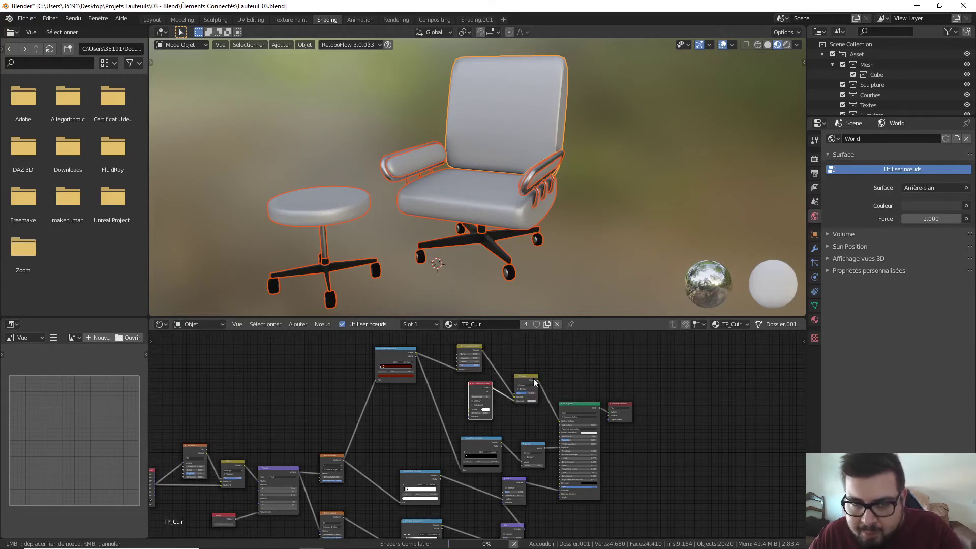
{"action": "left_click_drag", "start_coordinate": [511, 387], "coordinate": [533, 387]}
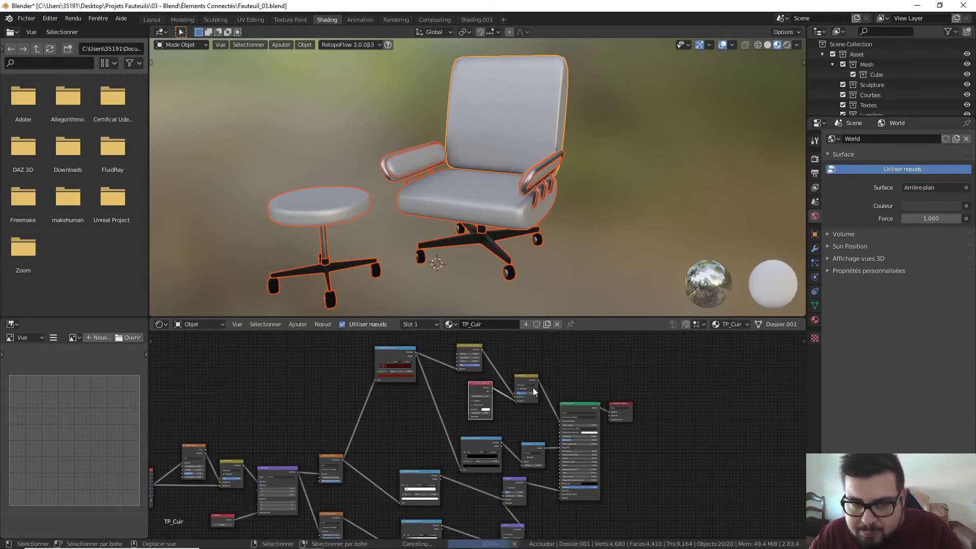
Connect the Bump node's normal to the Ambient Occlusion node's normal input and set the Mix node's blend mode to Multiply
{"action": "scroll", "coordinate": [530, 396], "scroll_direction": "up", "scroll_amount": 3}
{"action": "middle_click_drag", "start_coordinate": [572, 349], "coordinate": [543, 369]}
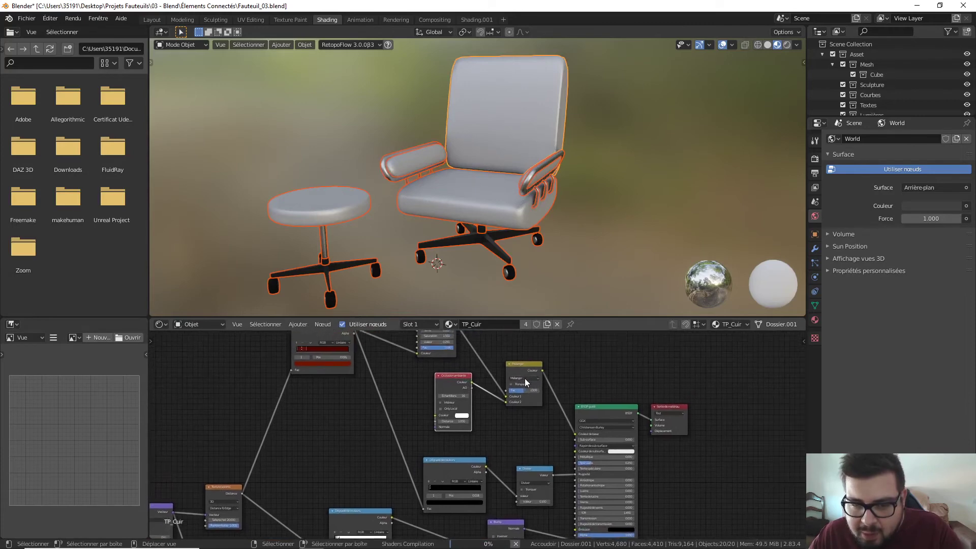
{"action": "left_click", "coordinate": [525, 378]}
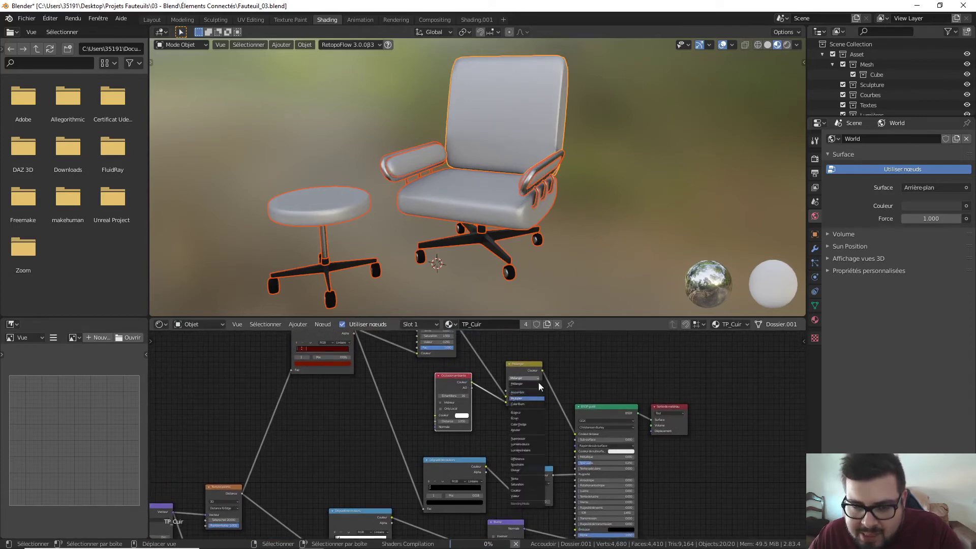
{"action": "mouse_move", "coordinate": [530, 371]}
{"action": "middle_mouse_down"}
{"action": "mouse_move", "coordinate": [565, 271]}
{"action": "mouse_move", "coordinate": [565, 326]}
{"action": "middle_mouse_up"}
{"action": "mouse_move", "coordinate": [560, 483]}
{"action": "left_mouse_down"}
{"action": "mouse_move", "coordinate": [564, 459]}
{"action": "mouse_move", "coordinate": [500, 377]}
{"action": "mouse_move", "coordinate": [471, 381]}
{"action": "left_mouse_up"}
{"action": "middle_click_drag", "start_coordinate": [550, 361], "coordinate": [528, 411]}
{"action": "left_click", "coordinate": [545, 380]}
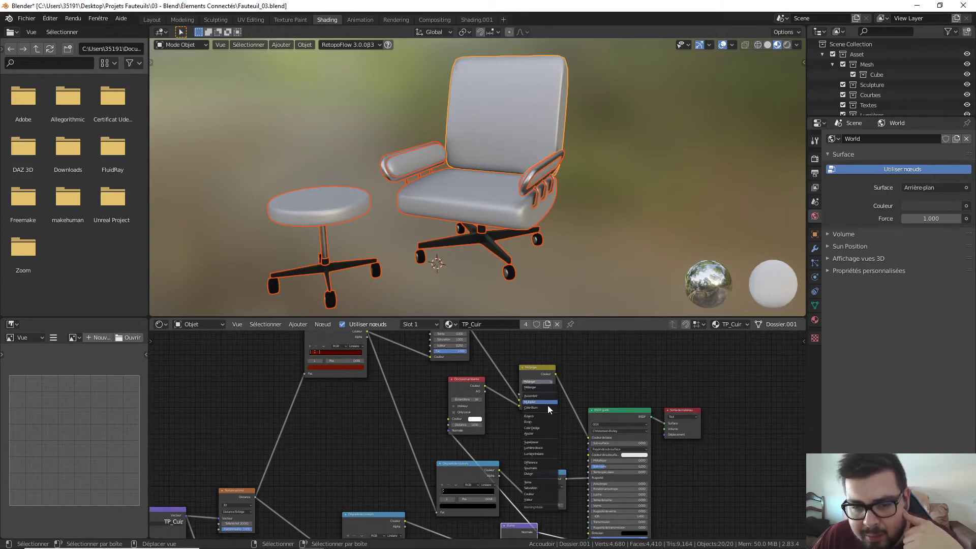
{"action": "left_click", "coordinate": [548, 404]}
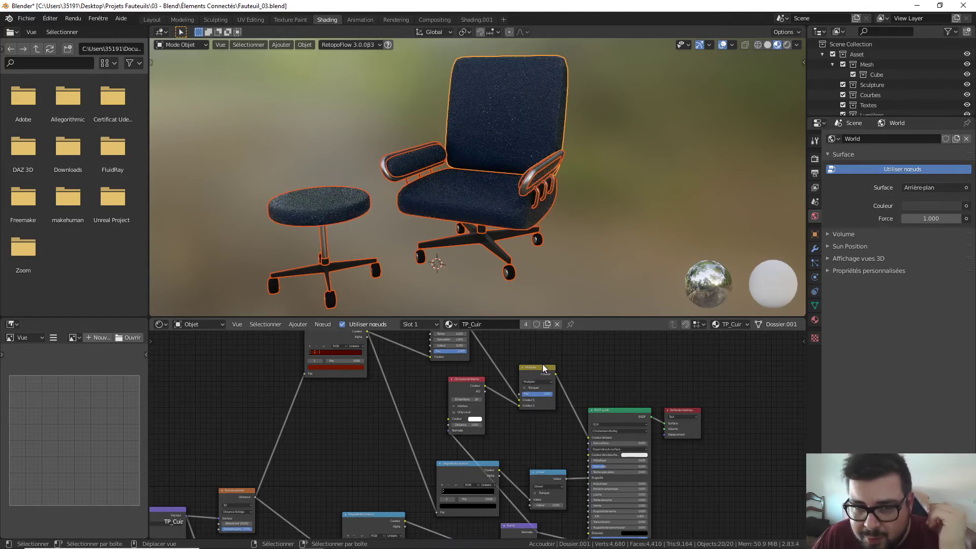
Reposition the Multiply and Ambient Occlusion nodes and set the Ambient Occlusion samples to 16
{"action": "left_click_drag", "start_coordinate": [538, 367], "coordinate": [549, 337]}
{"action": "left_click_drag", "start_coordinate": [470, 388], "coordinate": [502, 405]}
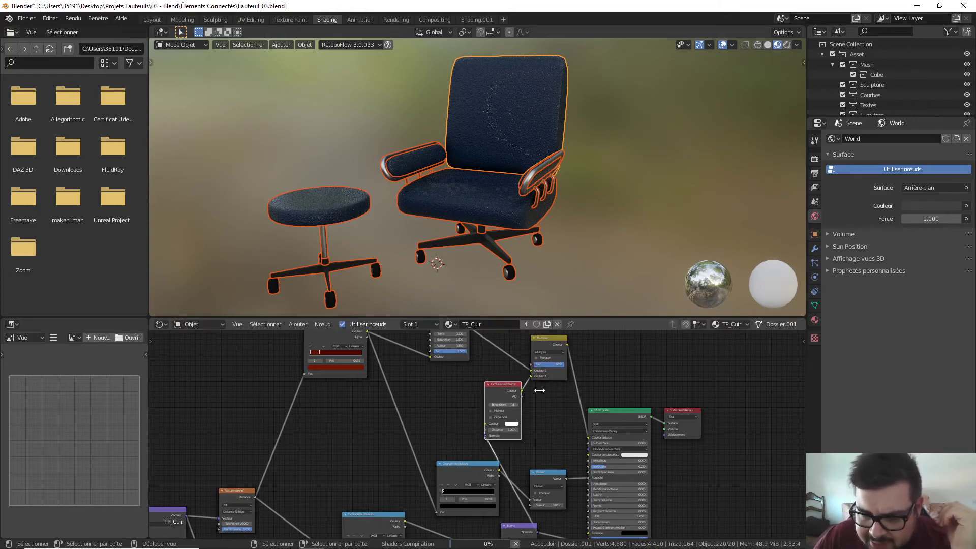
{"action": "left_click", "coordinate": [546, 413]}
{"action": "left_click", "coordinate": [501, 405]}
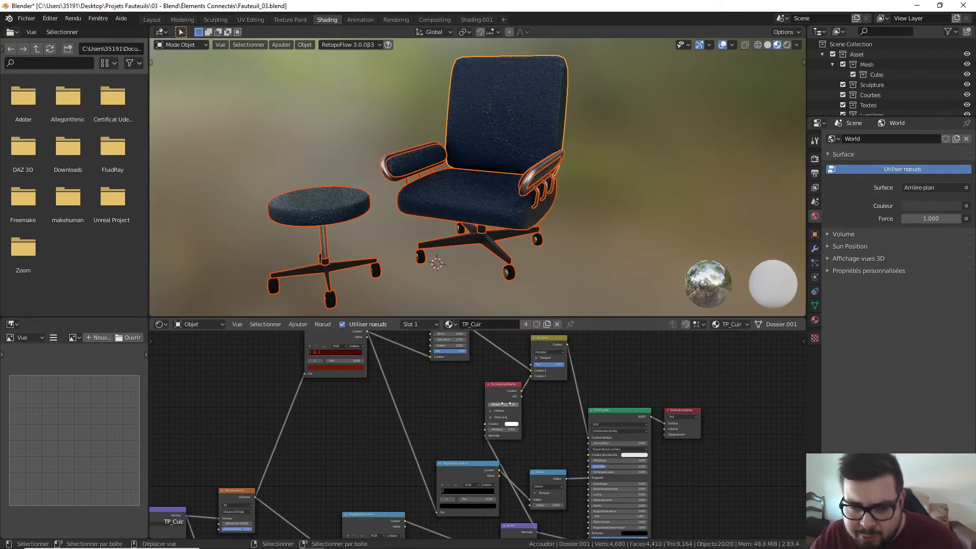
{"action": "type", "text": "16"}
{"action": "key", "text": "Return"}
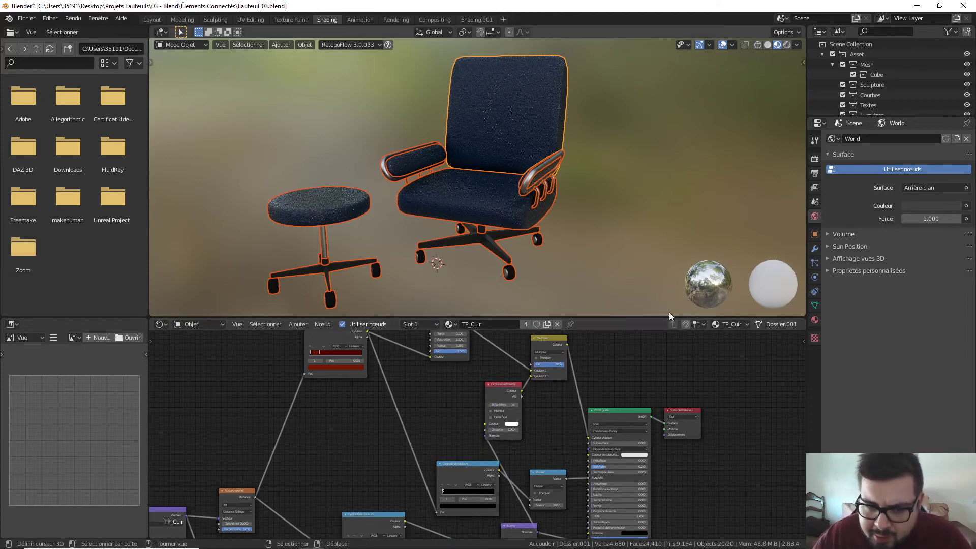
Move the black color ramp aside, add a Fresnel node and connect its factor to the Principled BSDF's specular input
{"action": "middle_click_drag", "start_coordinate": [562, 421], "coordinate": [563, 383]}
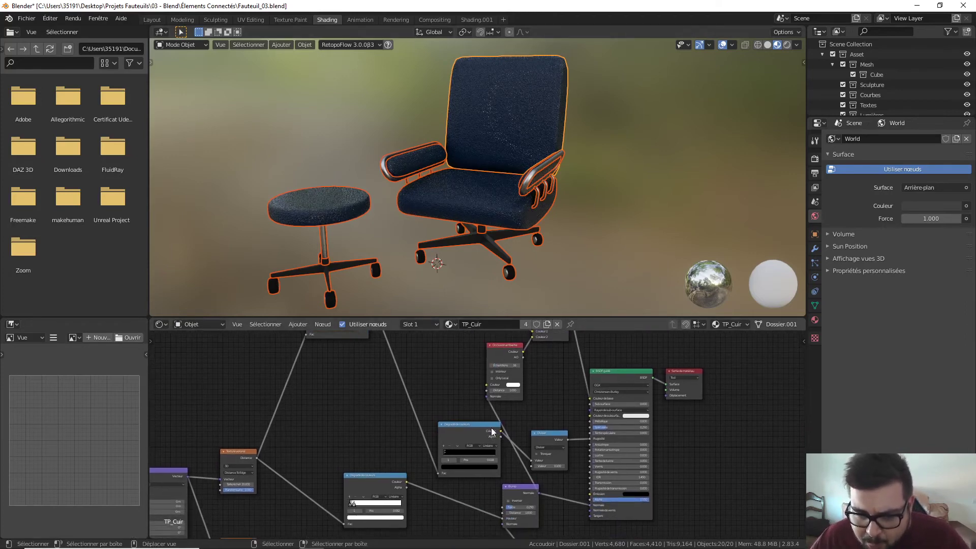
{"action": "left_click_drag", "start_coordinate": [491, 428], "coordinate": [448, 422]}
{"action": "key", "text": "shift+a"}
{"action": "mouse_move", "coordinate": [532, 365]}
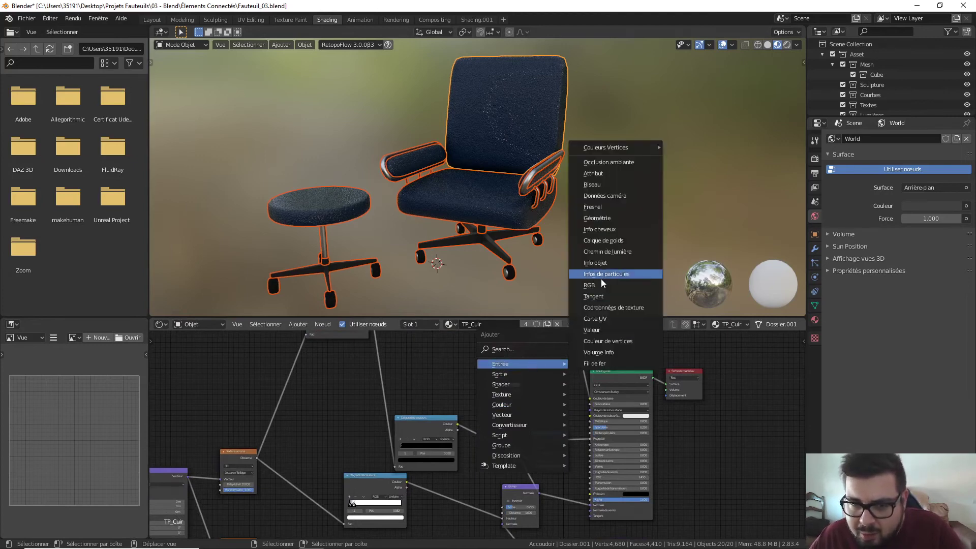
{"action": "left_click", "coordinate": [600, 207]}
{"action": "left_click", "coordinate": [572, 392]}
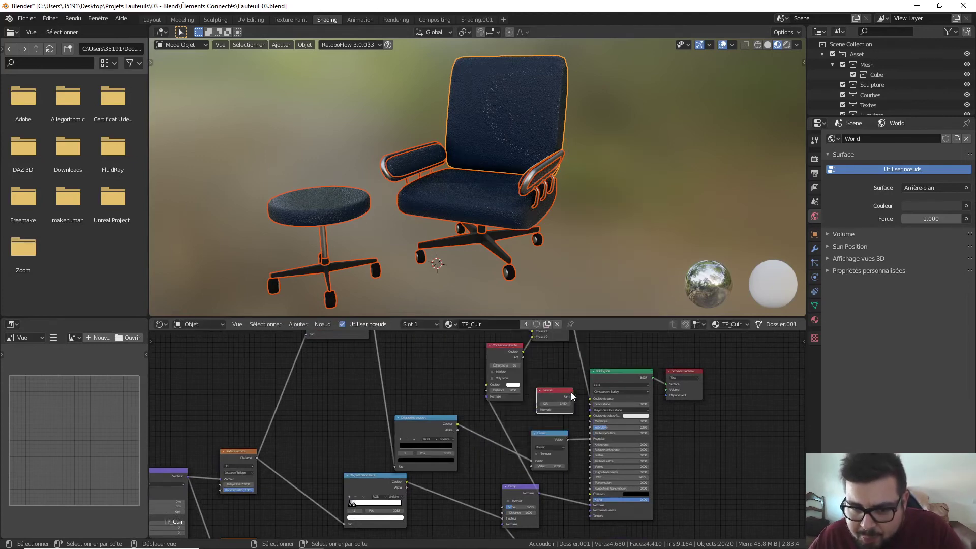
{"action": "left_click_drag", "start_coordinate": [573, 397], "coordinate": [590, 426]}
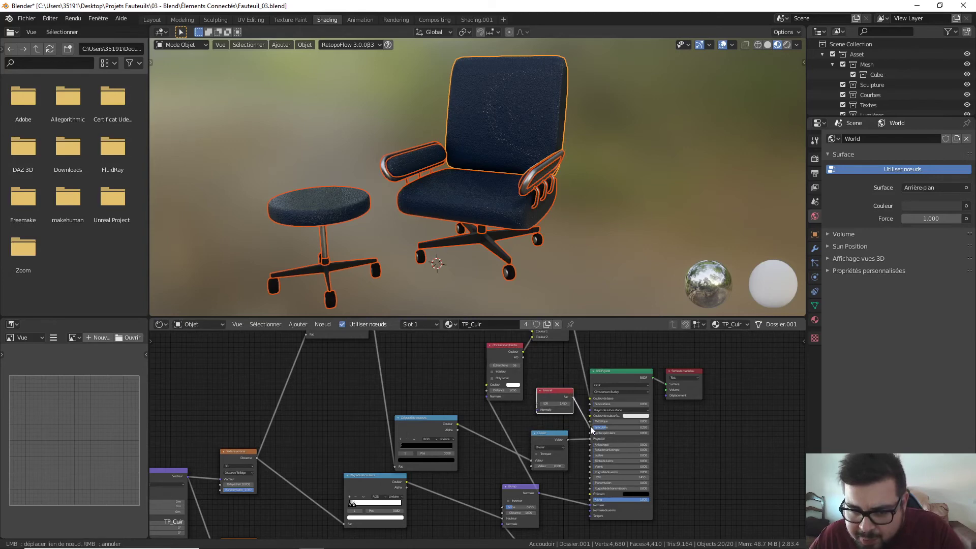
Set the Fresnel node's IOR to 0.75 and deselect all objects to check the leather's reflections
{"action": "left_click", "coordinate": [555, 405]}
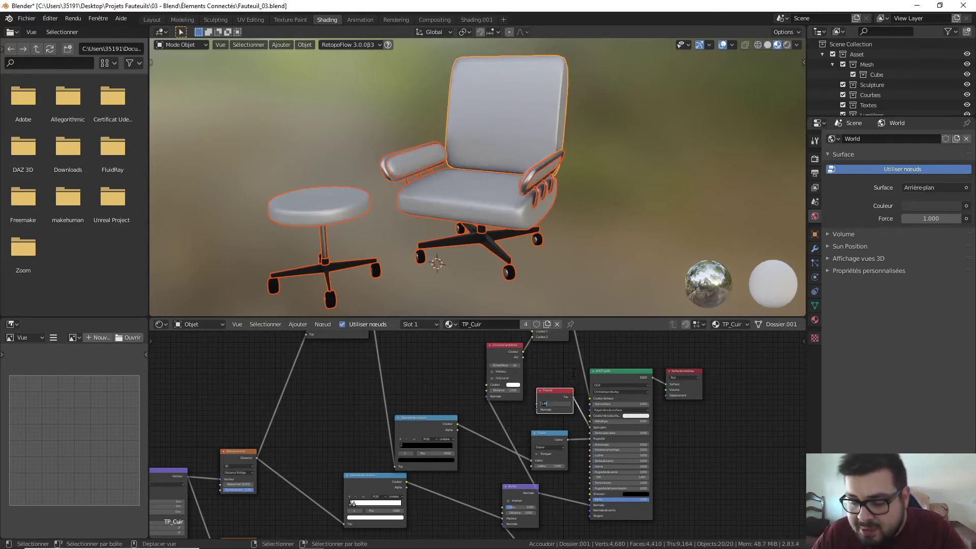
{"action": "type", "text": "0.75"}
{"action": "key", "text": "Return"}
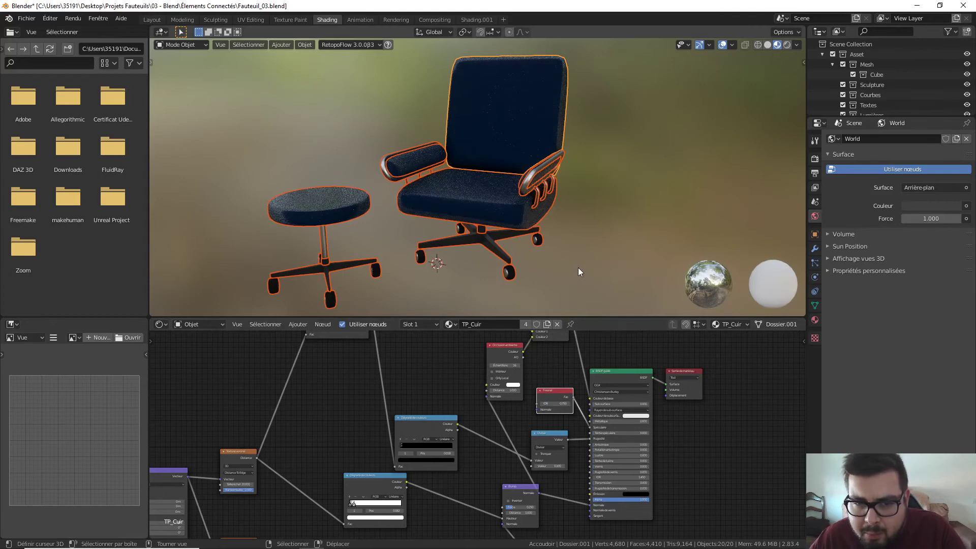
{"action": "key", "text": "grave"}
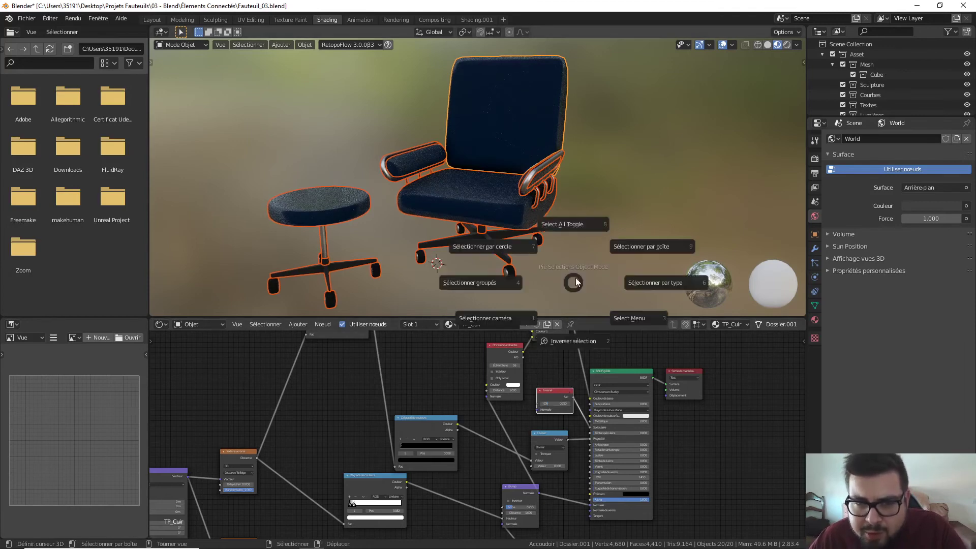
{"action": "left_click", "coordinate": [580, 229]}
{"action": "mouse_move", "coordinate": [556, 240]}
{"action": "middle_mouse_down"}
{"action": "mouse_move", "coordinate": [603, 259]}
{"action": "mouse_move", "coordinate": [621, 240]}
{"action": "mouse_move", "coordinate": [617, 231]}
{"action": "mouse_move", "coordinate": [573, 243]}
{"action": "mouse_move", "coordinate": [554, 285]}
{"action": "mouse_move", "coordinate": [570, 297]}
{"action": "mouse_move", "coordinate": [581, 258]}
{"action": "mouse_move", "coordinate": [579, 246]}
{"action": "mouse_move", "coordinate": [562, 248]}
{"action": "middle_mouse_up"}
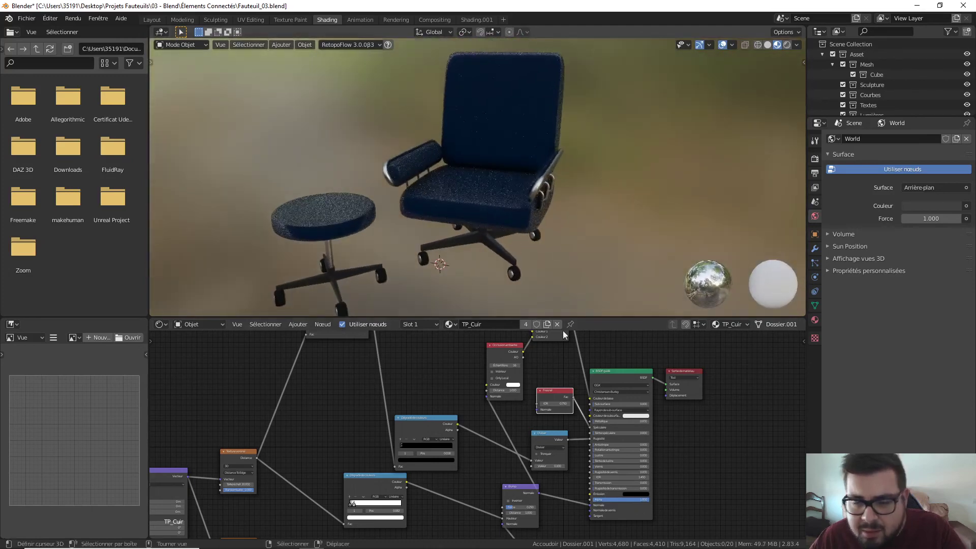
Set the distance of the upper Bump node to 0.1 and change its strength
{"action": "middle_click_drag", "start_coordinate": [613, 435], "coordinate": [562, 387]}
{"action": "scroll", "coordinate": [513, 438], "scroll_direction": "up", "scroll_amount": 1}
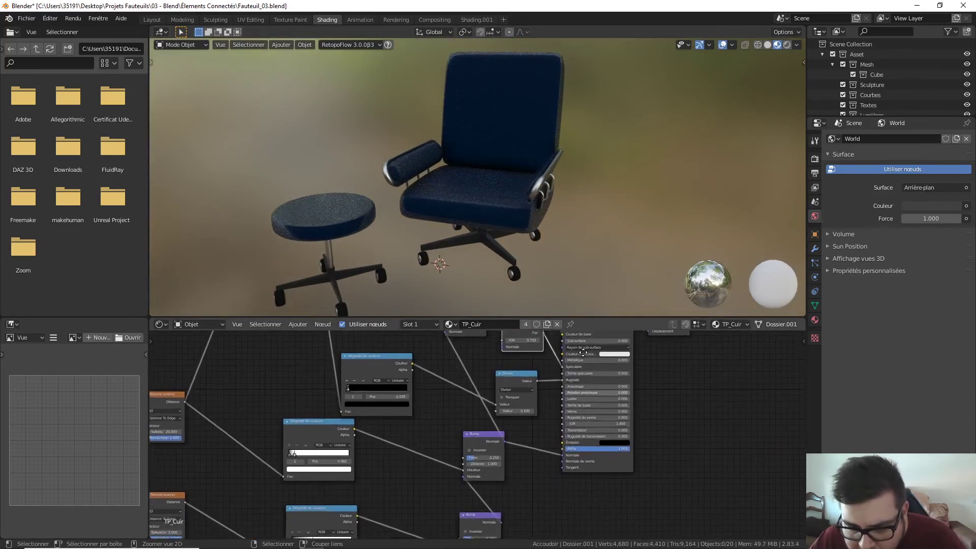
{"action": "middle_click_drag", "start_coordinate": [514, 464], "coordinate": [535, 417]}
{"action": "double_click", "coordinate": [512, 419]}
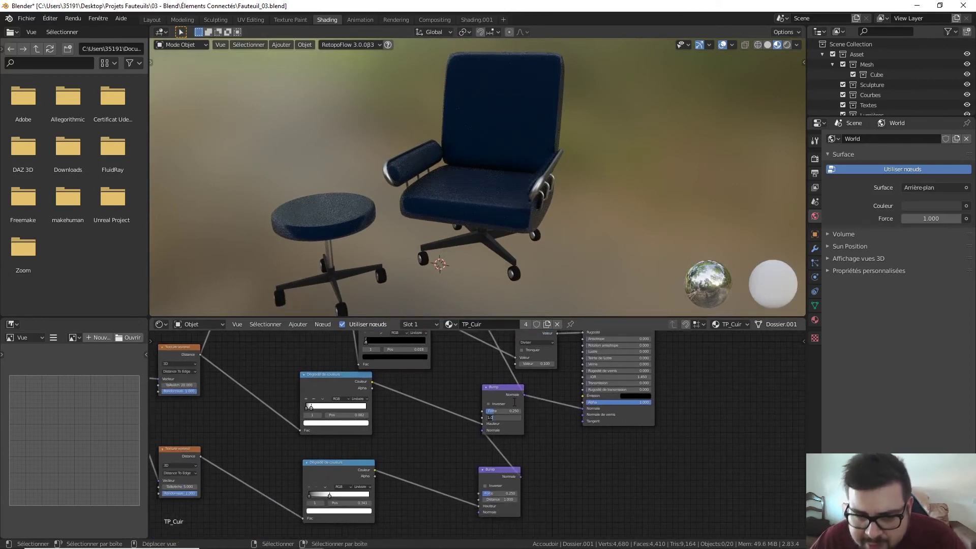
{"action": "type", "text": "0.1"}
{"action": "key", "text": "Return"}
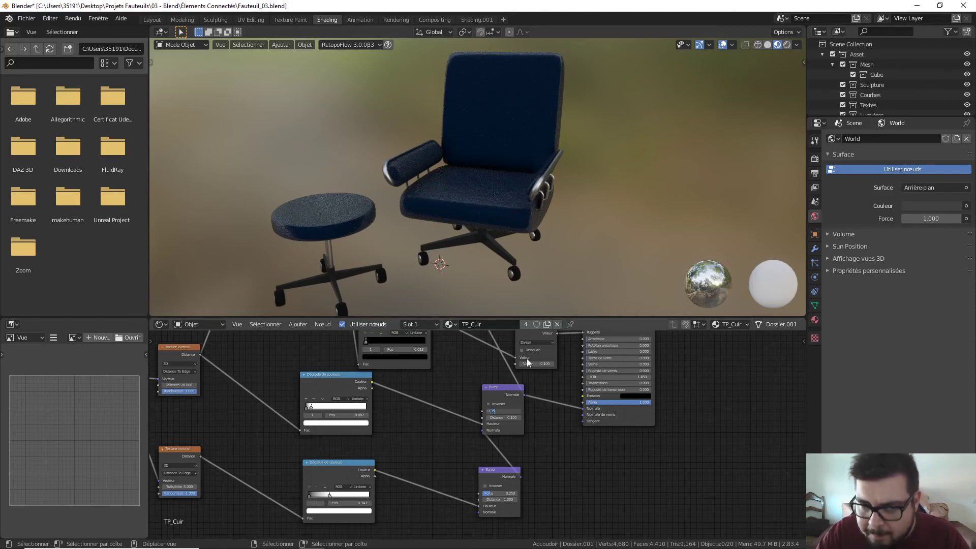
{"action": "key", "text": "Return"}
Reduce the distance of the lower Bump node and adjust its strength
{"action": "double_click", "coordinate": [493, 500]}
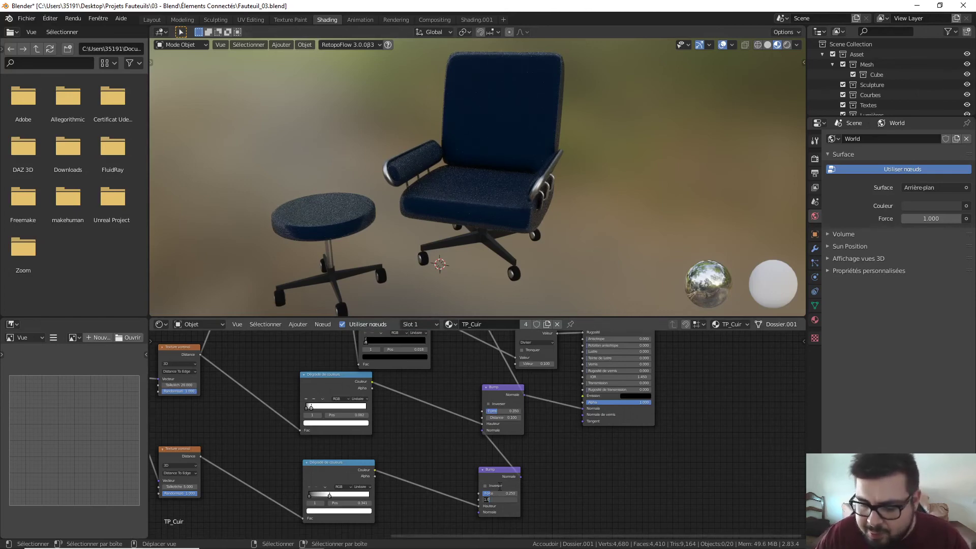
{"action": "key", "text": "Return"}
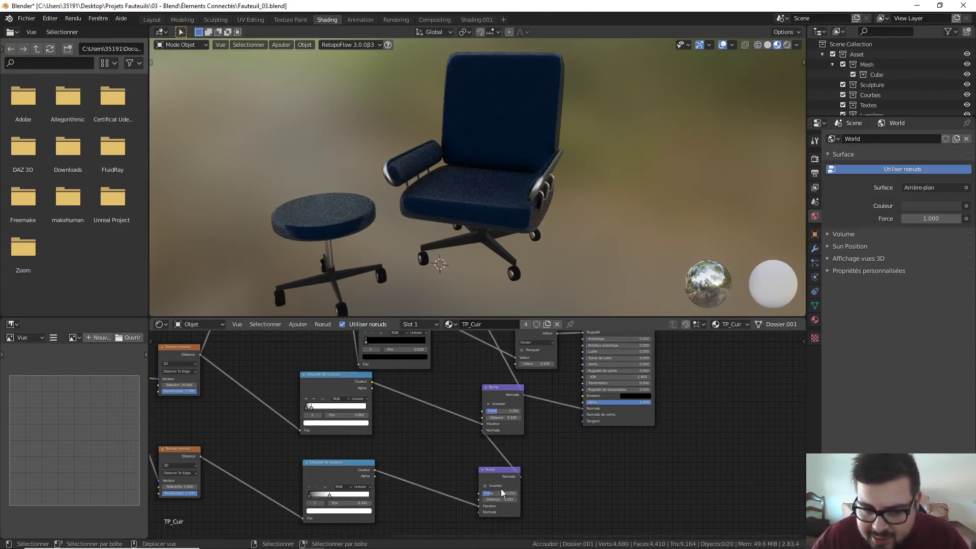
{"action": "double_click", "coordinate": [502, 492]}
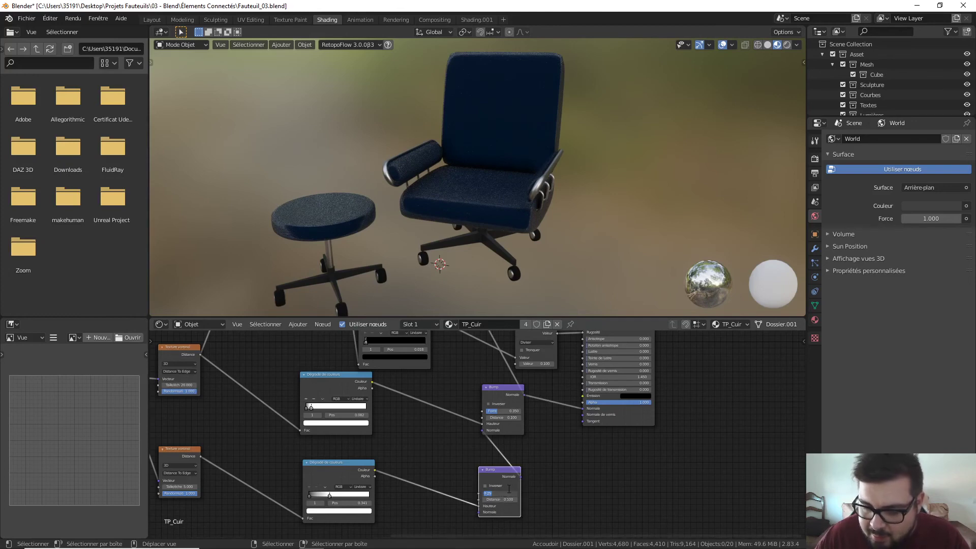
{"action": "key", "text": "Return"}
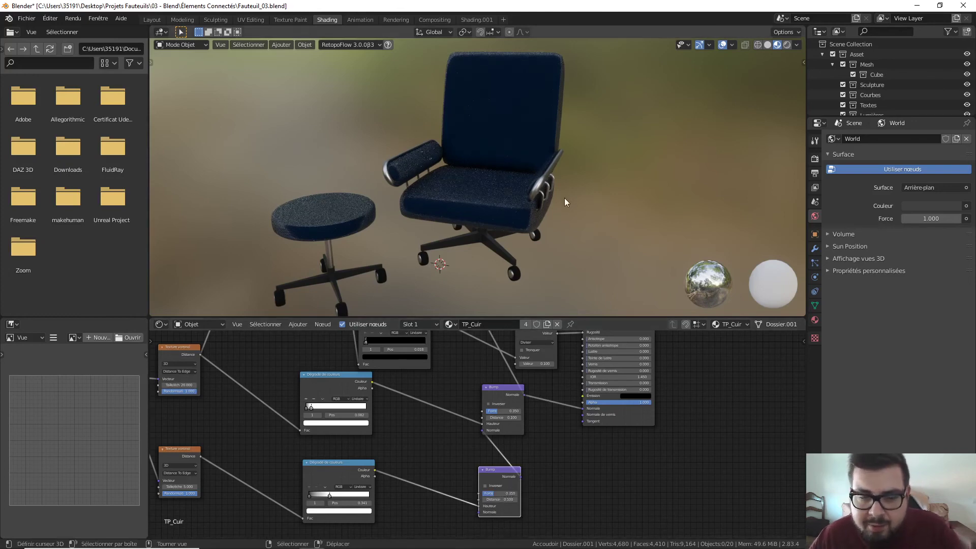
Rearrange the two Bump nodes and connect the final Bump node's normal to the Fresnel node's normal input
{"action": "key", "text": "a"}
{"action": "left_click", "coordinate": [567, 145]}
{"action": "left_click_drag", "start_coordinate": [500, 471], "coordinate": [434, 449]}
{"action": "left_click_drag", "start_coordinate": [498, 394], "coordinate": [488, 431]}
{"action": "middle_click_drag", "start_coordinate": [488, 431], "coordinate": [471, 513]}
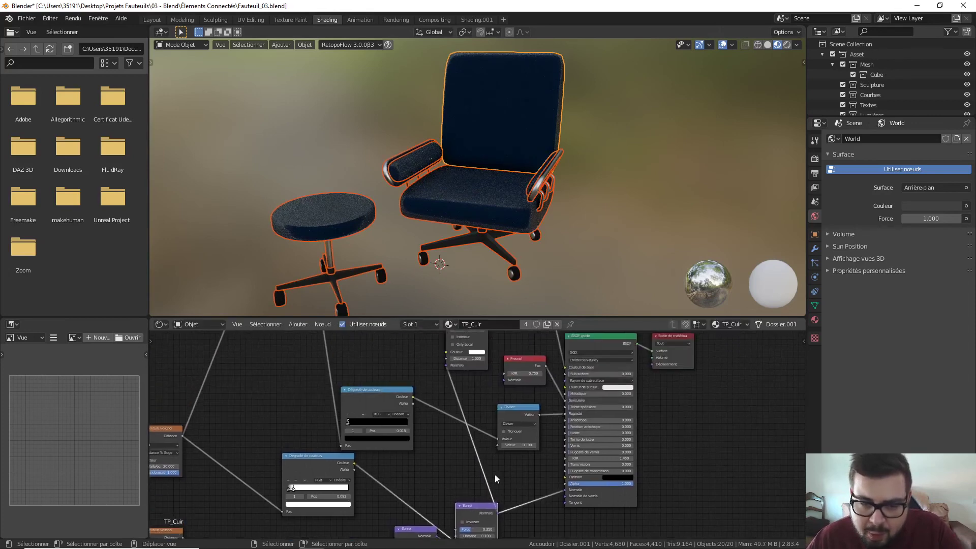
{"action": "left_click_drag", "start_coordinate": [497, 511], "coordinate": [504, 379]}
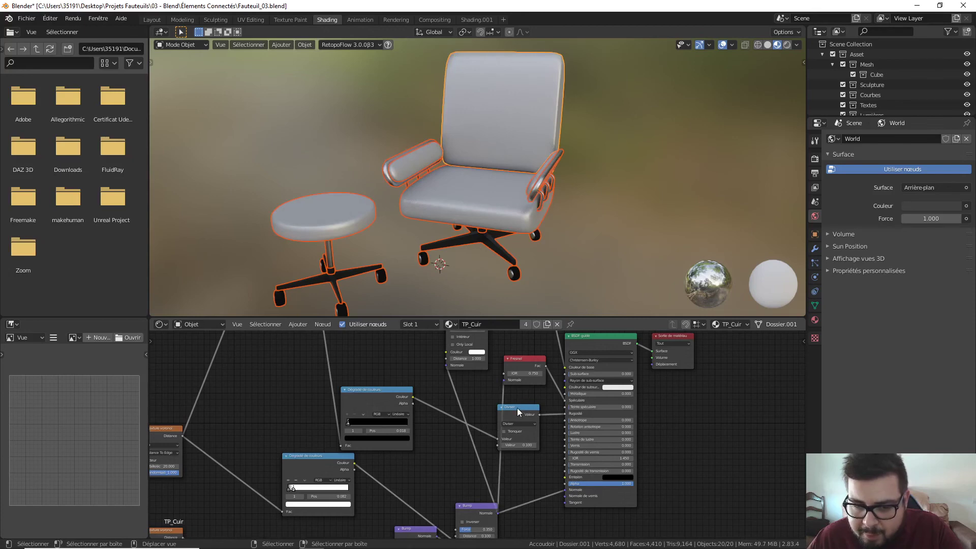
Undo the stray node changes and place the Divide node between the black color ramp and the Principled BSDF
{"action": "left_click_drag", "start_coordinate": [517, 408], "coordinate": [533, 399]}
{"action": "key", "text": "ctrl+z"}
{"action": "key", "text": "ctrl+z"}
{"action": "key", "text": "ctrl+z"}
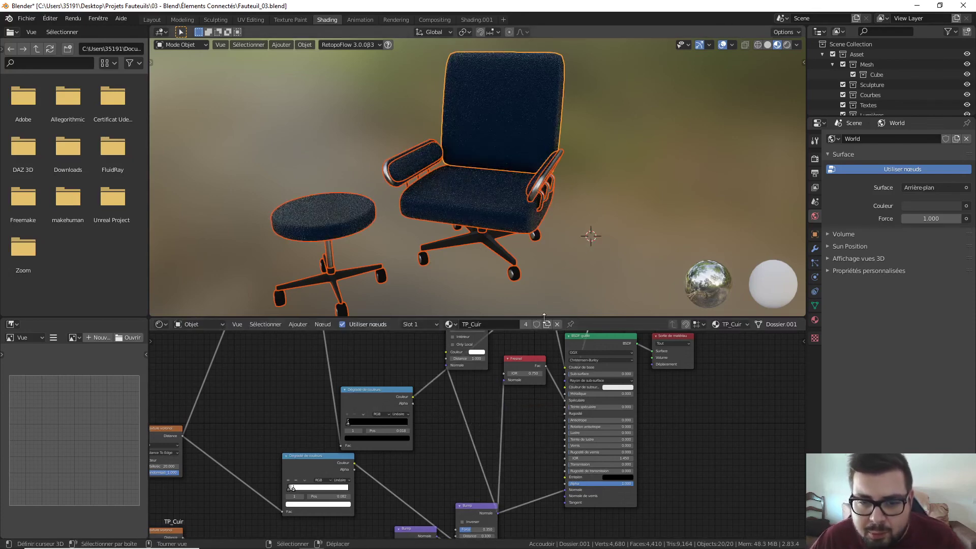
{"action": "scroll", "coordinate": [545, 350], "scroll_direction": "down", "scroll_amount": 5}
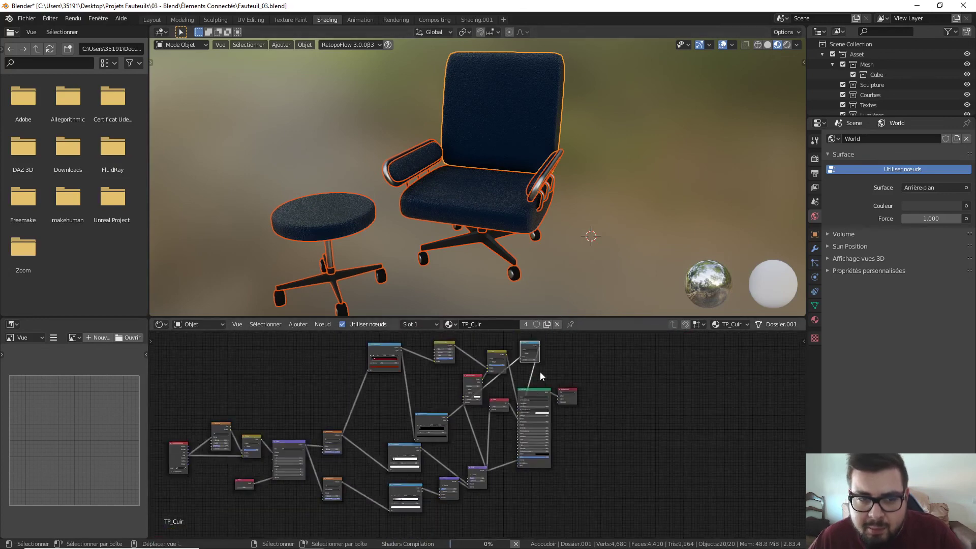
{"action": "left_click_drag", "start_coordinate": [535, 351], "coordinate": [509, 431]}
Deselect all objects and examine the leather grain on the chair and stool from close up and from a distance
{"action": "key", "text": "a"}
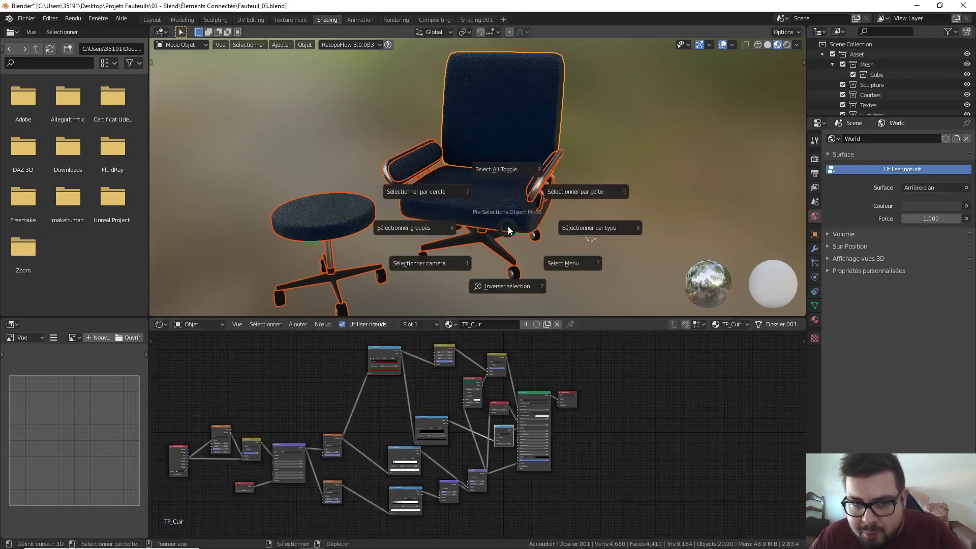
{"action": "left_click", "coordinate": [512, 179]}
{"action": "mouse_move", "coordinate": [448, 222]}
{"action": "middle_mouse_down"}
{"action": "mouse_move", "coordinate": [493, 220]}
{"action": "mouse_move", "coordinate": [504, 194]}
{"action": "mouse_move", "coordinate": [521, 202]}
{"action": "mouse_move", "coordinate": [539, 173]}
{"action": "mouse_move", "coordinate": [455, 211]}
{"action": "middle_mouse_up"}
{"action": "scroll", "coordinate": [543, 177], "scroll_direction": "up", "scroll_amount": 6}
{"action": "scroll", "coordinate": [508, 145], "scroll_direction": "up", "scroll_amount": 5}
{"action": "middle_click_drag", "start_coordinate": [507, 145], "coordinate": [502, 191]}
{"action": "scroll", "coordinate": [503, 191], "scroll_direction": "down", "scroll_amount": 10}
{"action": "scroll", "coordinate": [465, 232], "scroll_direction": "down", "scroll_amount": 5}
{"action": "middle_click_drag", "start_coordinate": [453, 271], "coordinate": [577, 192]}
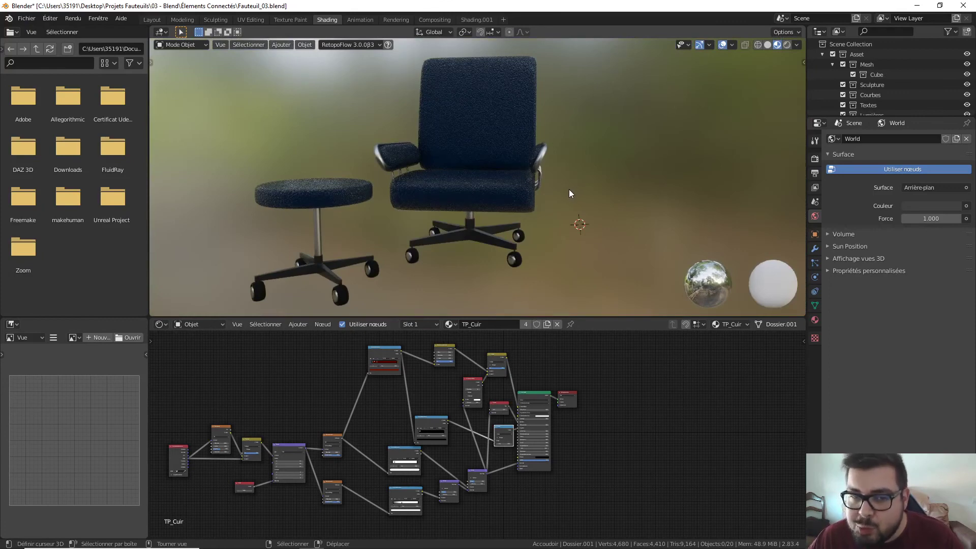